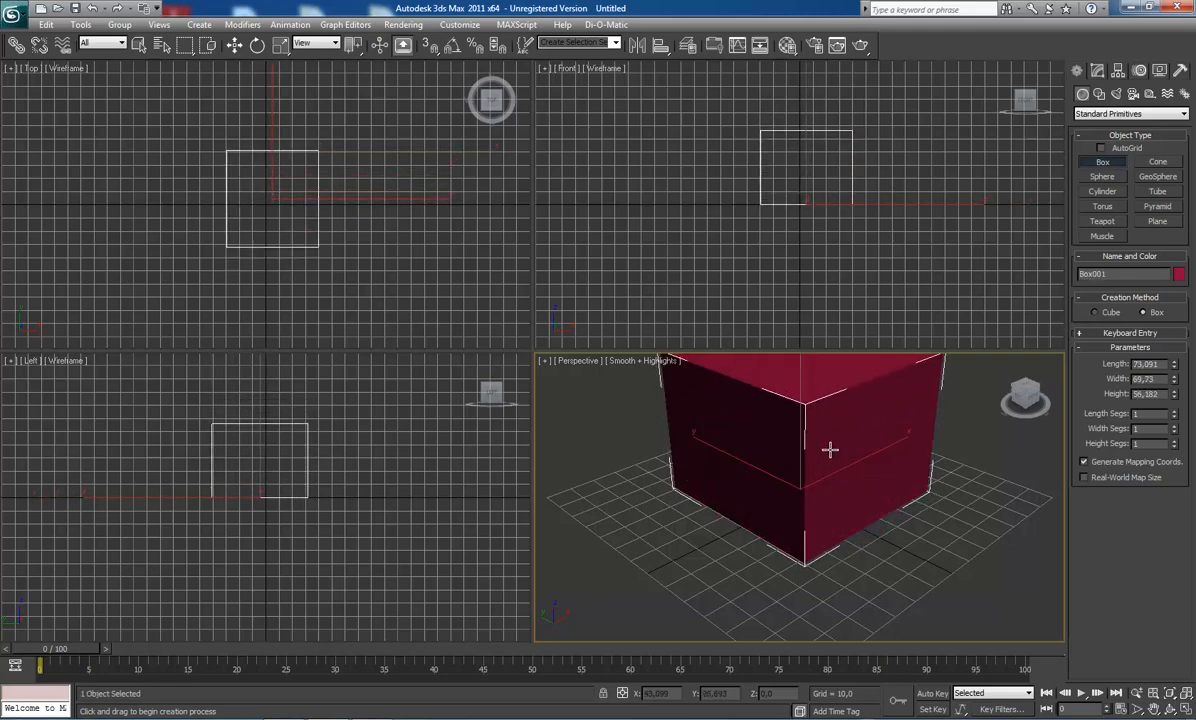
Step: Show the box's modify settings, enlarge the perspective view to fill the workspace, and turn on edged faces
click(775, 465)
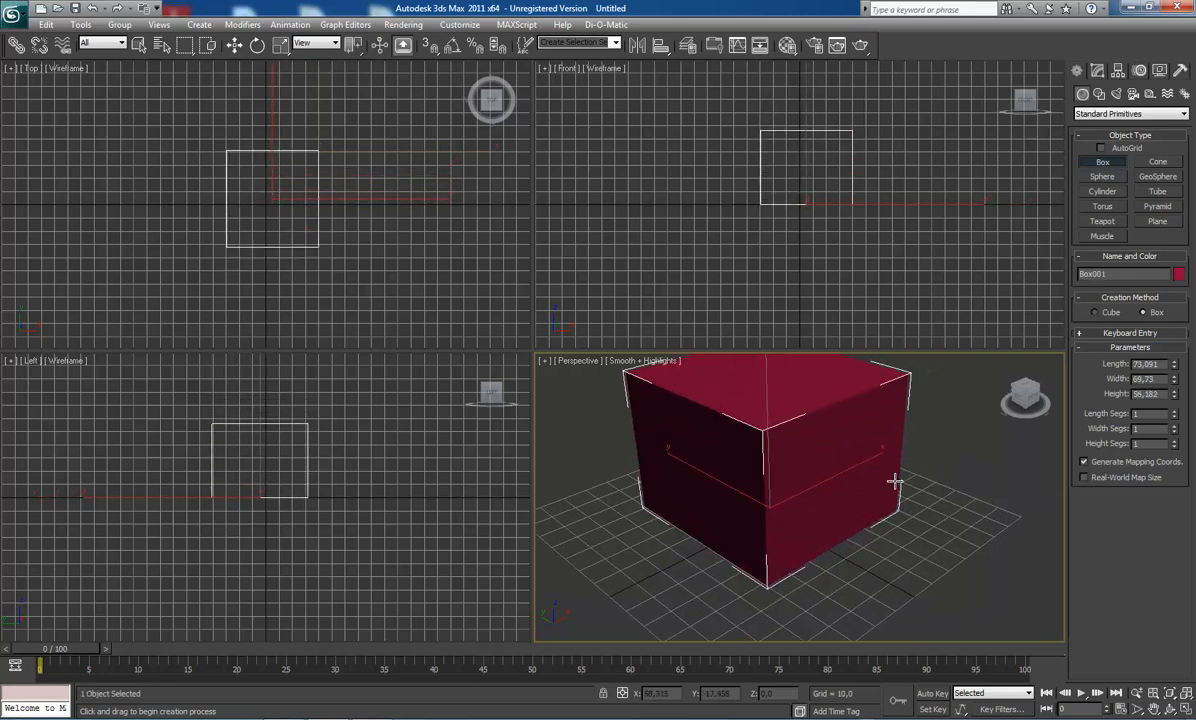
click(1100, 72)
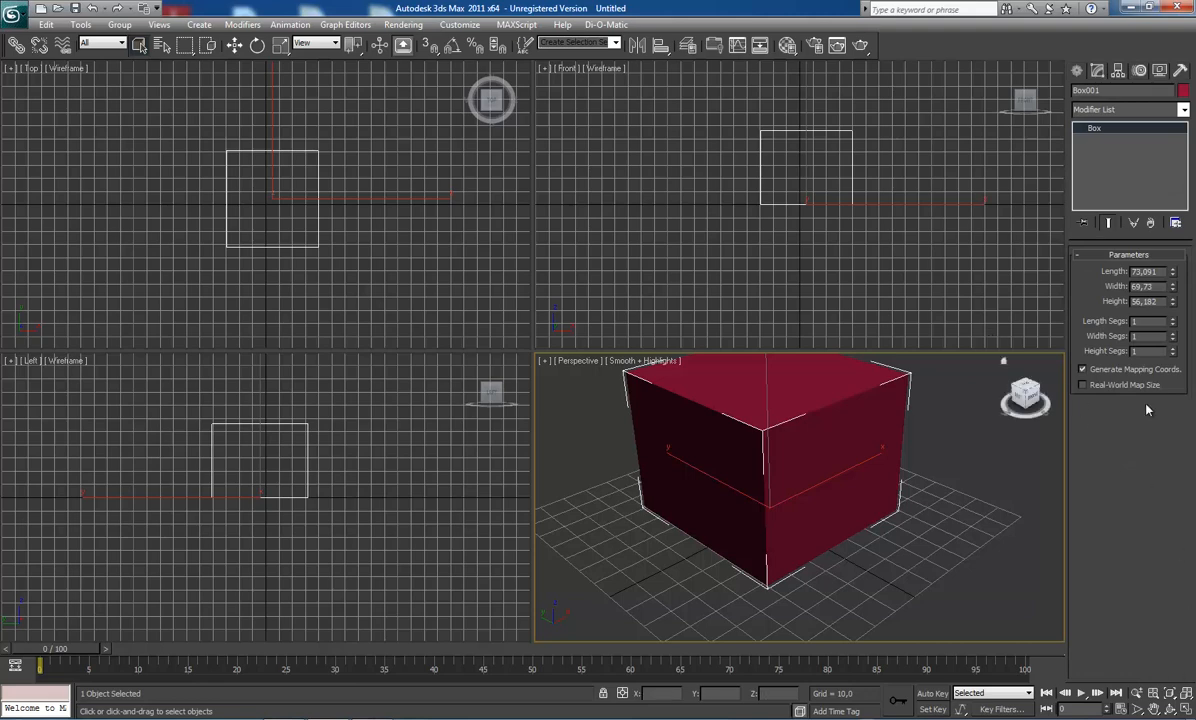
click(1186, 708)
scroll(787, 510, down, 2)
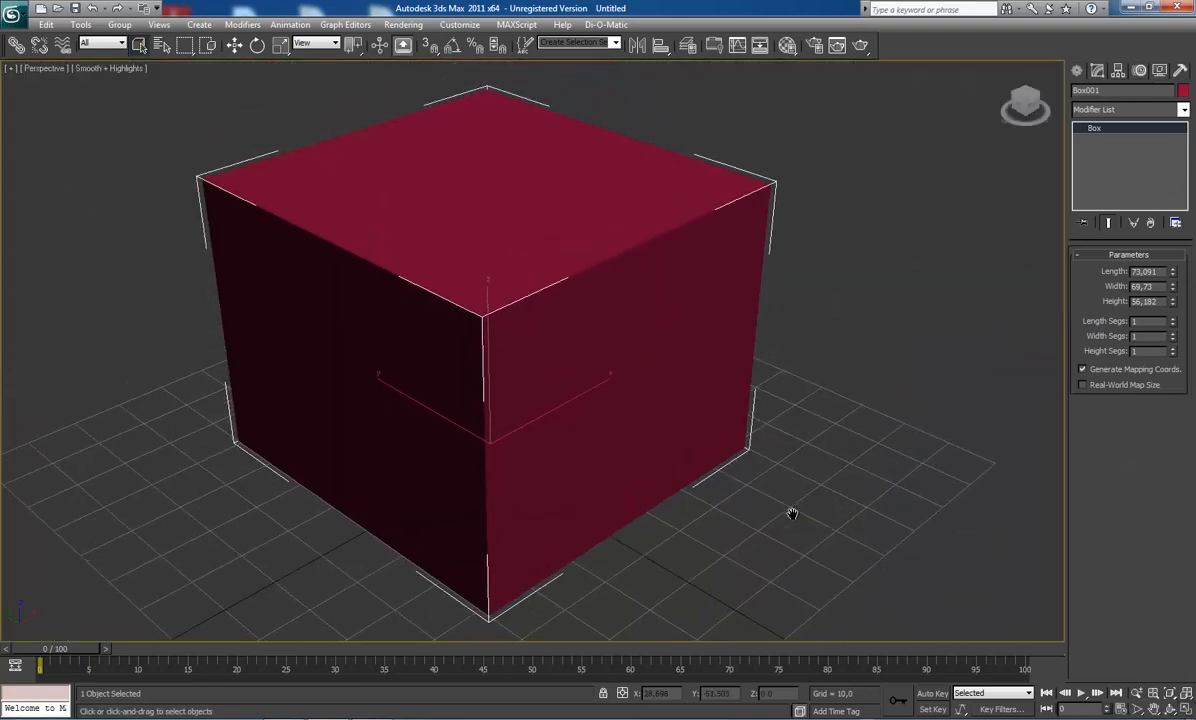
key(F4)
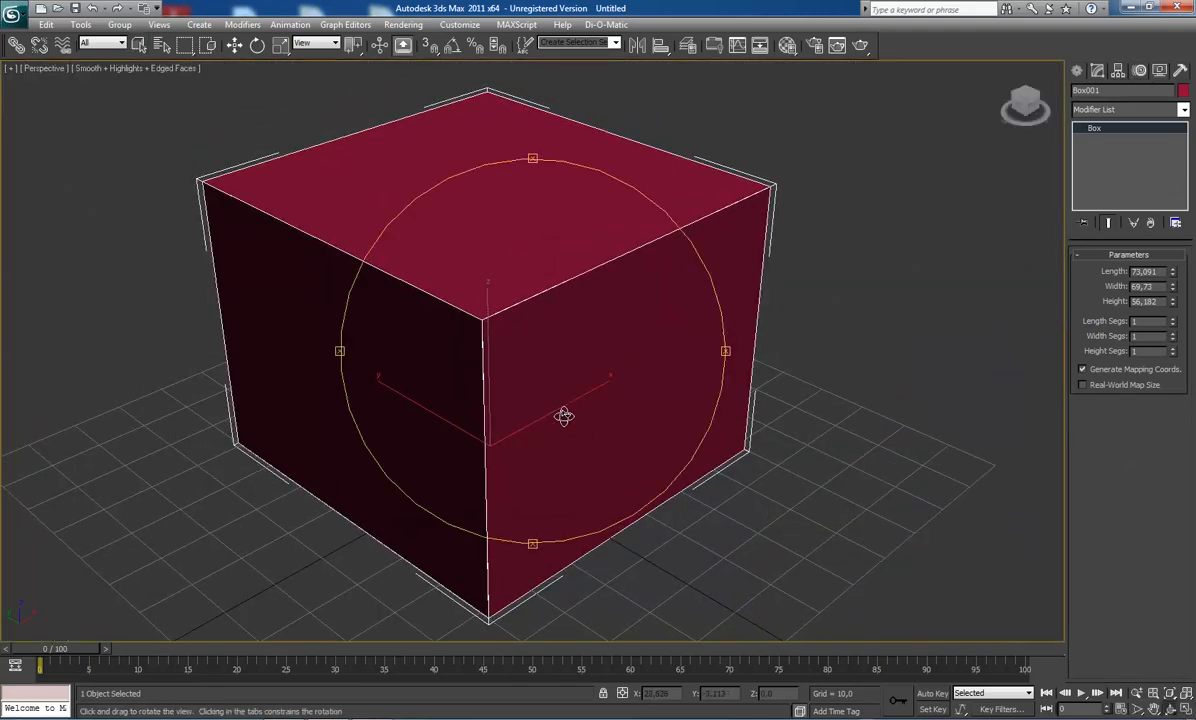
alt+middle_drag(563, 414, 561, 451)
Step: Convert the box to an Editable Poly
right_click(572, 403)
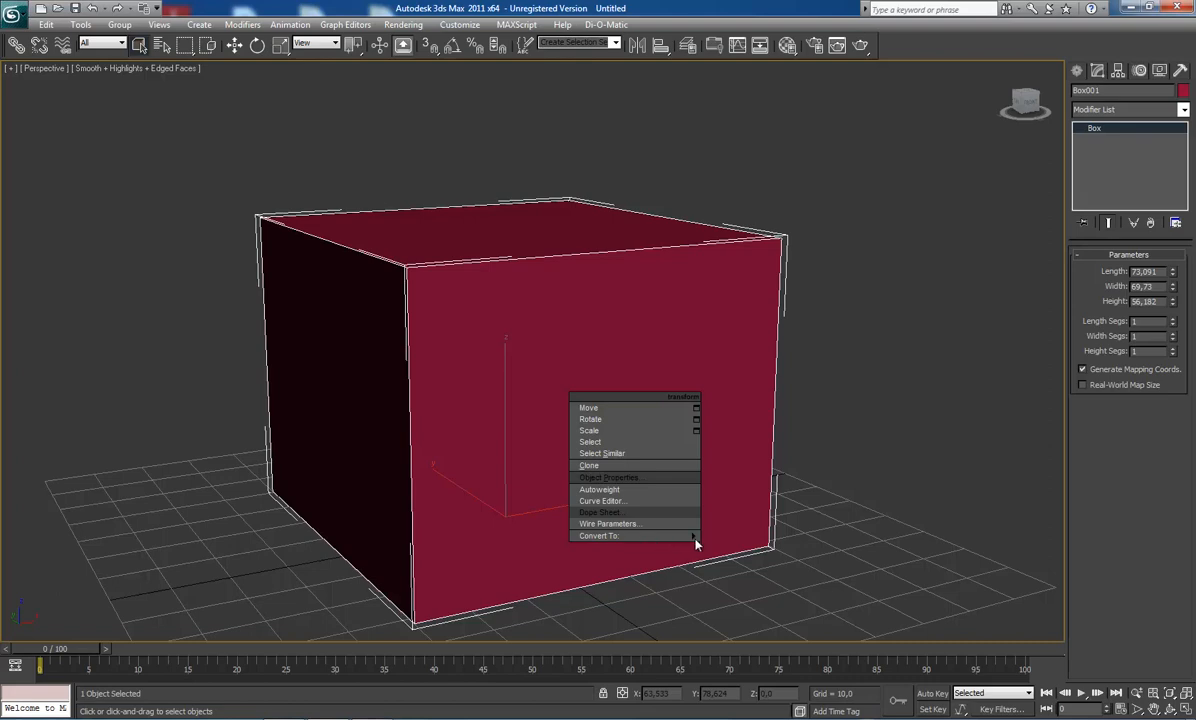
mouse_move(676, 537)
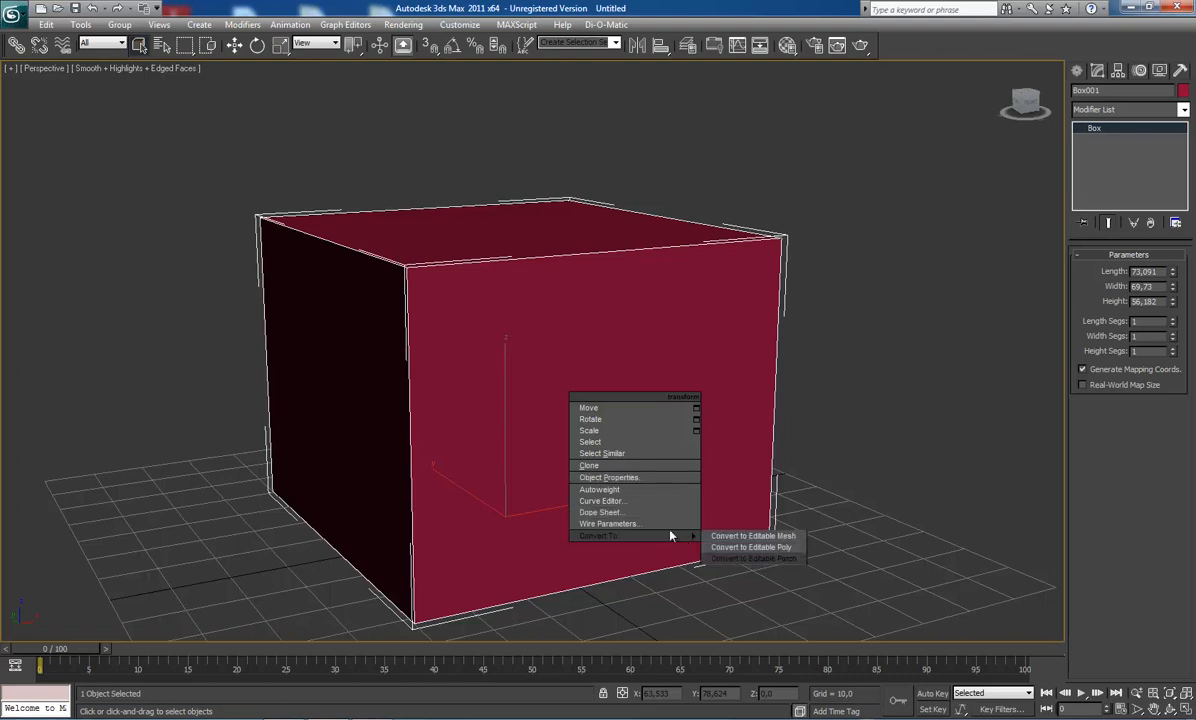
click(487, 367)
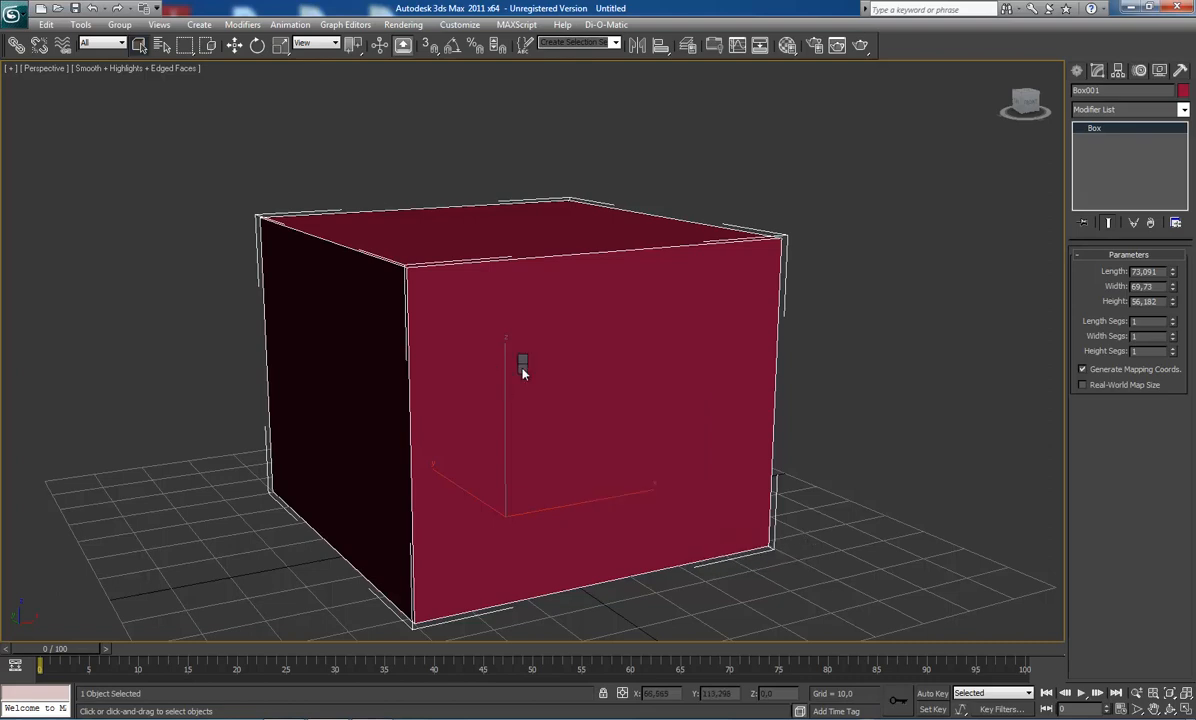
mouse_move(623, 510)
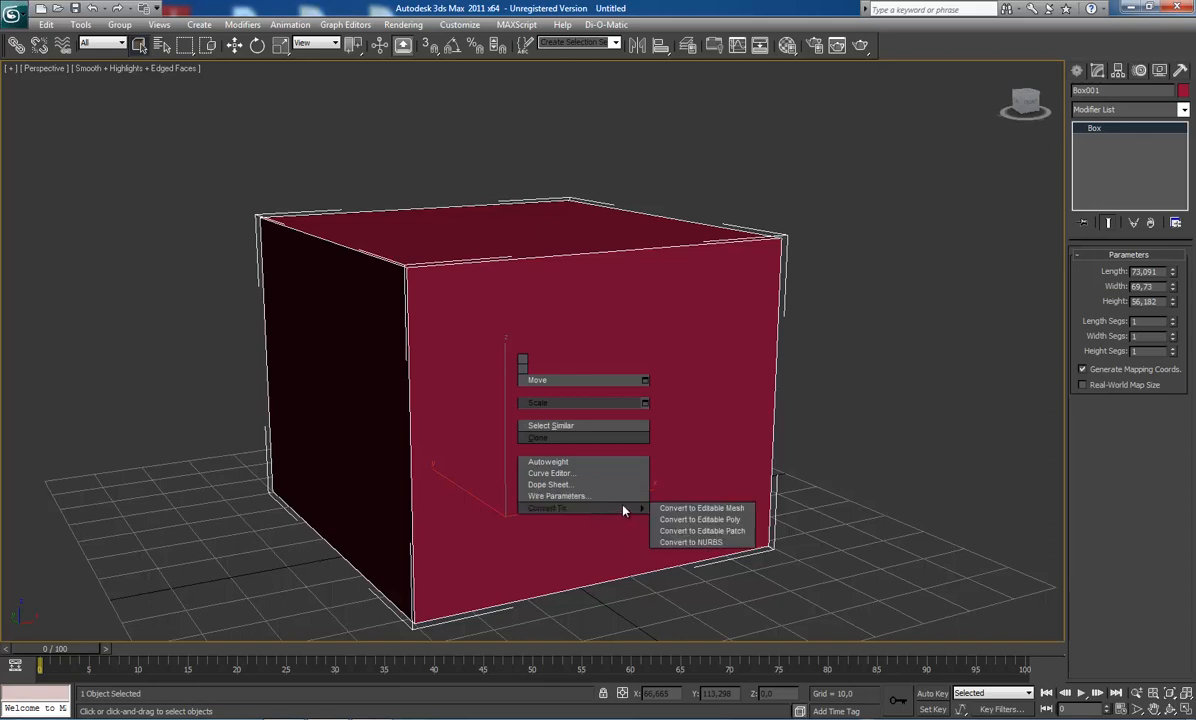
click(700, 519)
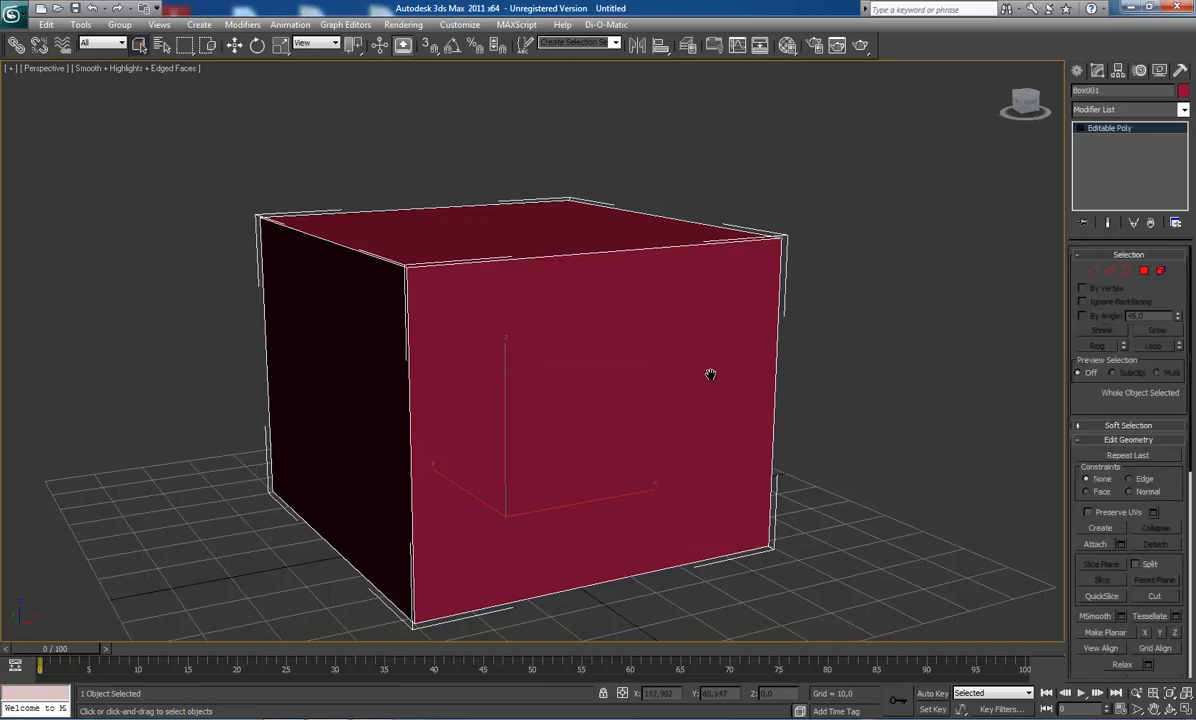
Step: Switch to polygon sub-object level and select the top polygon of the box
middle_drag(710, 374, 738, 372)
mouse_move(612, 366)
middle_down()
mouse_move(643, 286)
mouse_move(611, 347)
middle_up()
middle_drag(657, 395, 655, 423)
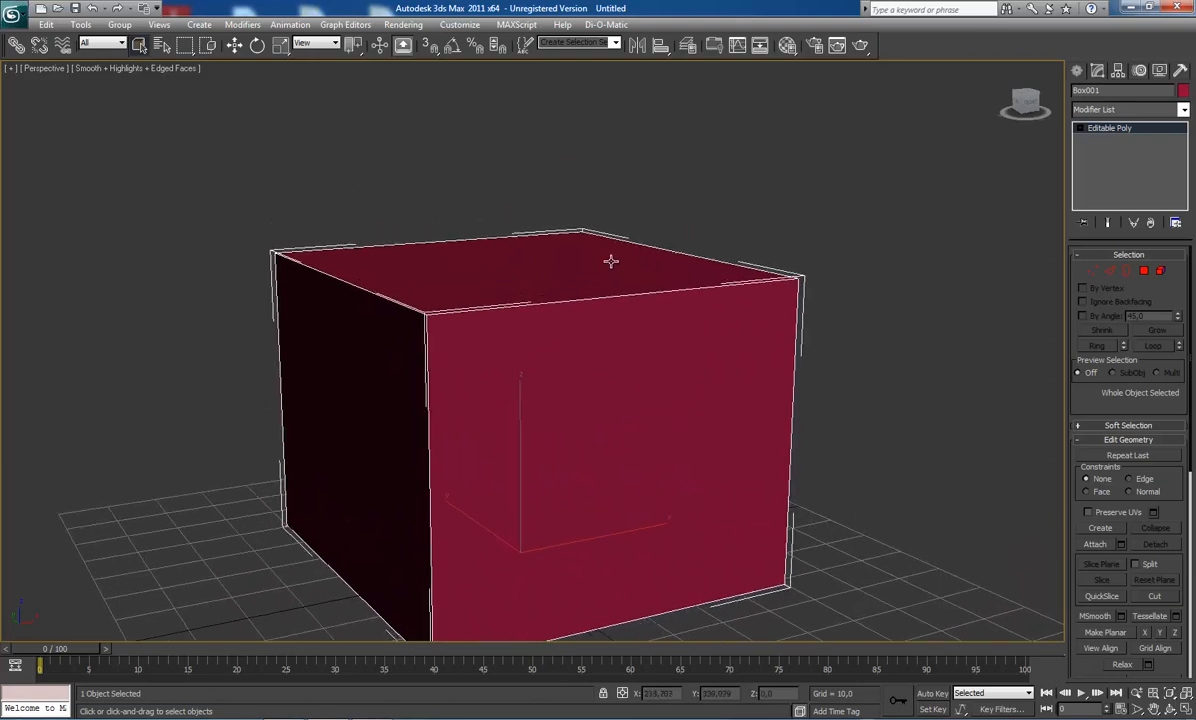
click(1144, 271)
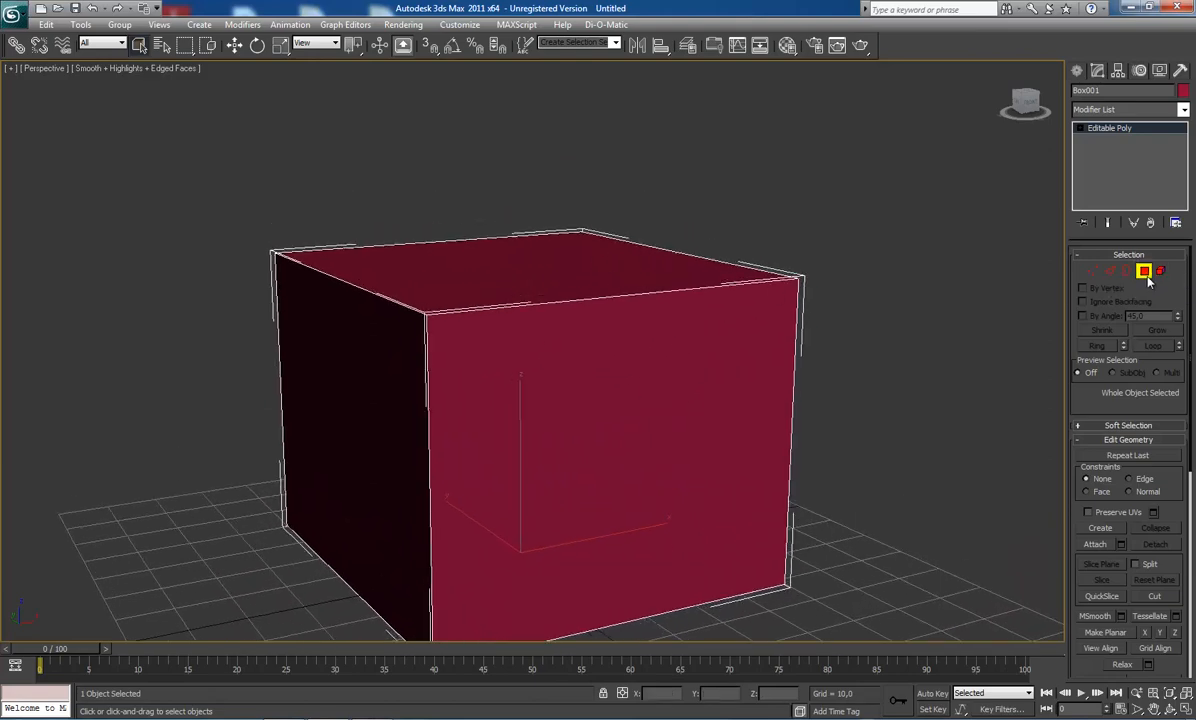
alt+middle_drag(715, 302, 735, 314)
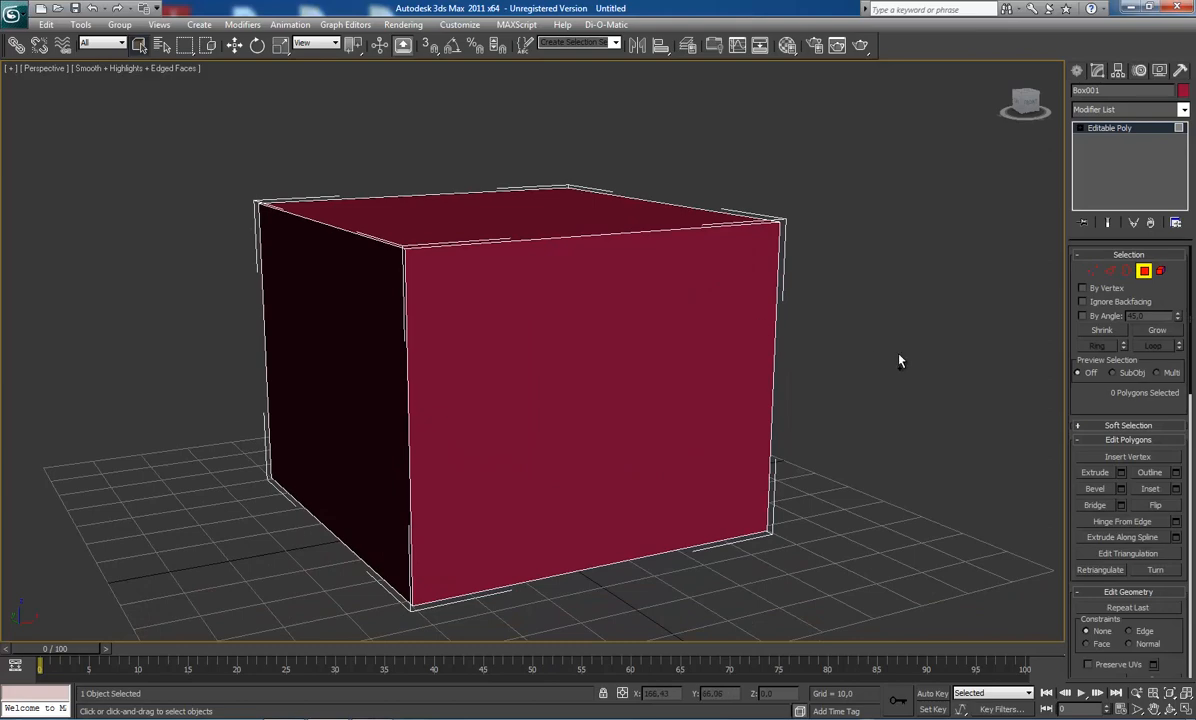
key(ctrl+r)
drag(641, 361, 558, 371)
scroll(581, 377, down, 3)
scroll(555, 353, down, 3)
right_click(533, 305)
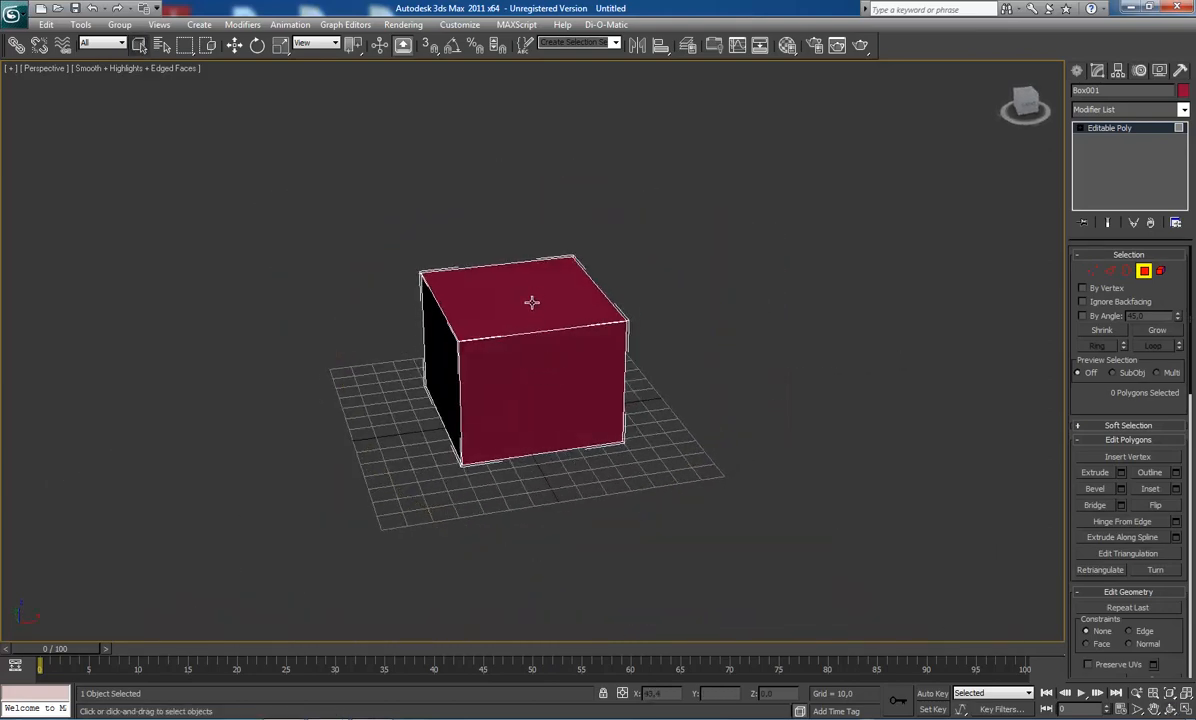
click(562, 318)
middle_drag(563, 315, 573, 347)
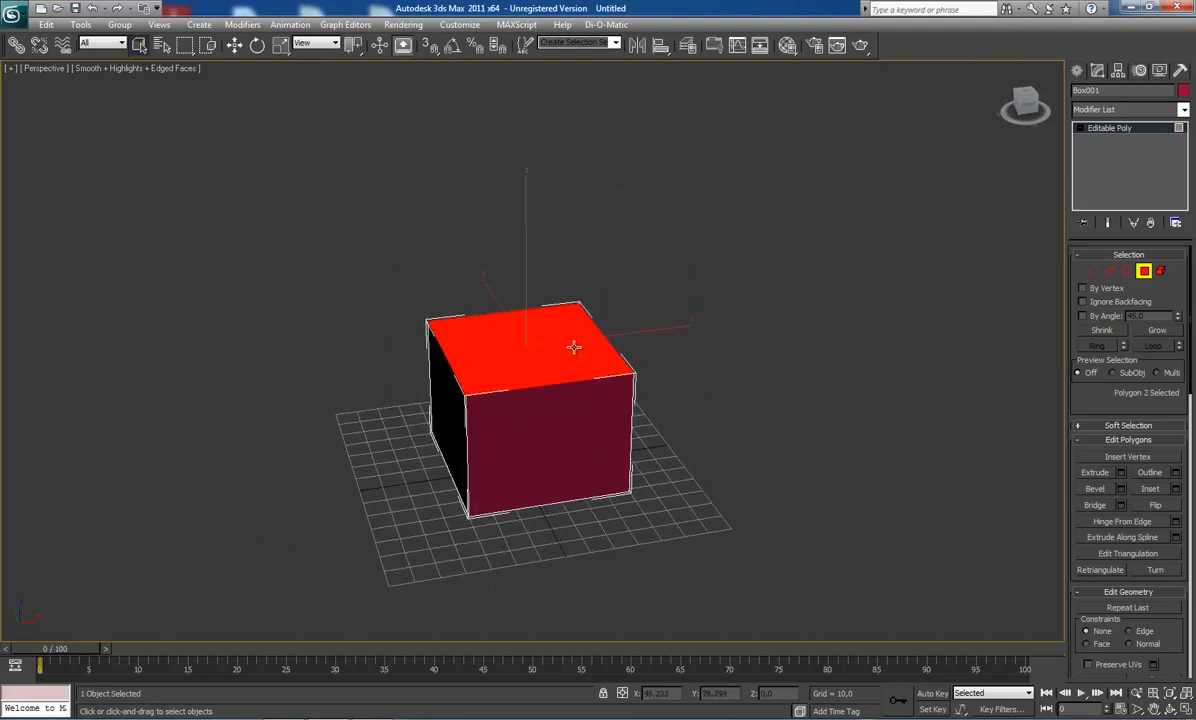
Step: Try extruding the top polygon upward freehand, and undo the extrusion
middle_drag(640, 370, 599, 358)
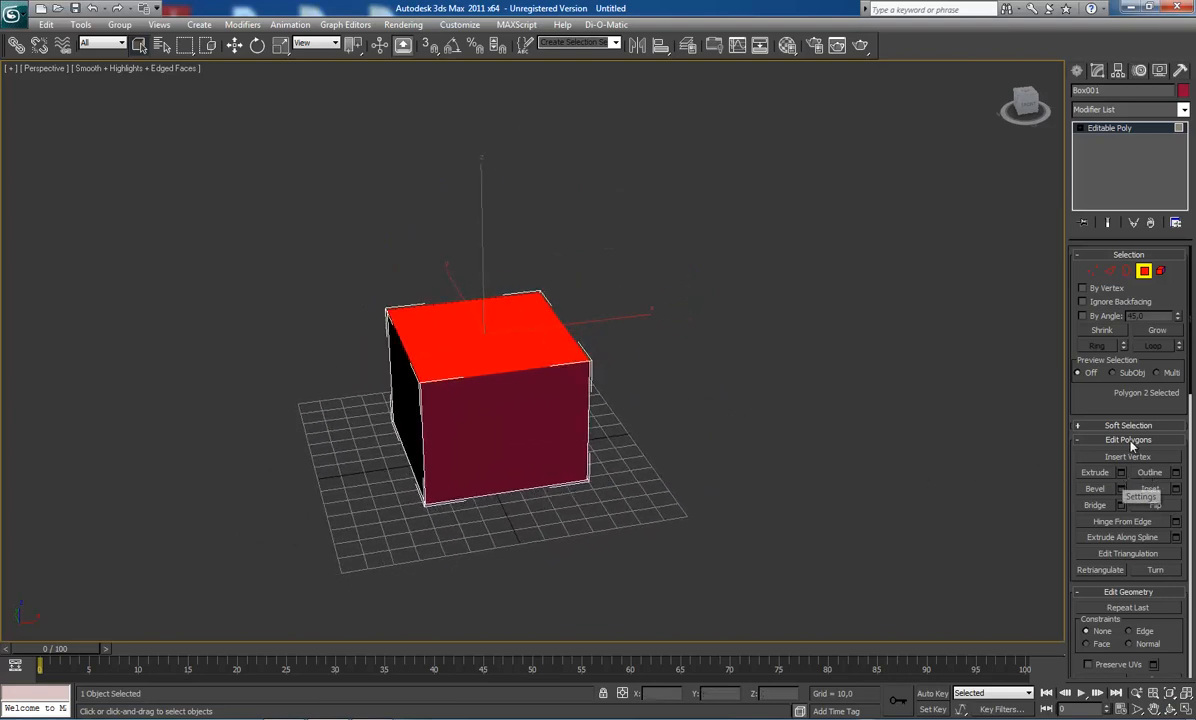
middle_drag(675, 381, 697, 427)
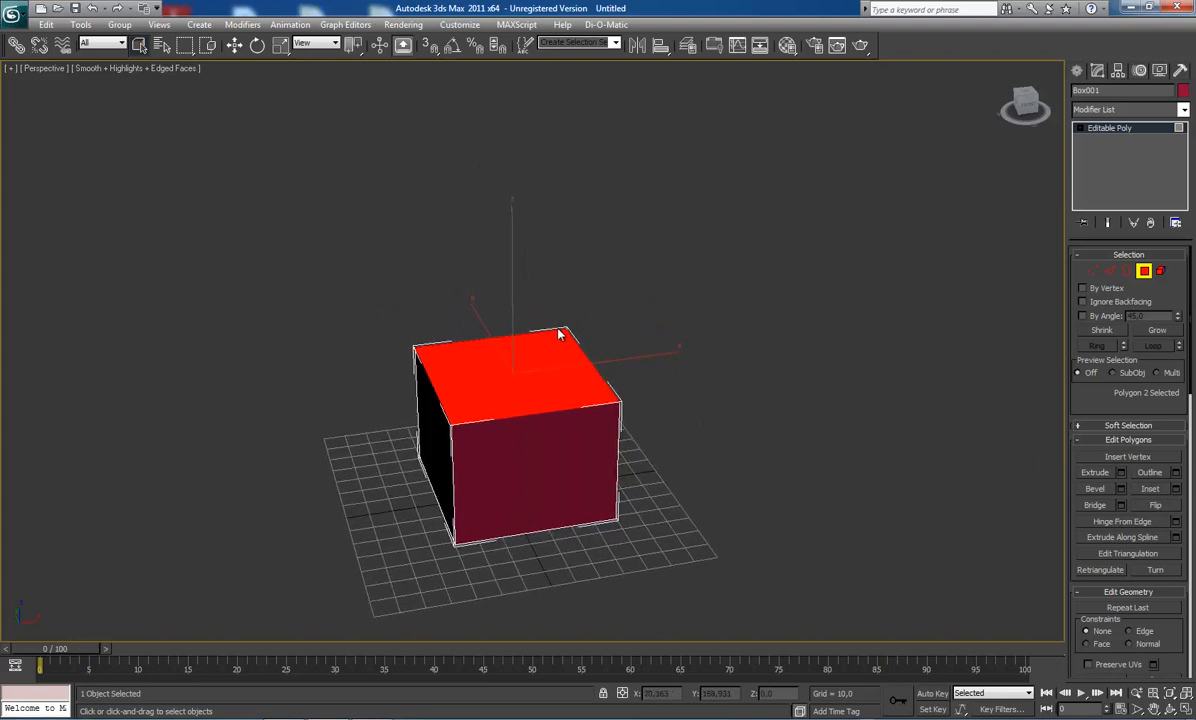
middle_drag(586, 380, 587, 389)
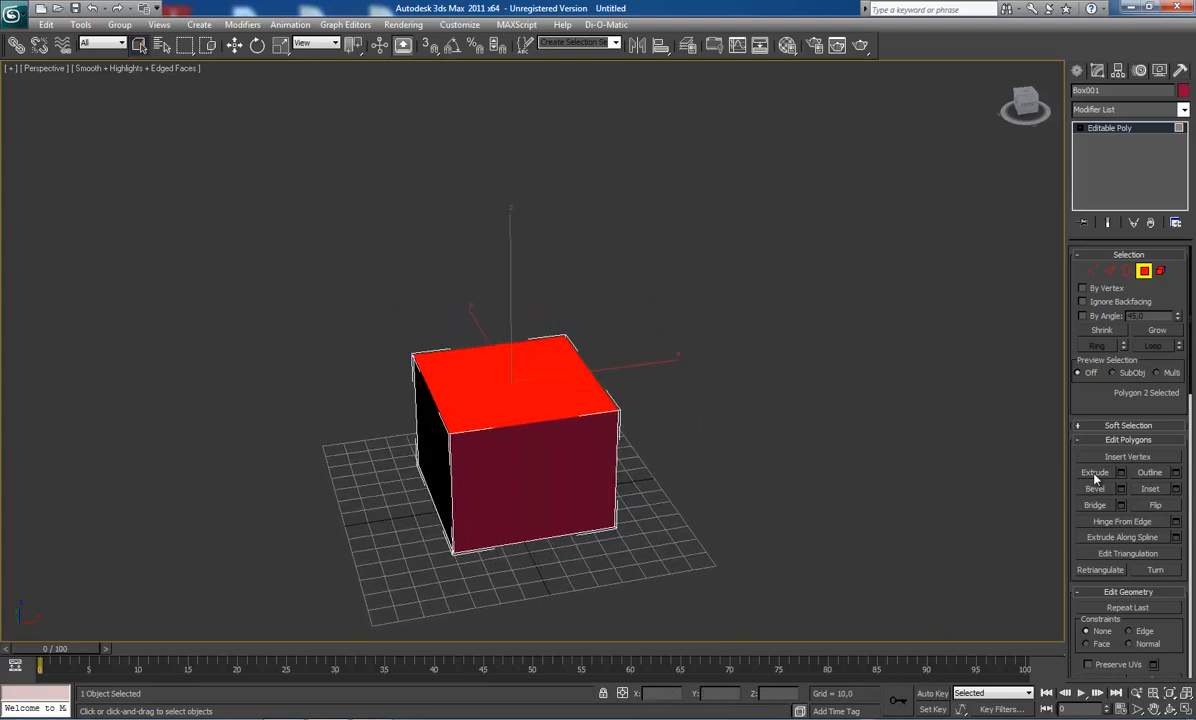
middle_drag(756, 410, 765, 398)
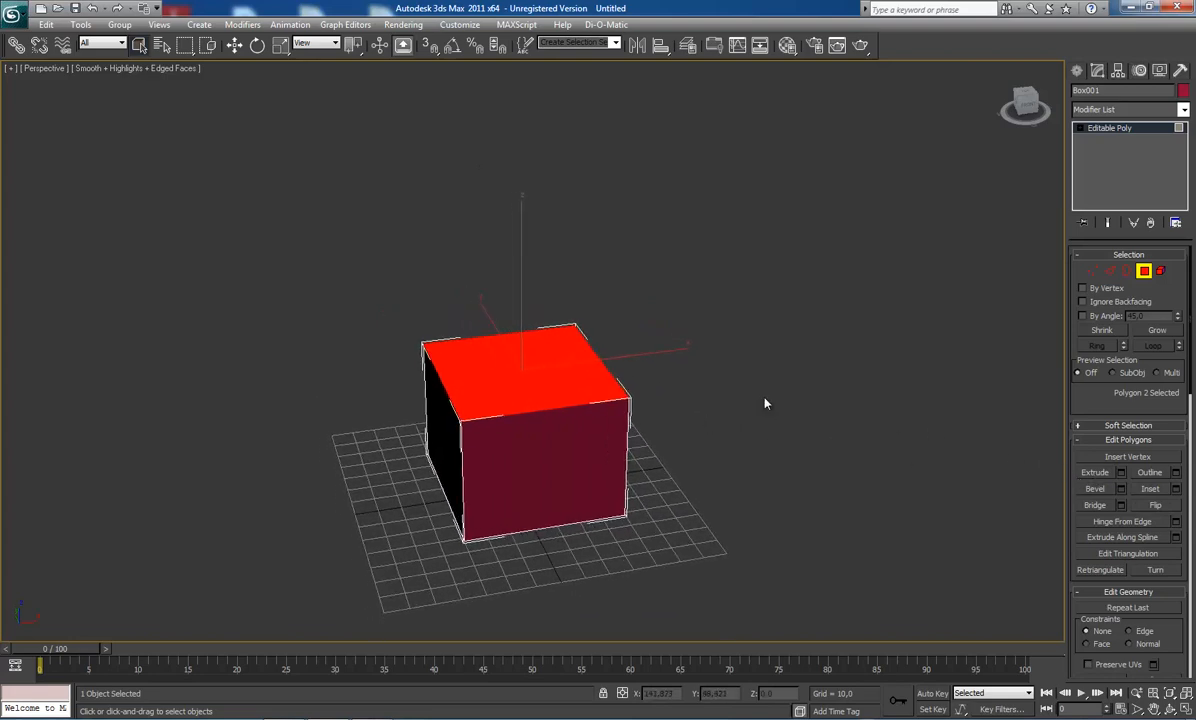
click(1095, 473)
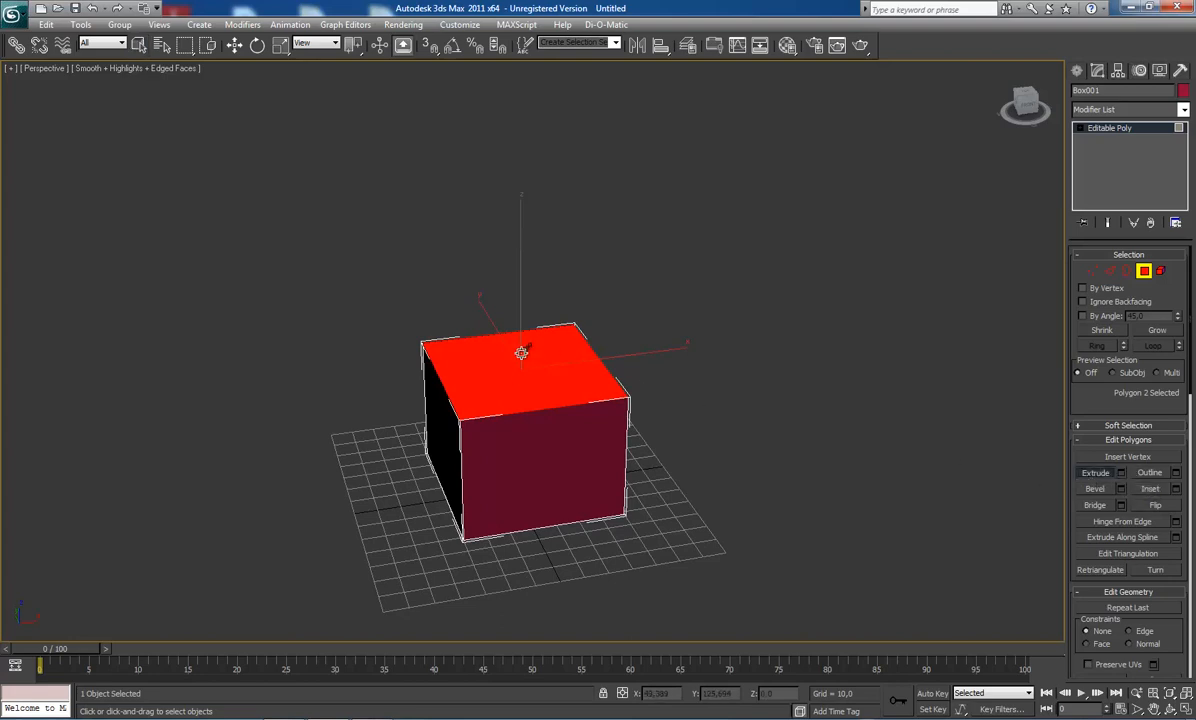
drag(531, 352, 547, 271)
key(ctrl+z)
Step: Open the Extrude settings for the top polygon, try the extrusion types, and choose Group
click(1121, 476)
drag(566, 366, 777, 216)
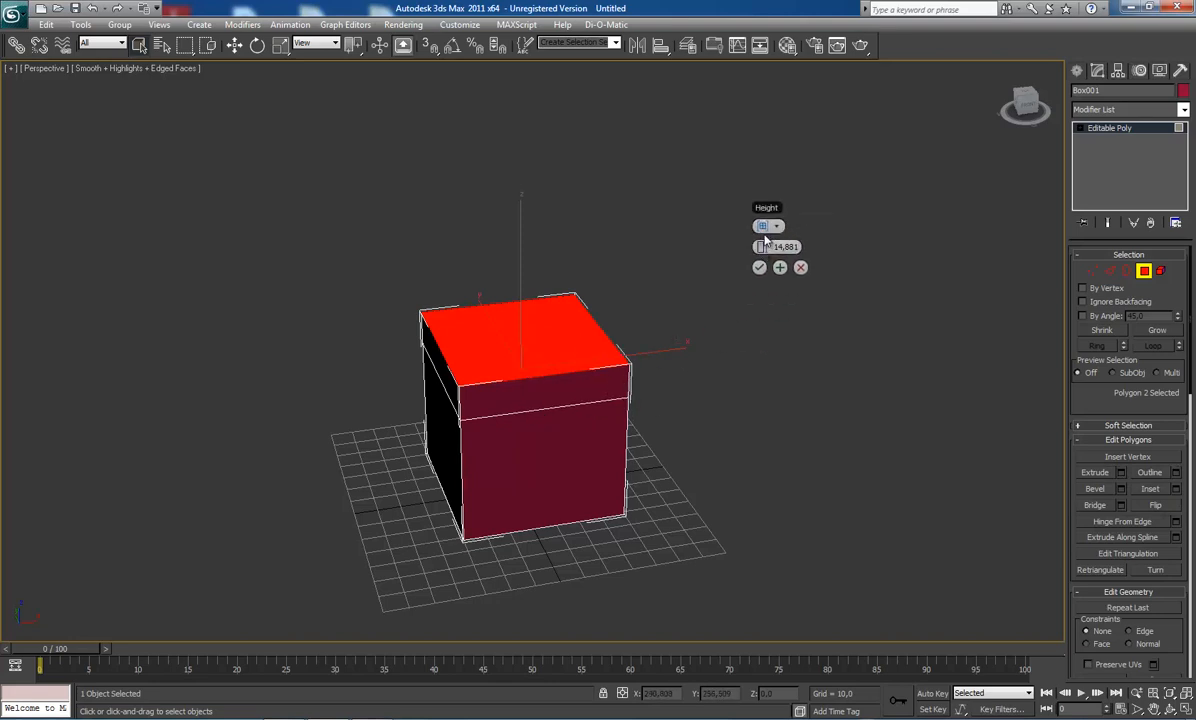
click(772, 227)
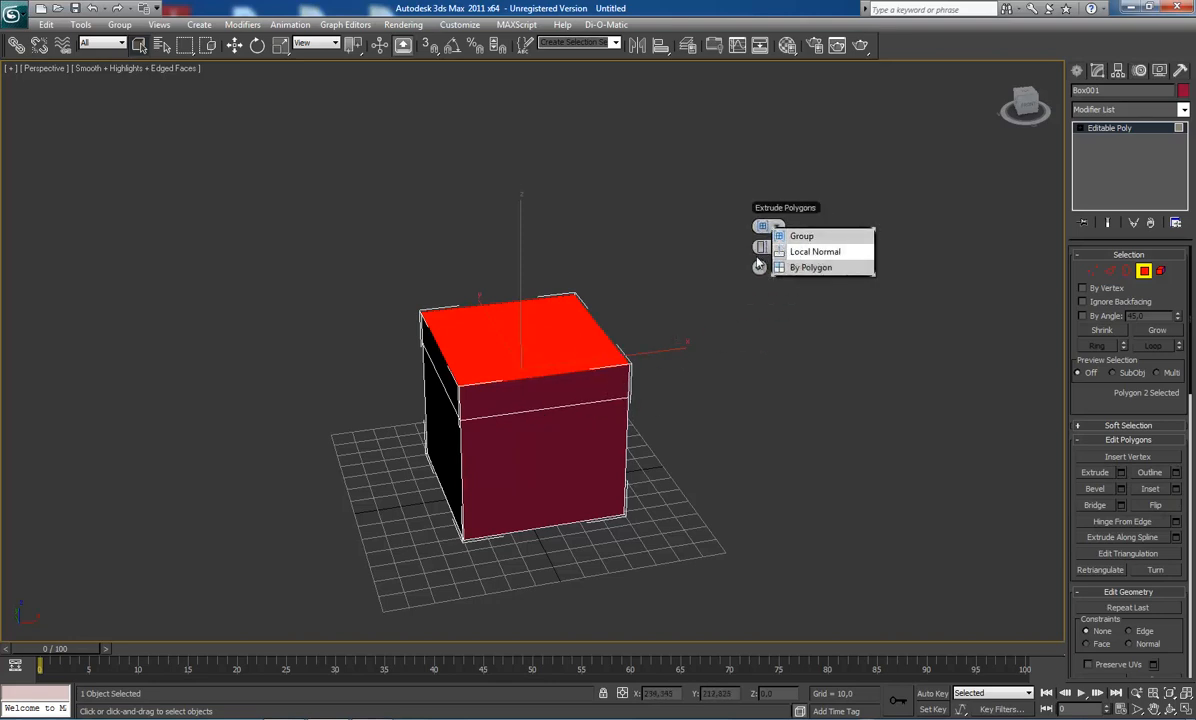
click(774, 236)
click(771, 228)
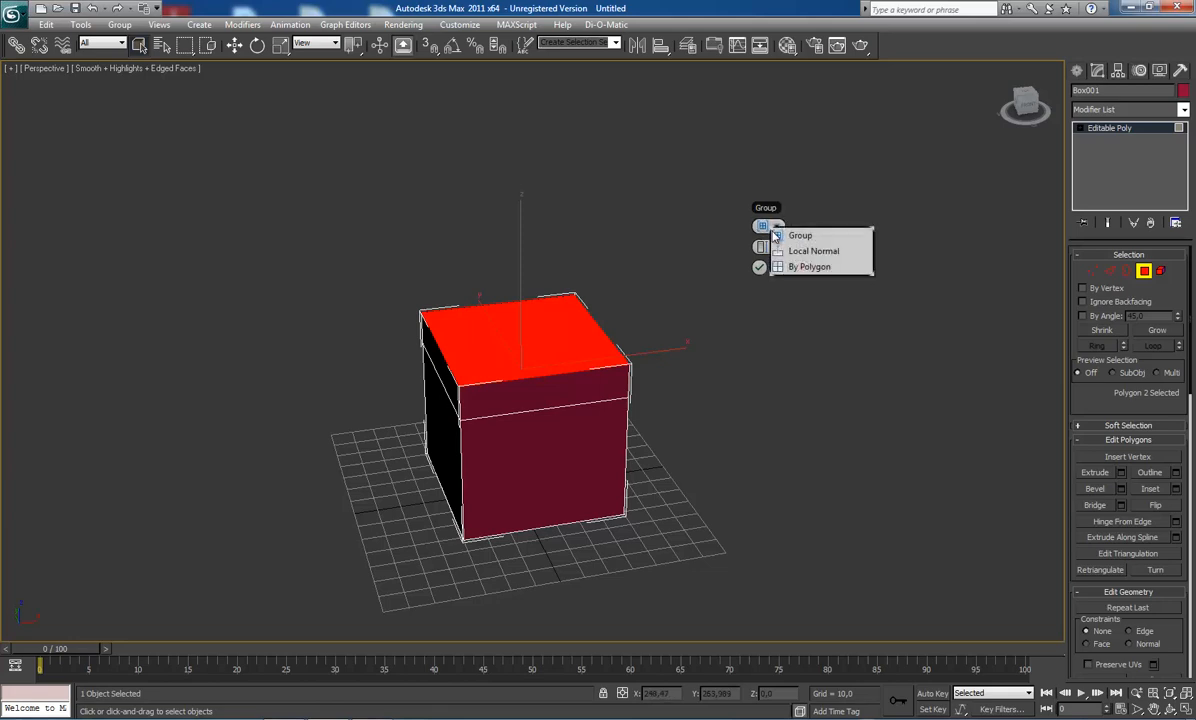
click(776, 251)
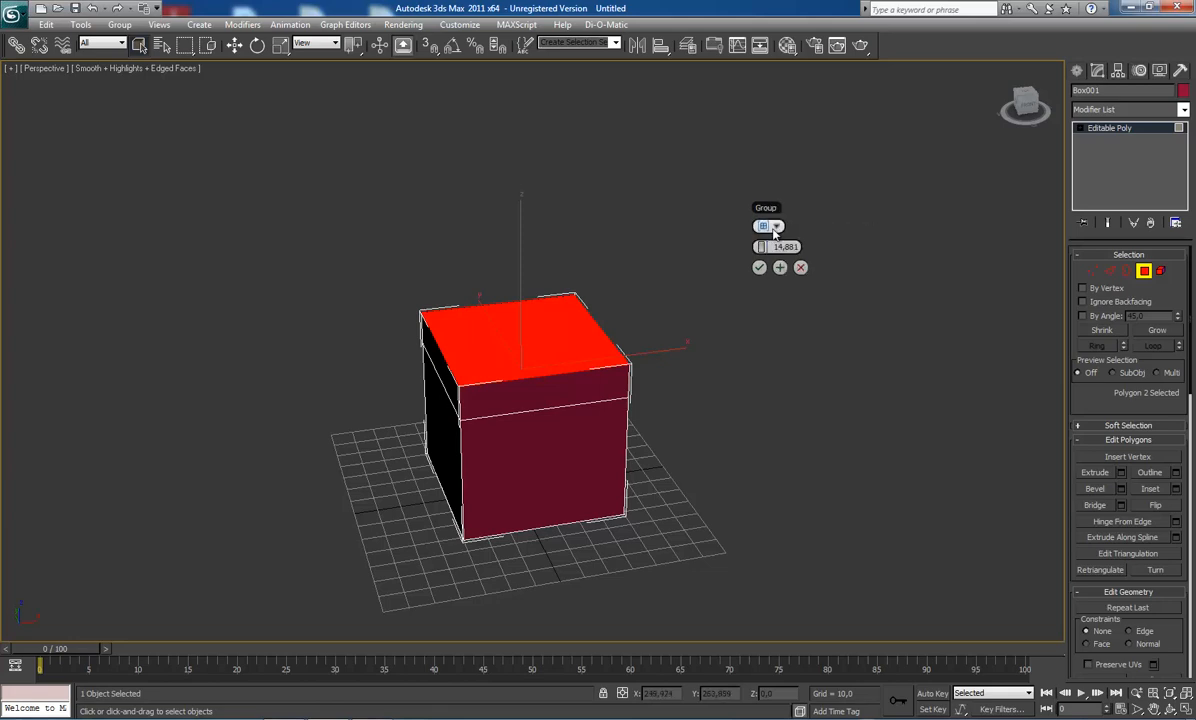
click(771, 228)
click(810, 269)
click(776, 229)
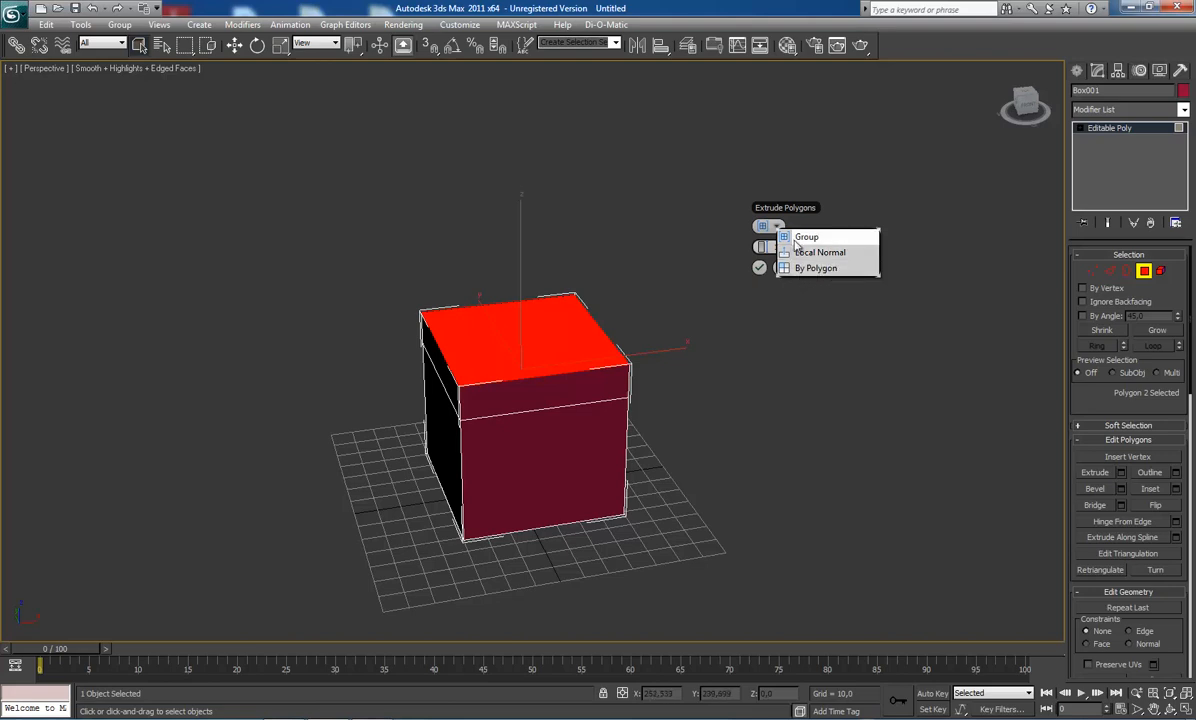
click(809, 240)
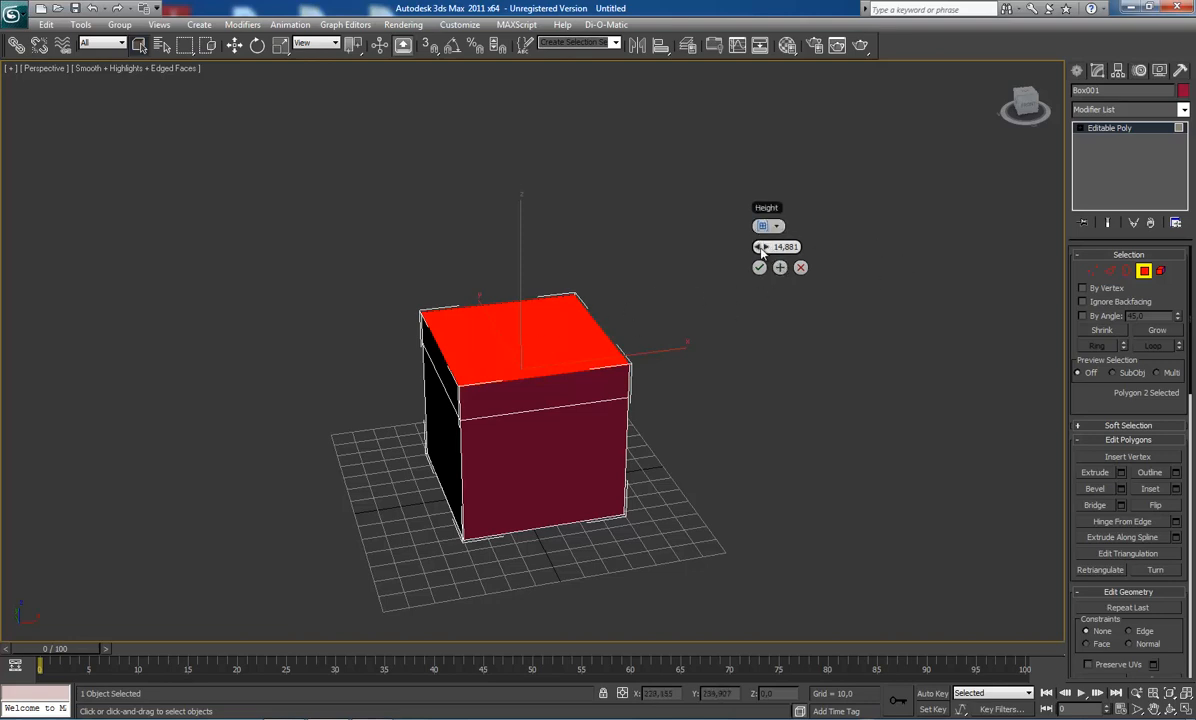
Step: Set the top polygon's extrusion height to 45
drag(759, 250, 918, 283)
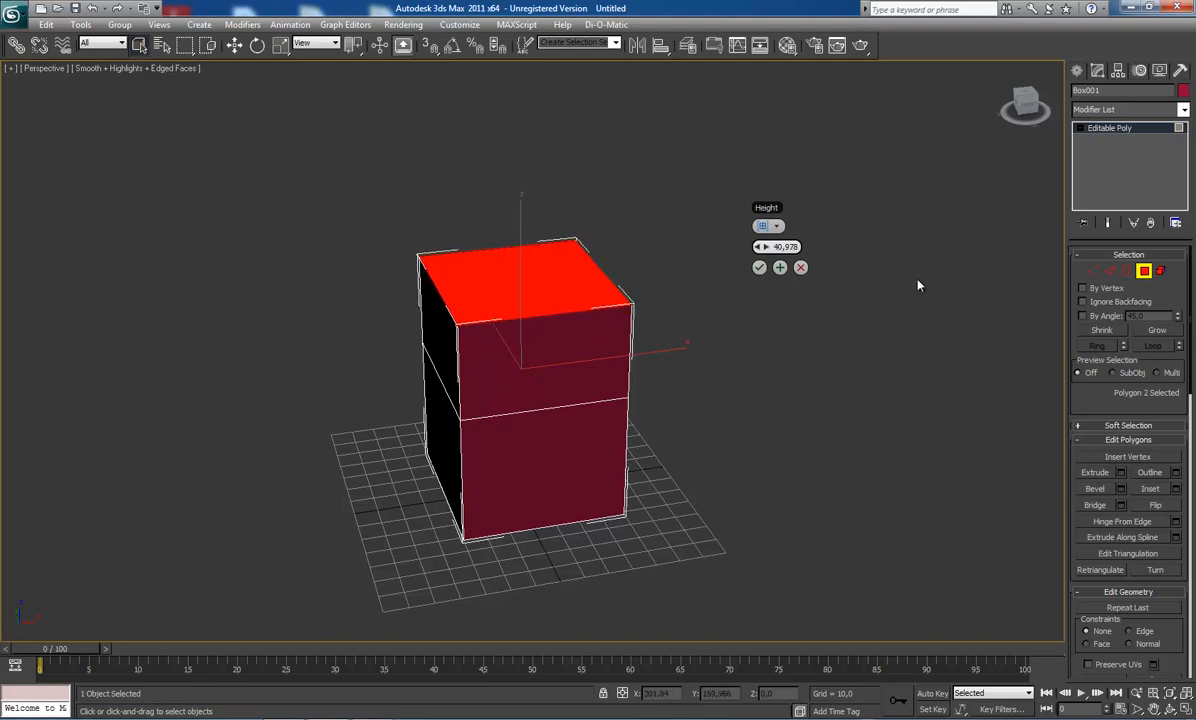
drag(766, 247, 766, 218)
double_click(783, 246)
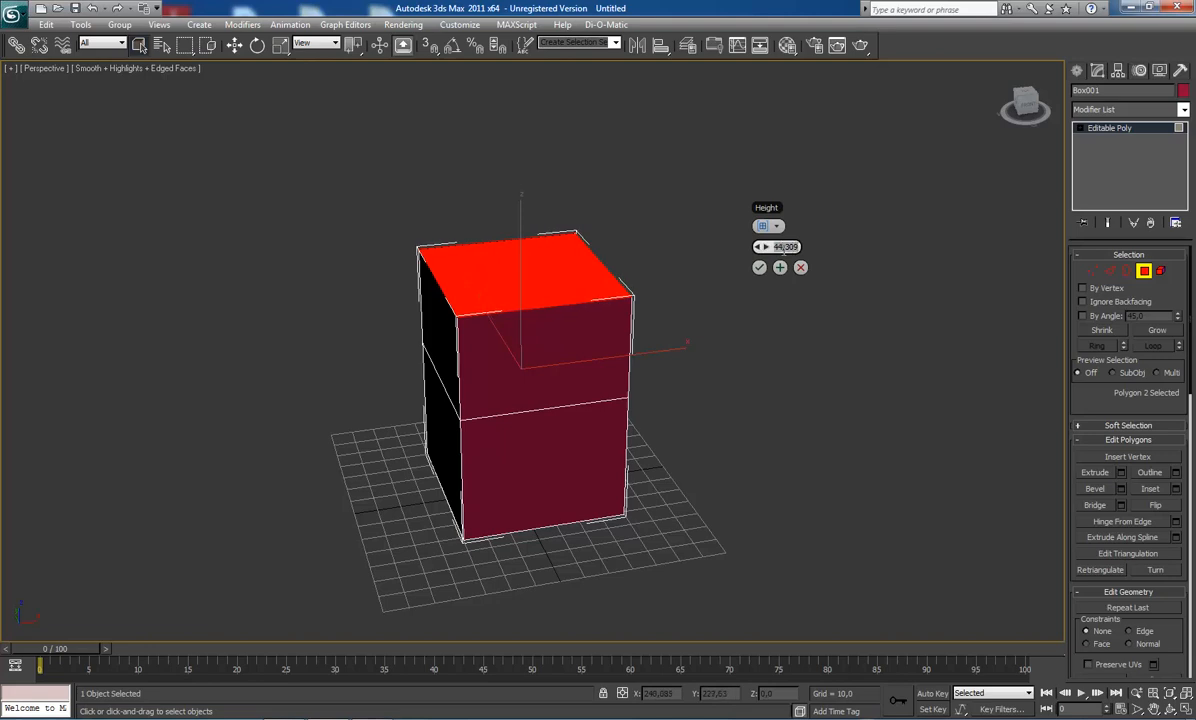
text(45)
key(Return)
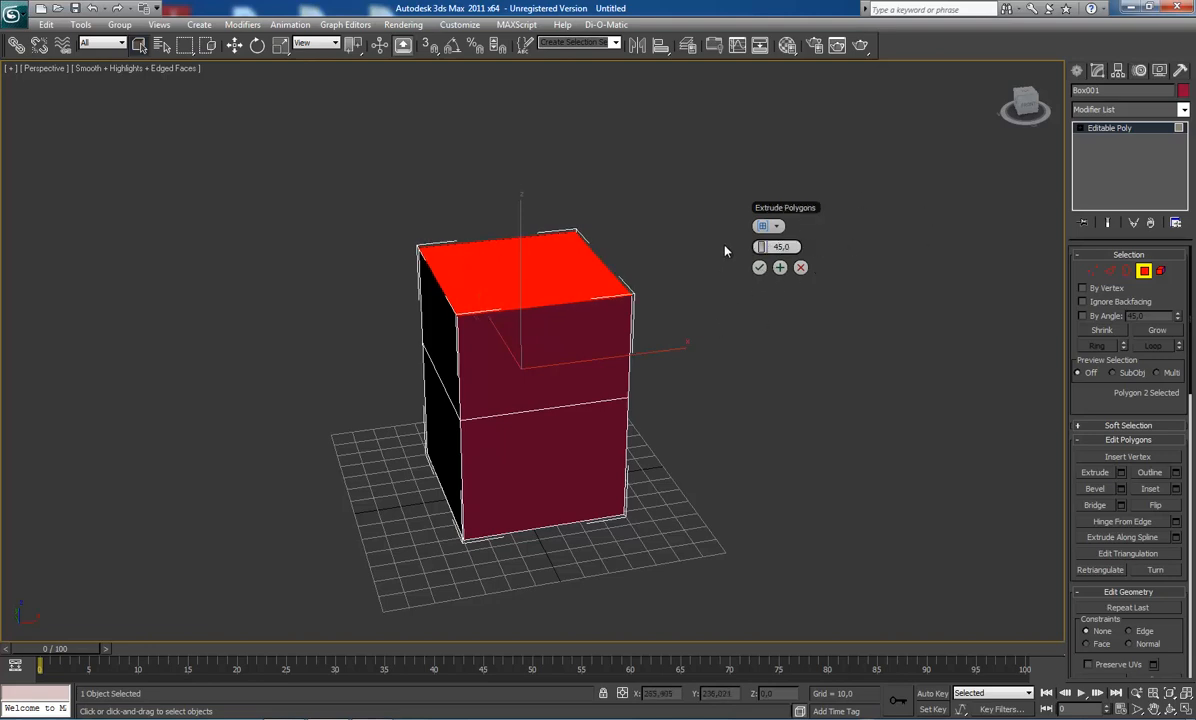
Step: Apply the extrusion and continue twice, stacking two more 45-unit segments on top of the box
middle_drag(610, 265, 593, 350)
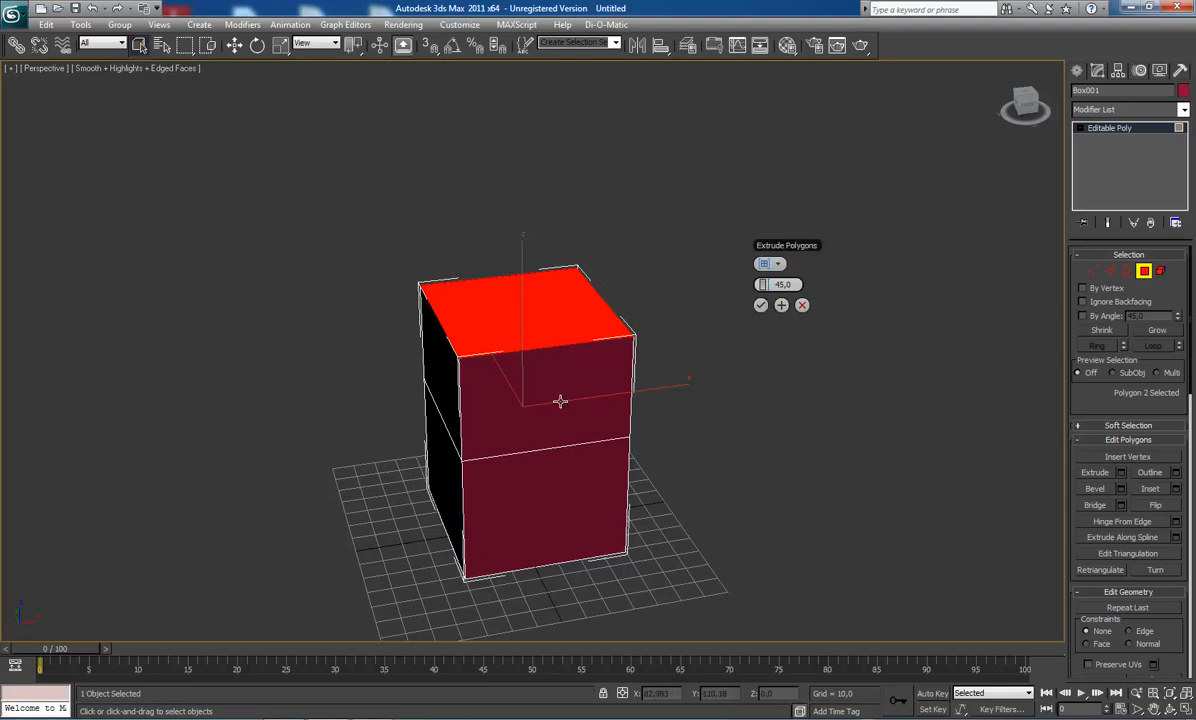
click(782, 308)
click(783, 216)
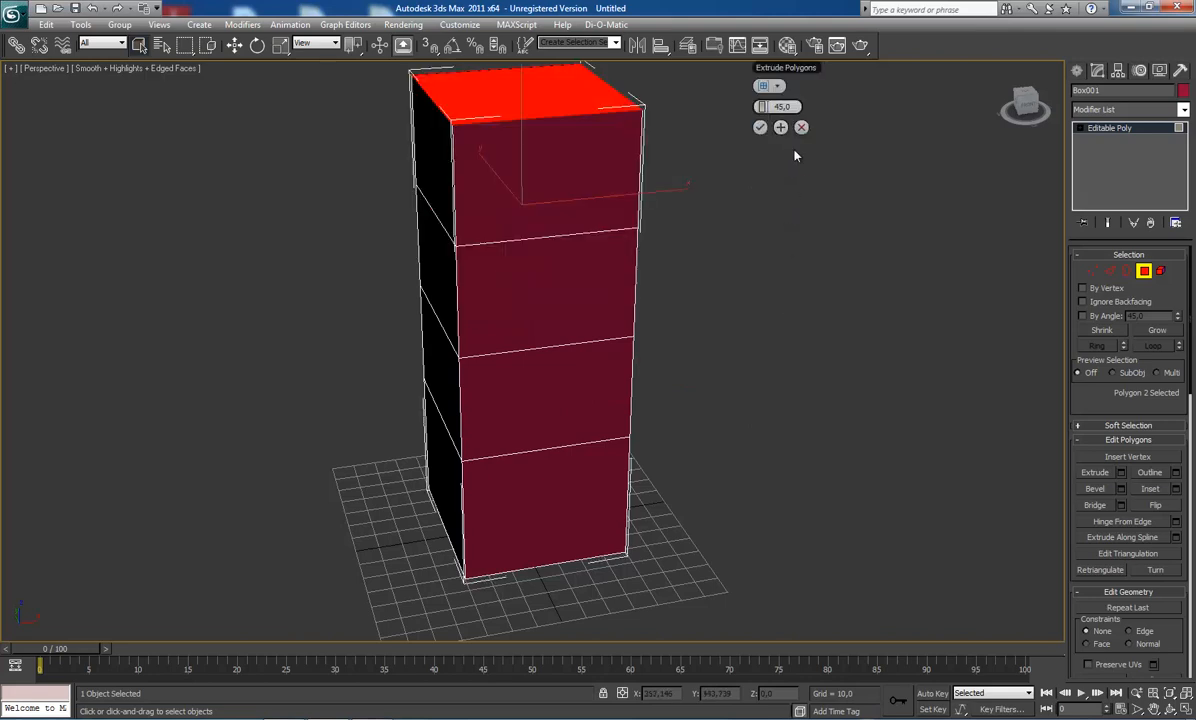
Step: Try stacking one more 45-unit extrusion on top of the tower, and undo it
middle_drag(699, 275, 699, 406)
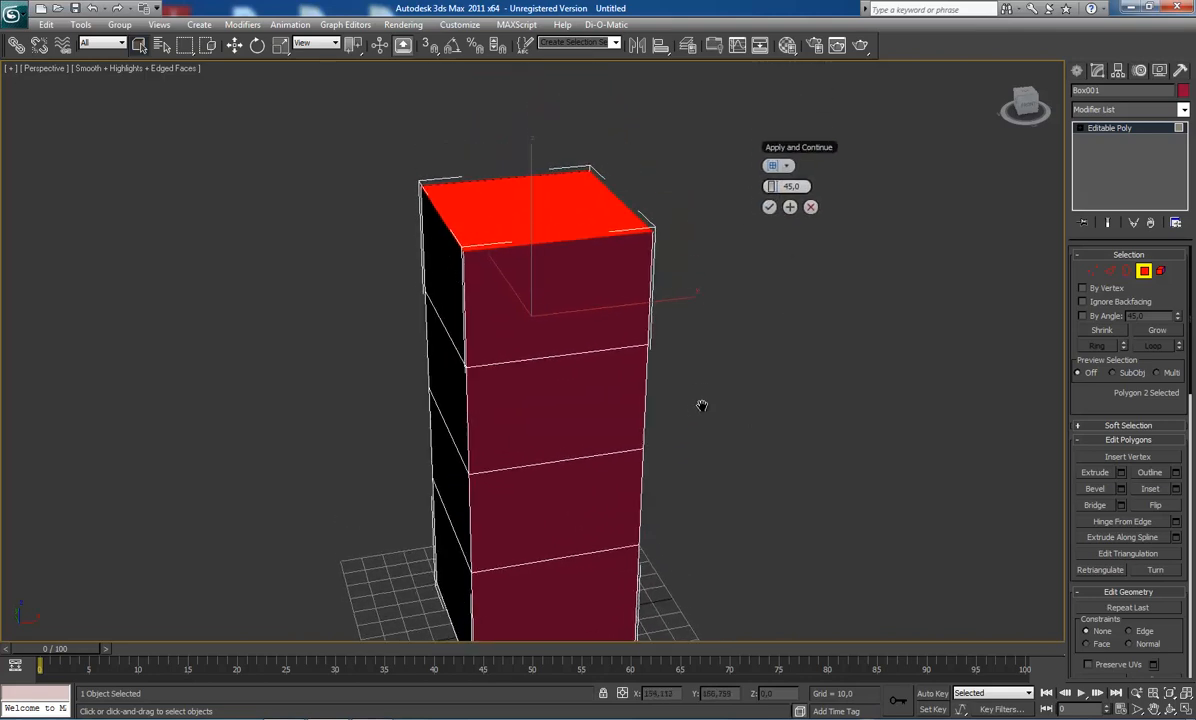
click(792, 222)
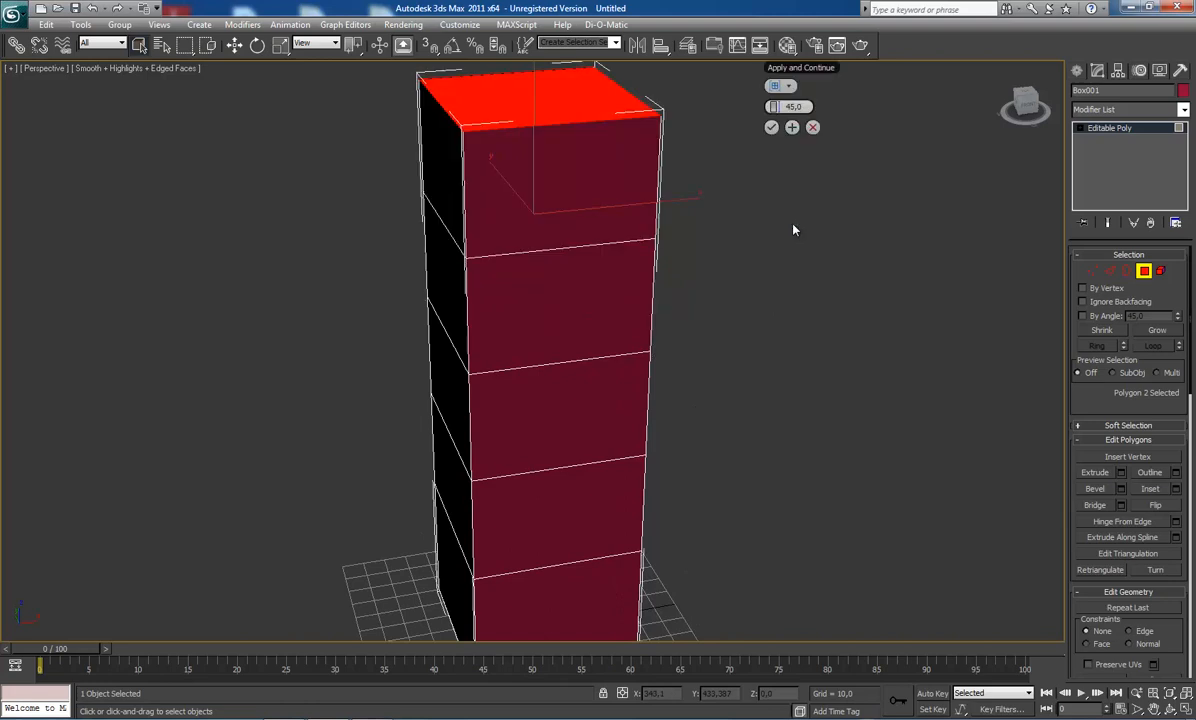
key(ctrl+z)
middle_drag(656, 394, 656, 286)
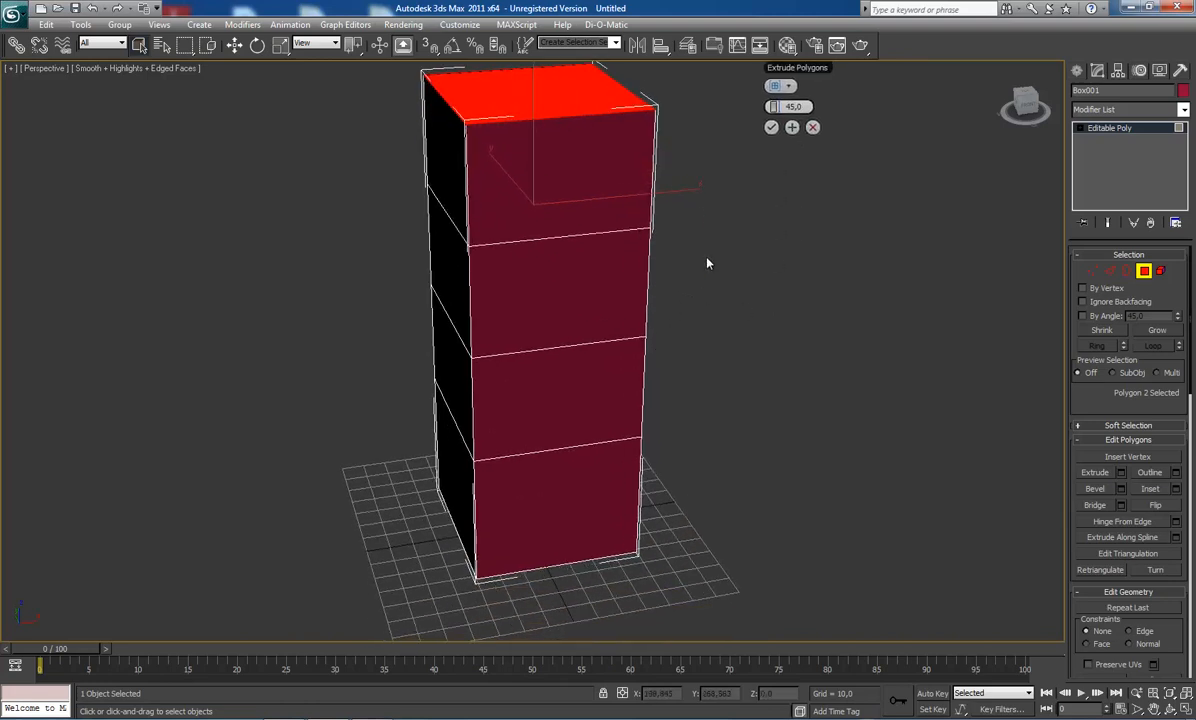
Step: Accept the current 45-unit extrusion and close the Extrude settings
middle_drag(695, 343, 680, 387)
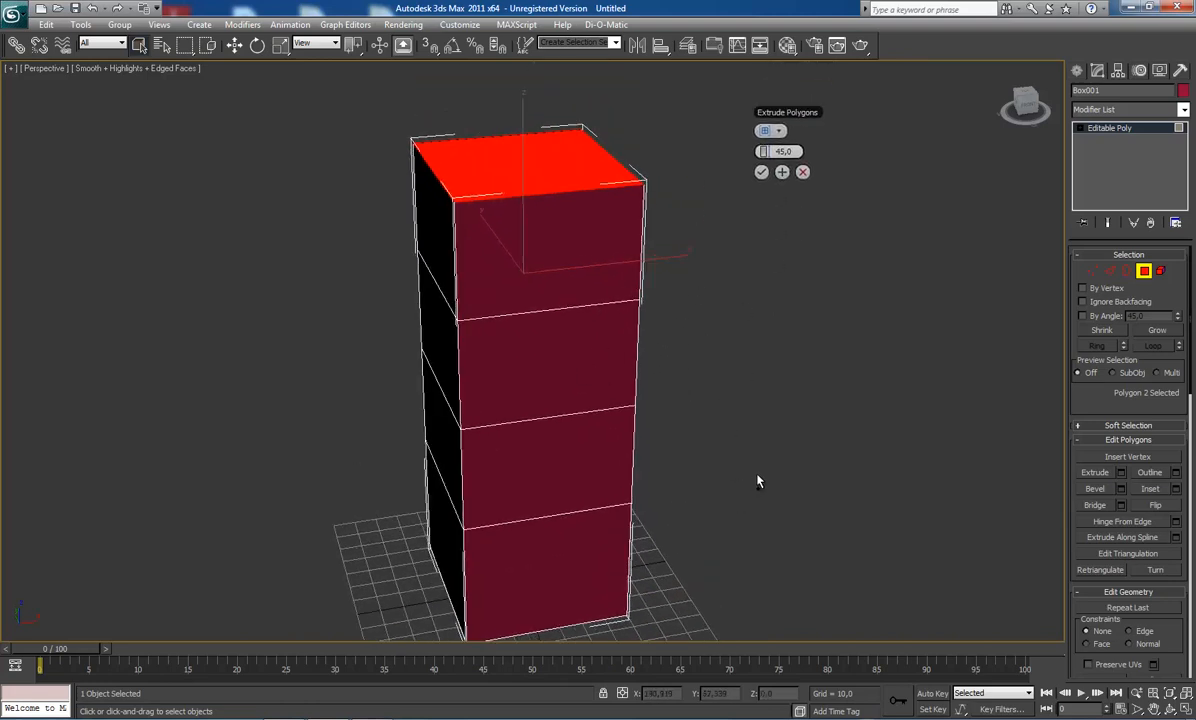
click(761, 173)
middle_drag(693, 262, 726, 328)
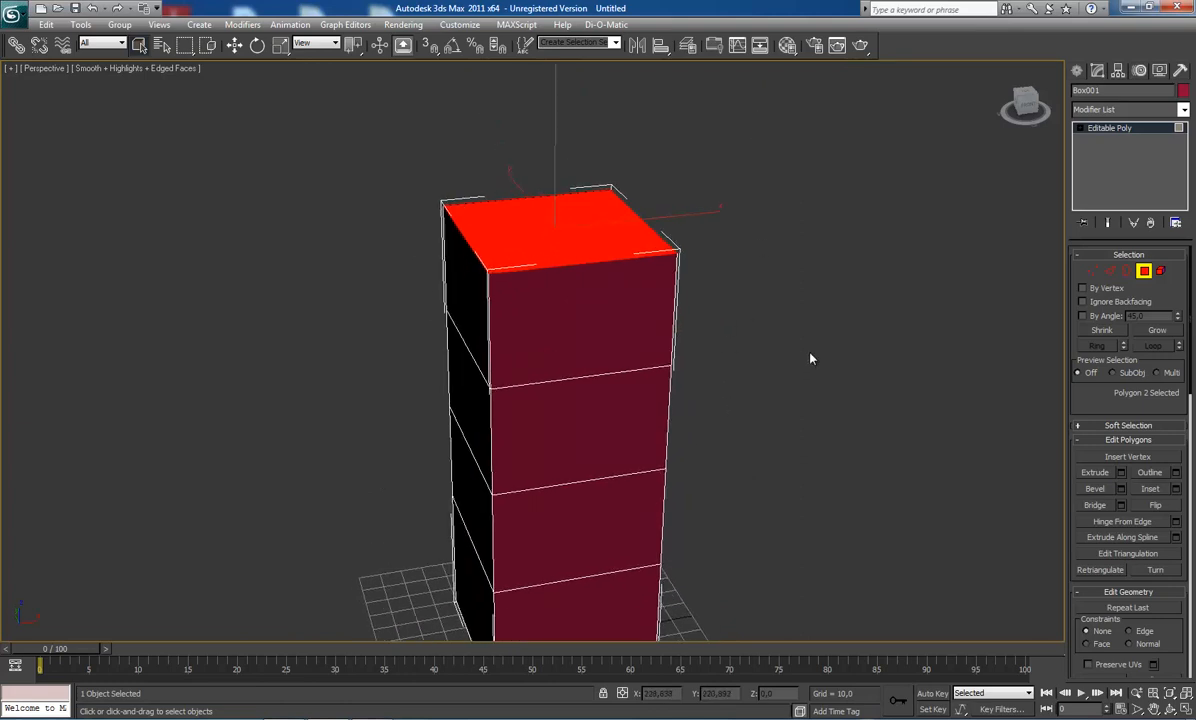
Step: Switch to edge editing and select the horizontal edge at mid-height on the tower's front face
middle_drag(651, 435, 631, 381)
click(1170, 709)
drag(543, 358, 515, 374)
right_click(515, 374)
middle_drag(531, 327, 537, 390)
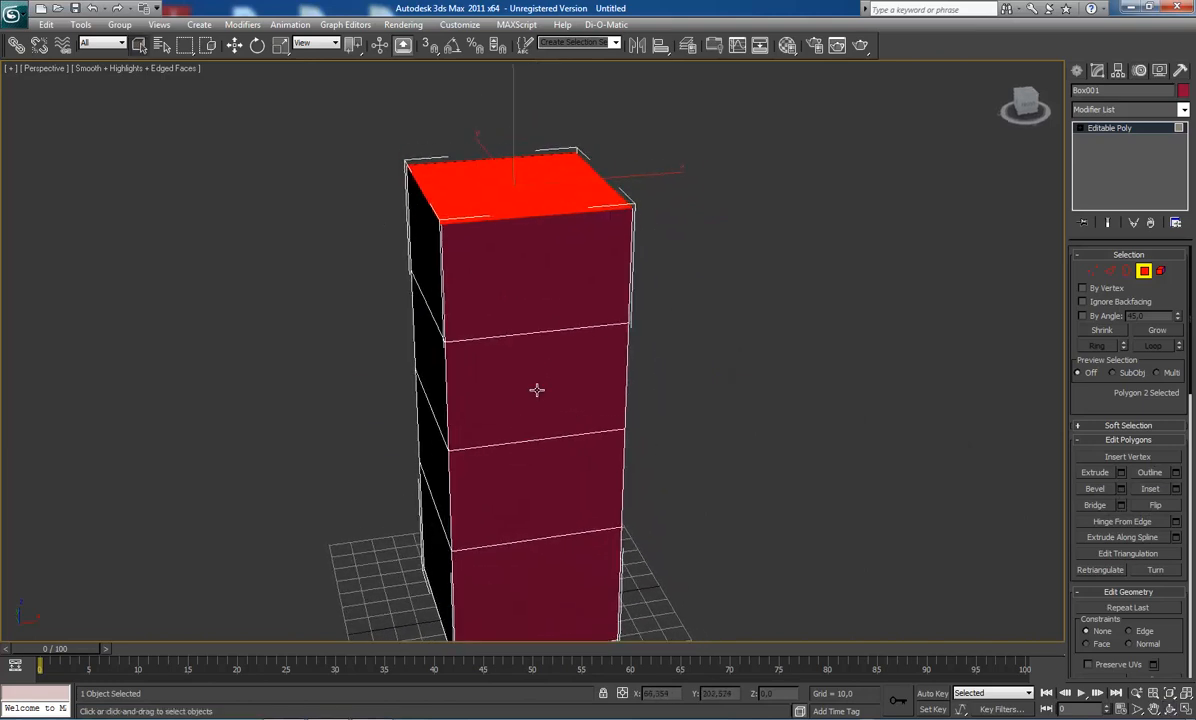
click(1110, 271)
click(523, 441)
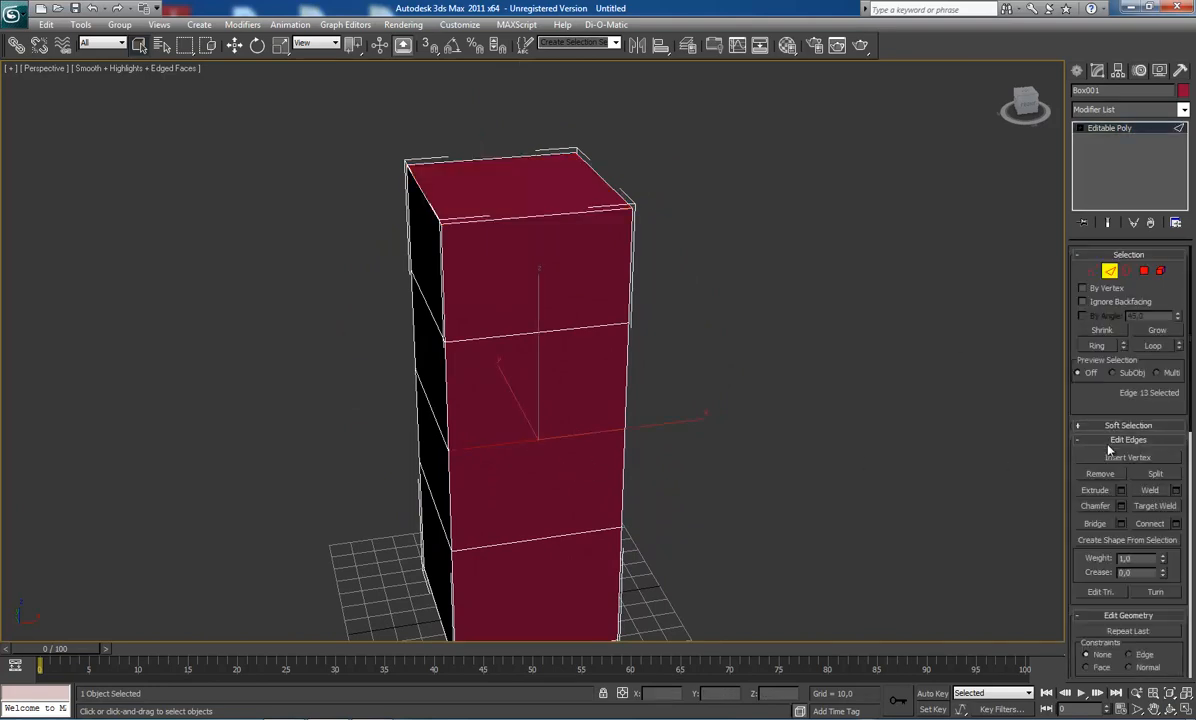
Step: Expand the selected mid-height edge into a full edge loop around the tower
middle_drag(505, 500, 489, 465)
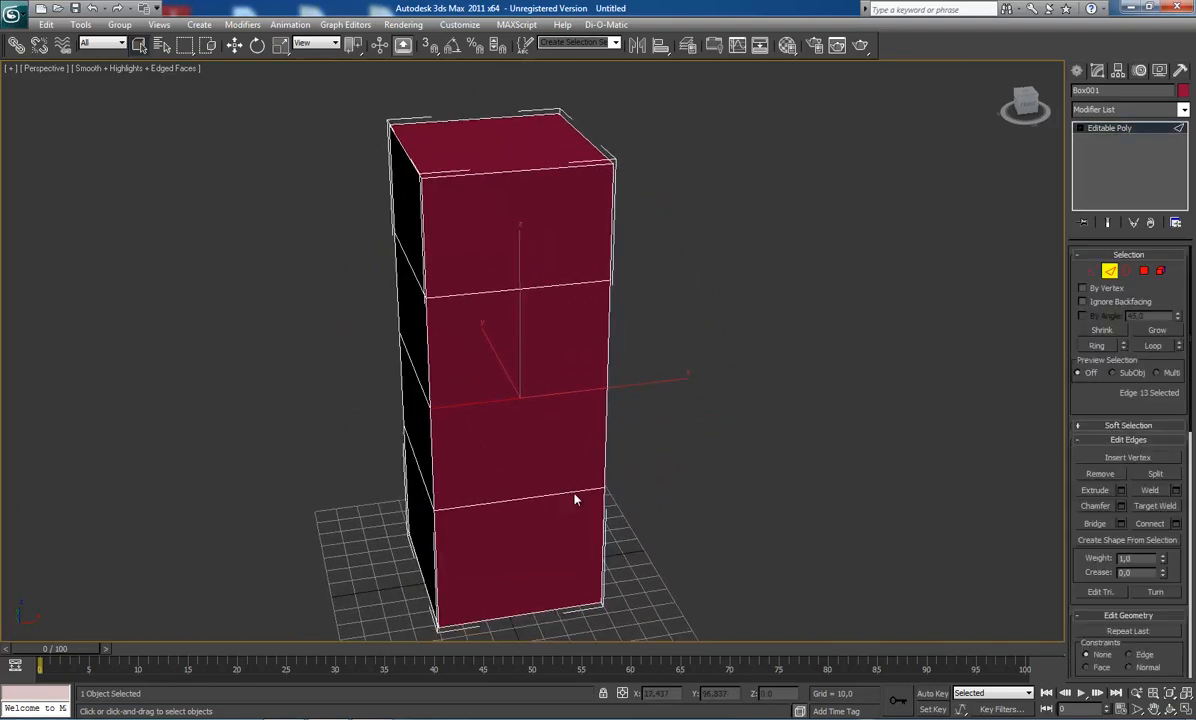
key(ctrl+r)
mouse_move(523, 431)
mouse_down()
mouse_move(606, 414)
mouse_move(440, 408)
mouse_move(483, 411)
mouse_move(461, 398)
mouse_move(398, 422)
mouse_move(561, 419)
mouse_move(521, 423)
mouse_up()
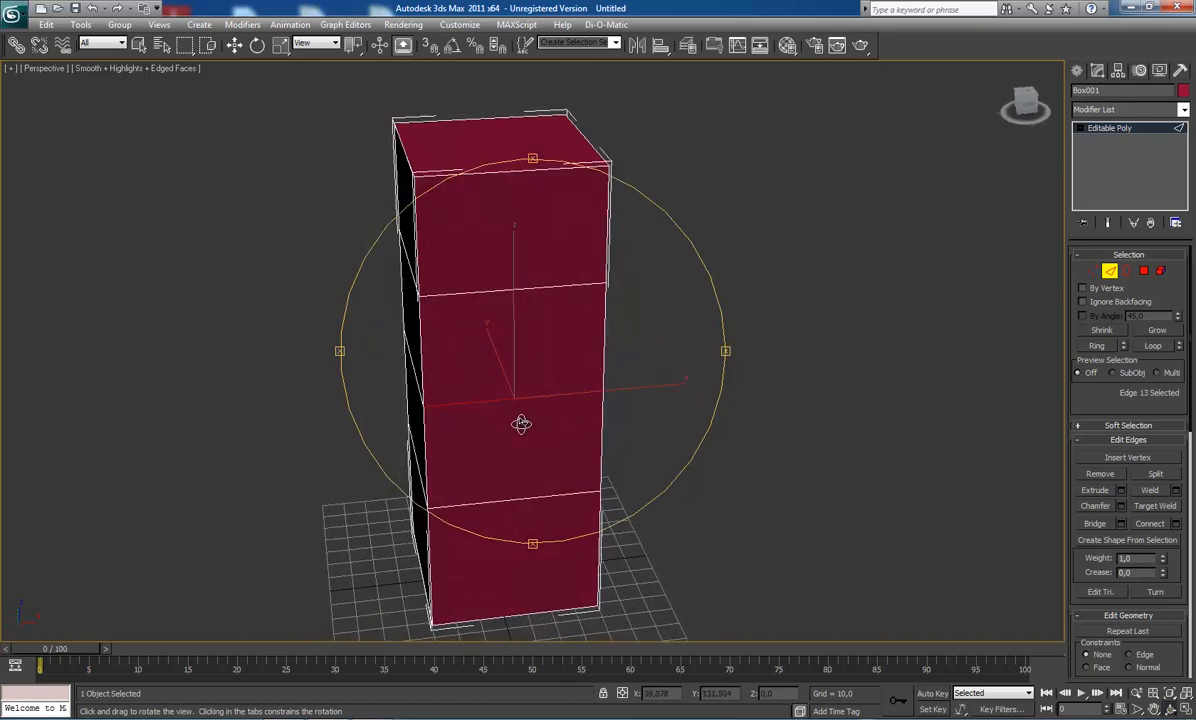
click(1153, 346)
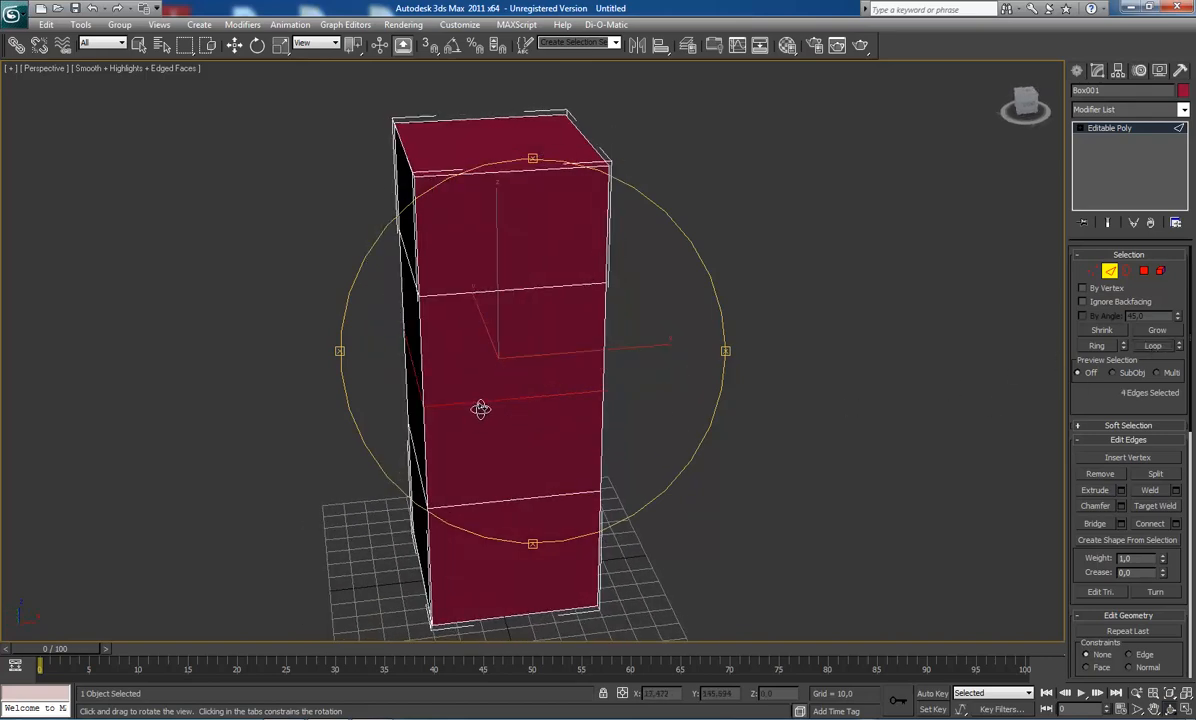
mouse_move(481, 408)
mouse_down()
mouse_move(473, 414)
mouse_move(470, 392)
mouse_move(574, 366)
mouse_move(467, 390)
mouse_move(483, 400)
mouse_move(468, 392)
mouse_up()
Step: Scale the mid-height edge loop inward to narrow the tower's middle into a waist
key(r)
key(ctrl+r)
key(e)
key(r)
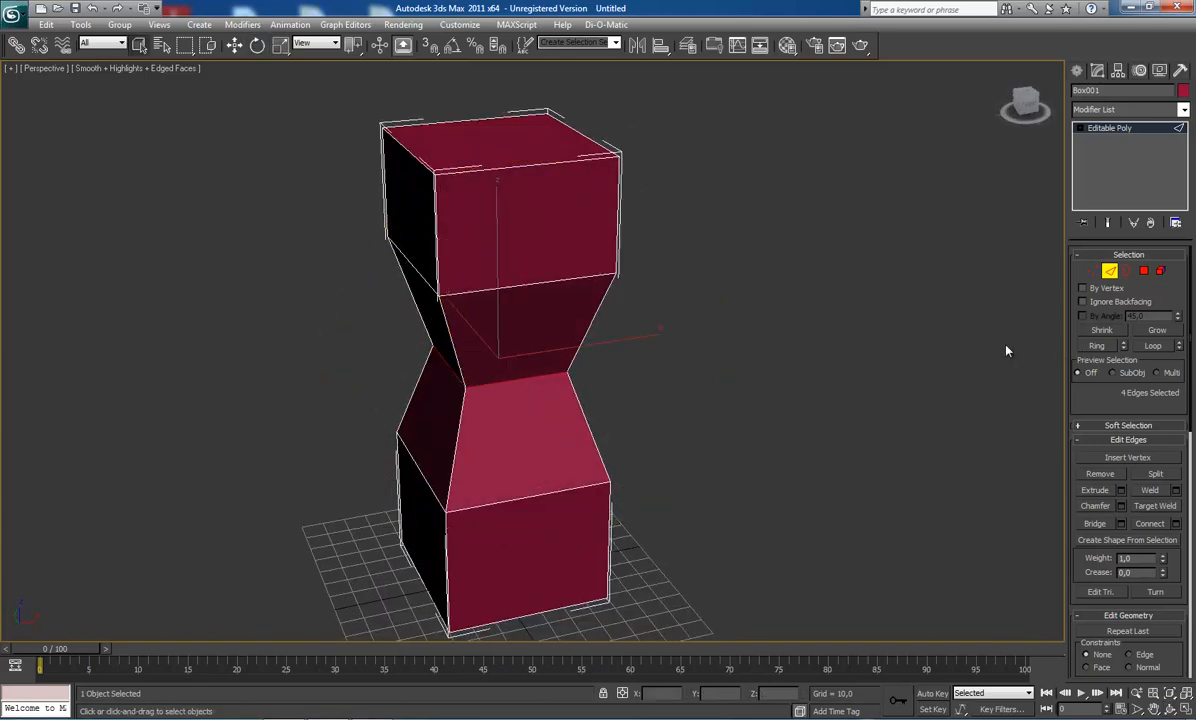
Step: Select the waist's front edge on its own and expand it to the loop around the waist
key(ctrl+r)
drag(646, 416, 519, 372)
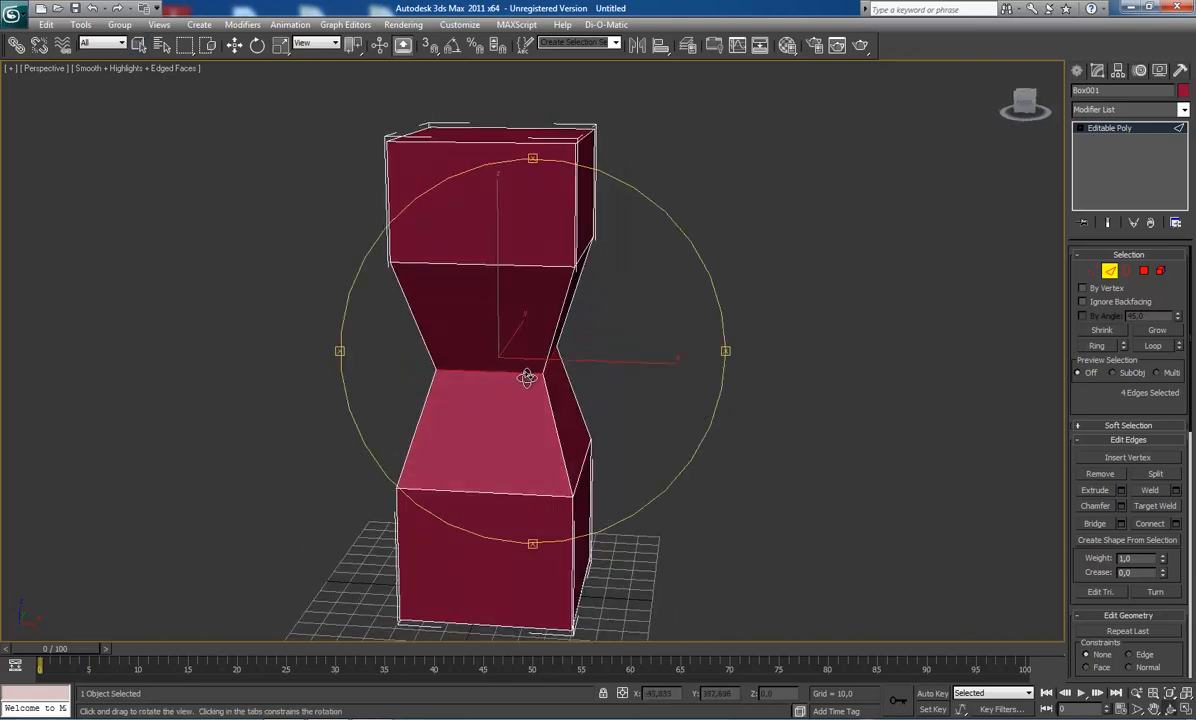
right_click(519, 372)
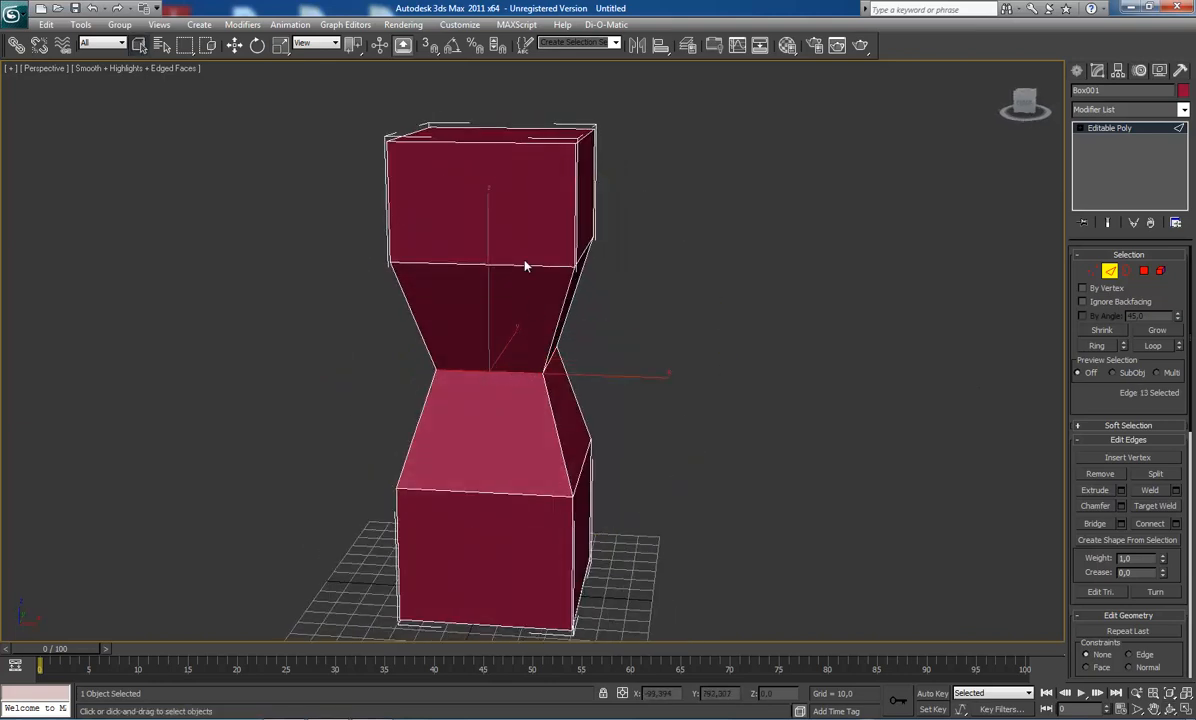
click(509, 140)
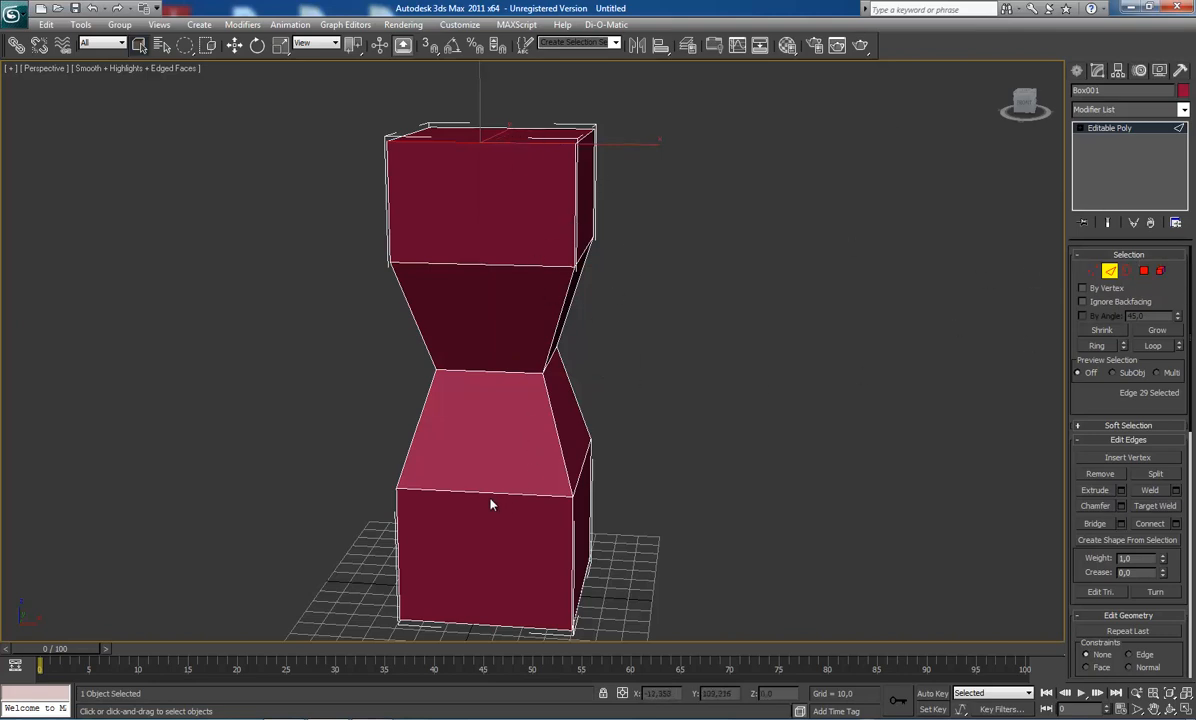
middle_drag(490, 504, 501, 513)
click(509, 387)
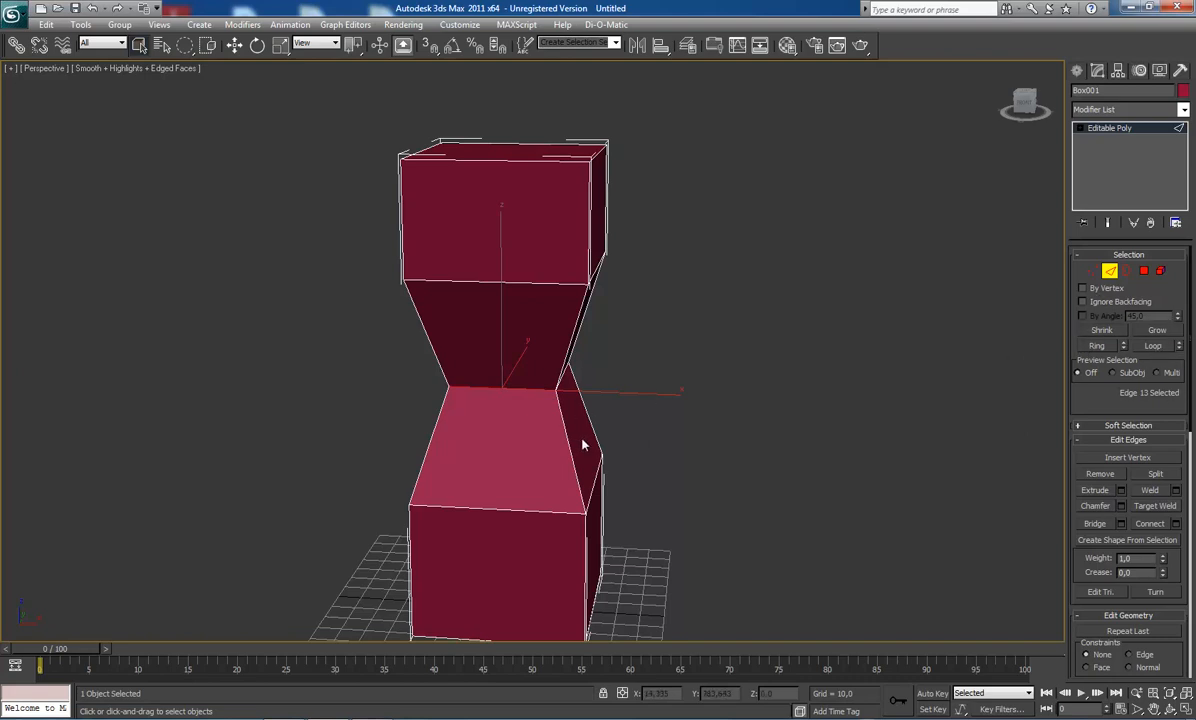
click(1153, 346)
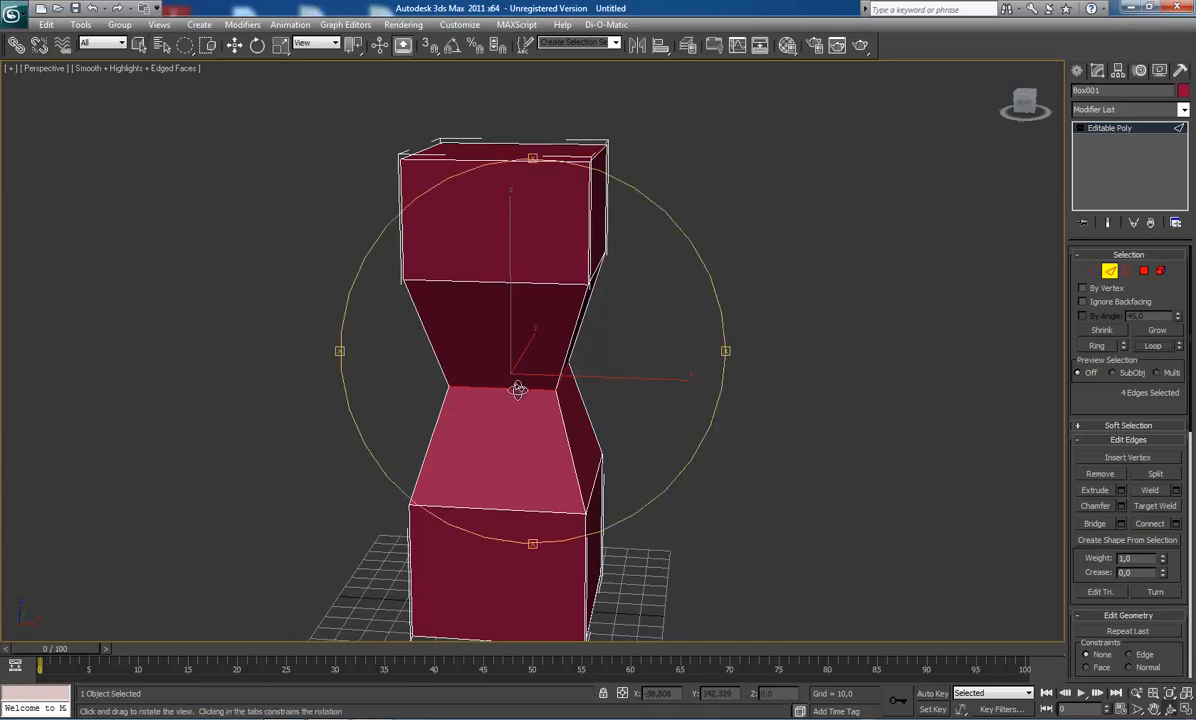
Step: Reselect only the waist's front edge and expand it to its parallel edge ring
alt+middle_drag(520, 390, 483, 383)
drag(634, 364, 507, 390)
right_click(507, 390)
click(526, 388)
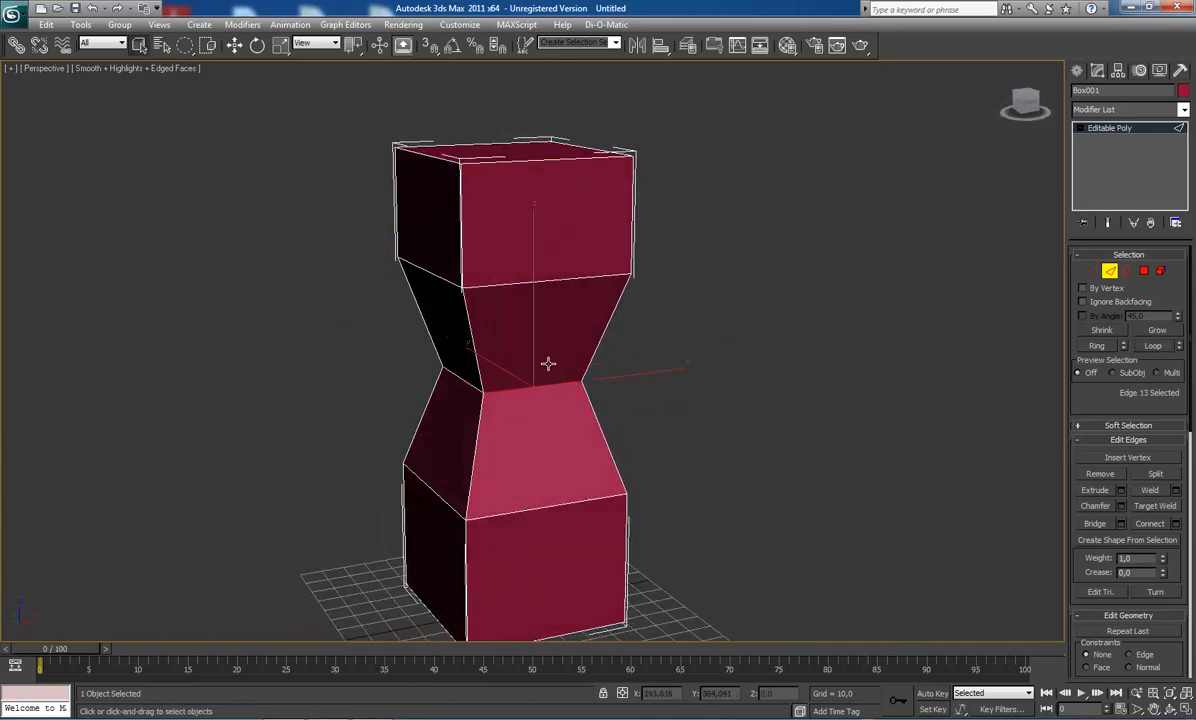
click(1099, 346)
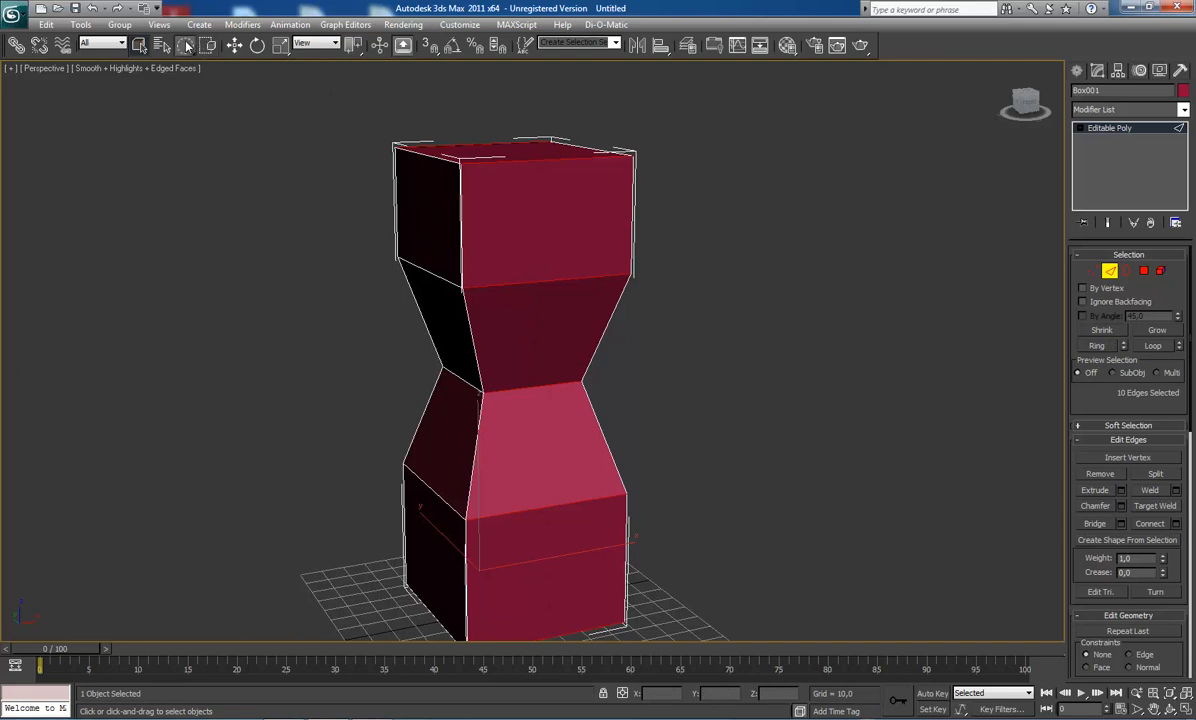
Step: Clear the edge ring selection and select the waist's front edge again
mouse_move(186, 47)
mouse_down()
mouse_move(191, 115)
mouse_move(188, 68)
mouse_up()
alt+middle_drag(760, 259, 540, 255)
drag(510, 128, 511, 615)
alt+middle_drag(587, 292, 547, 339)
click(684, 377)
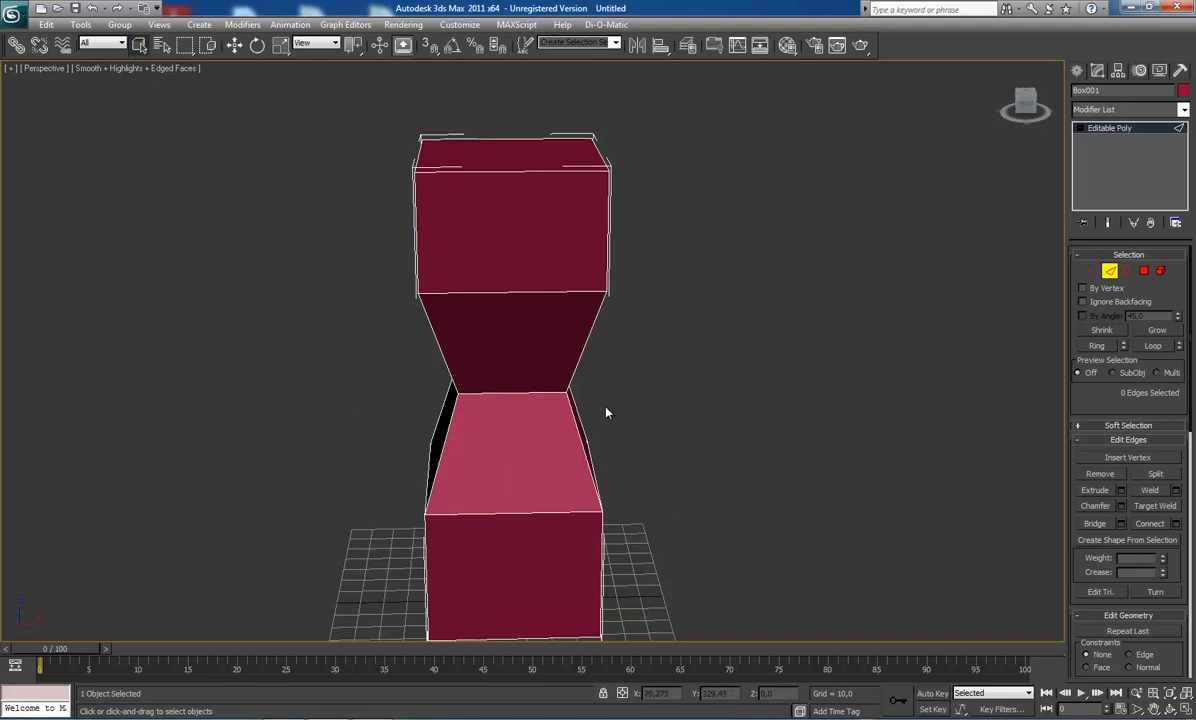
middle_drag(665, 330, 711, 285)
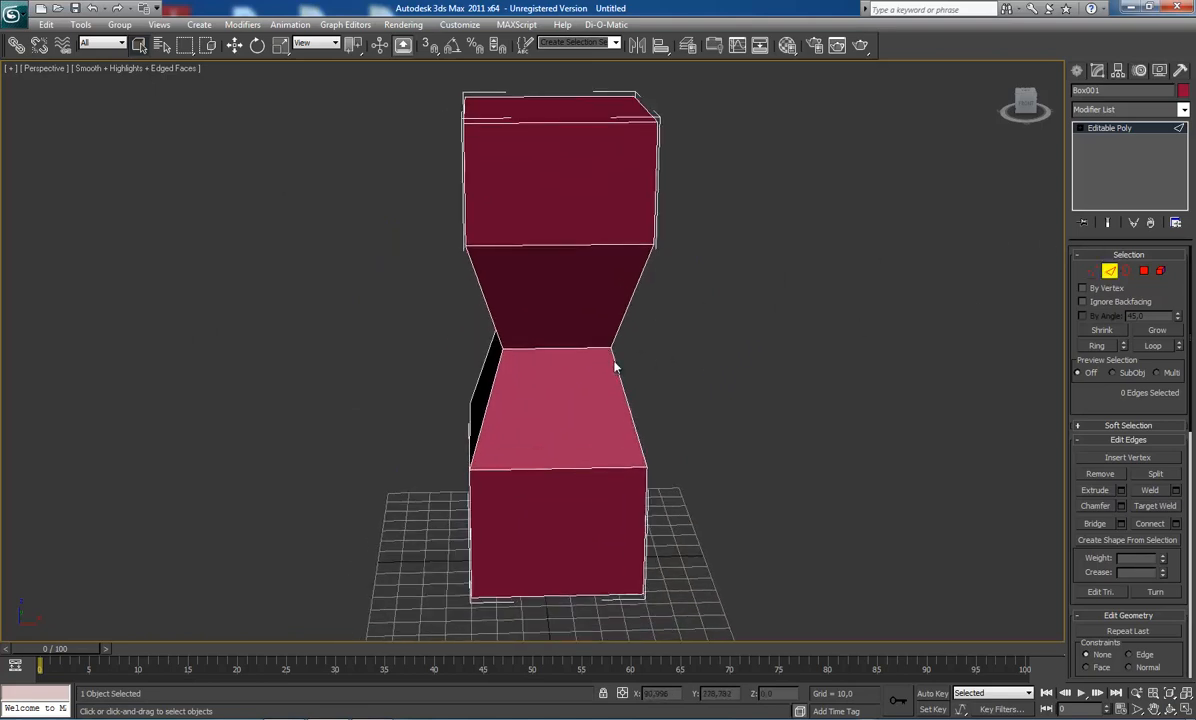
click(562, 348)
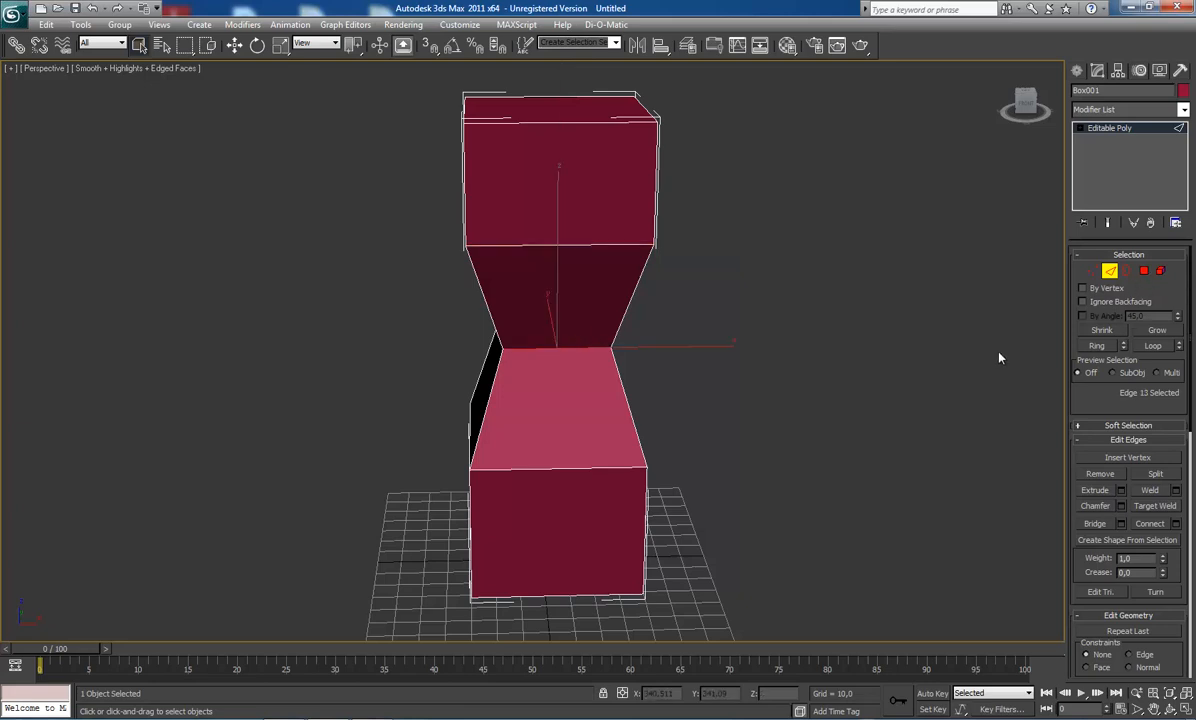
middle_drag(822, 363, 728, 410)
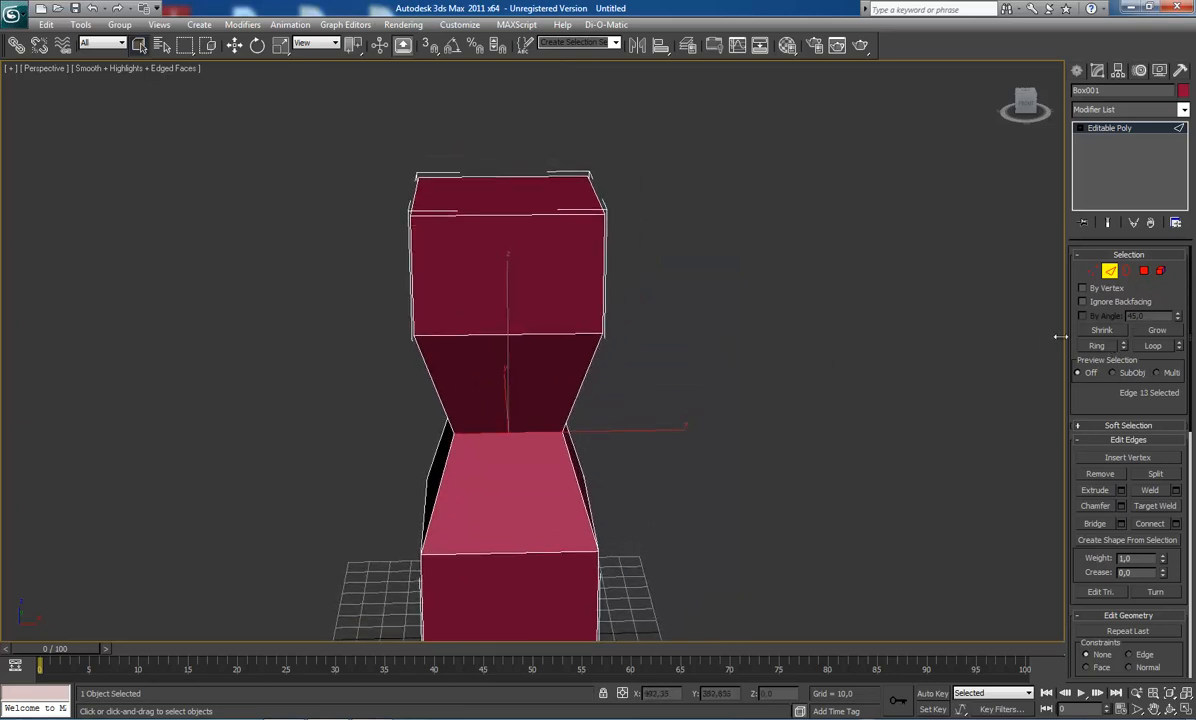
Step: Switch to polygon editing and grow the top polygon's selection repeatedly down the whole tower
click(1144, 271)
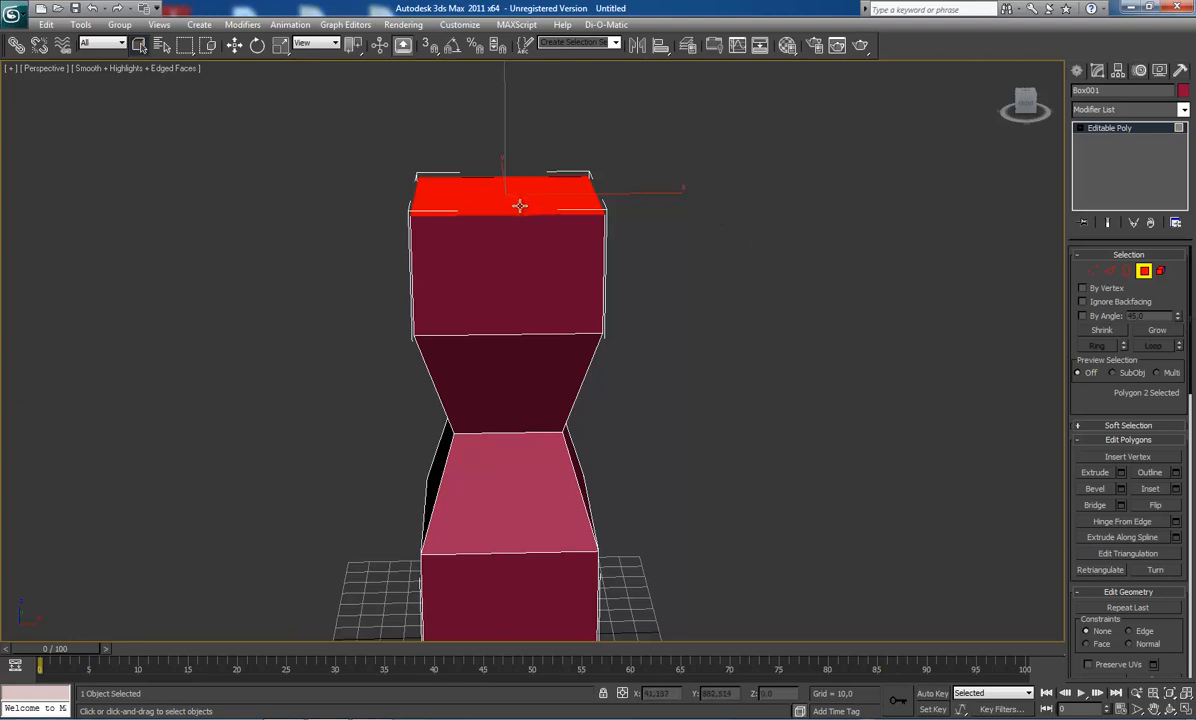
click(1157, 331)
key(ctrl+r)
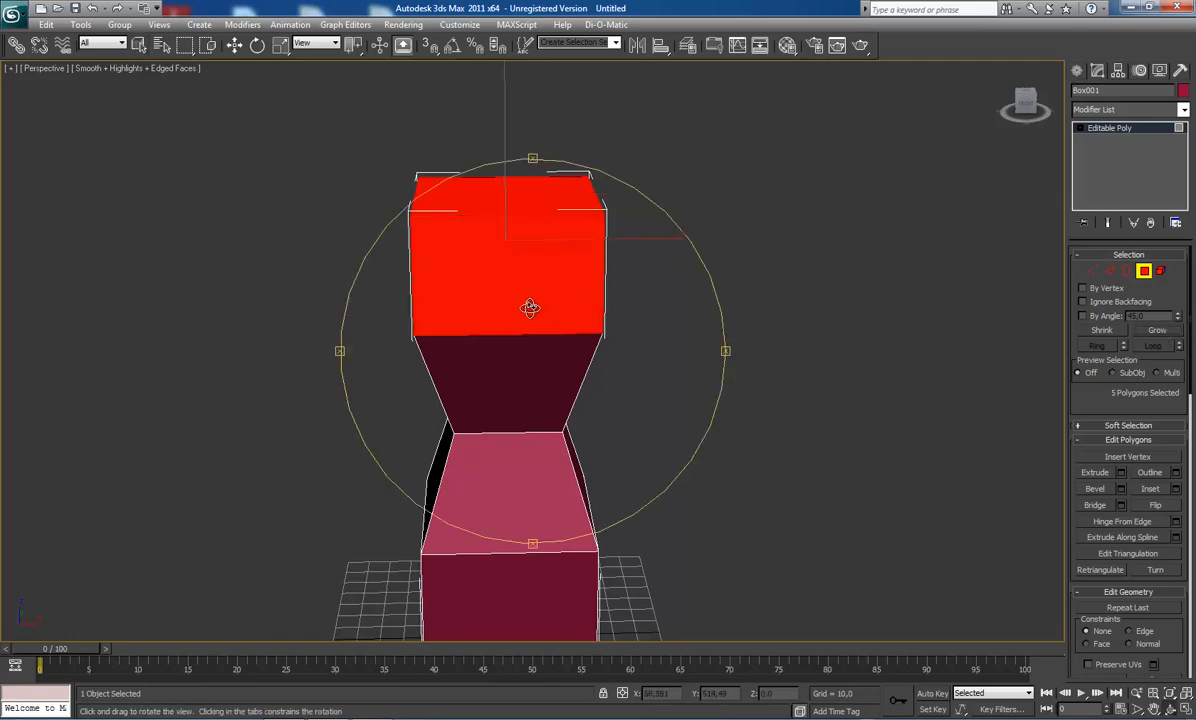
drag(529, 310, 372, 312)
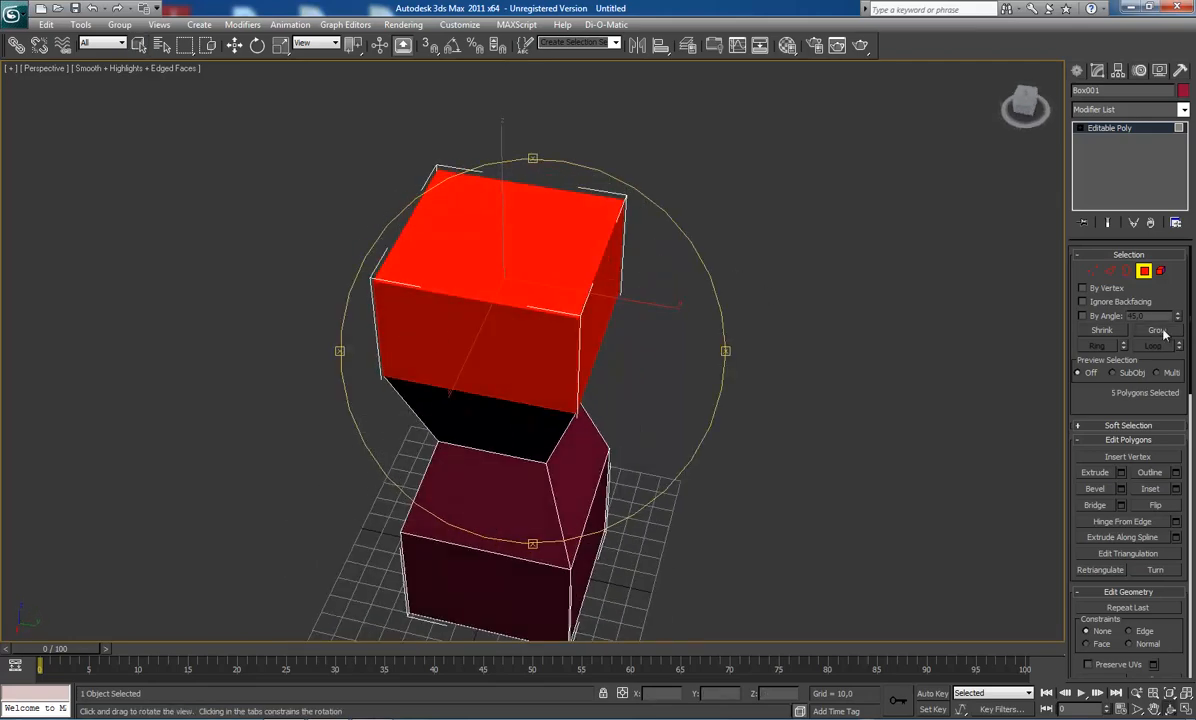
click(1160, 331)
click(1160, 331)
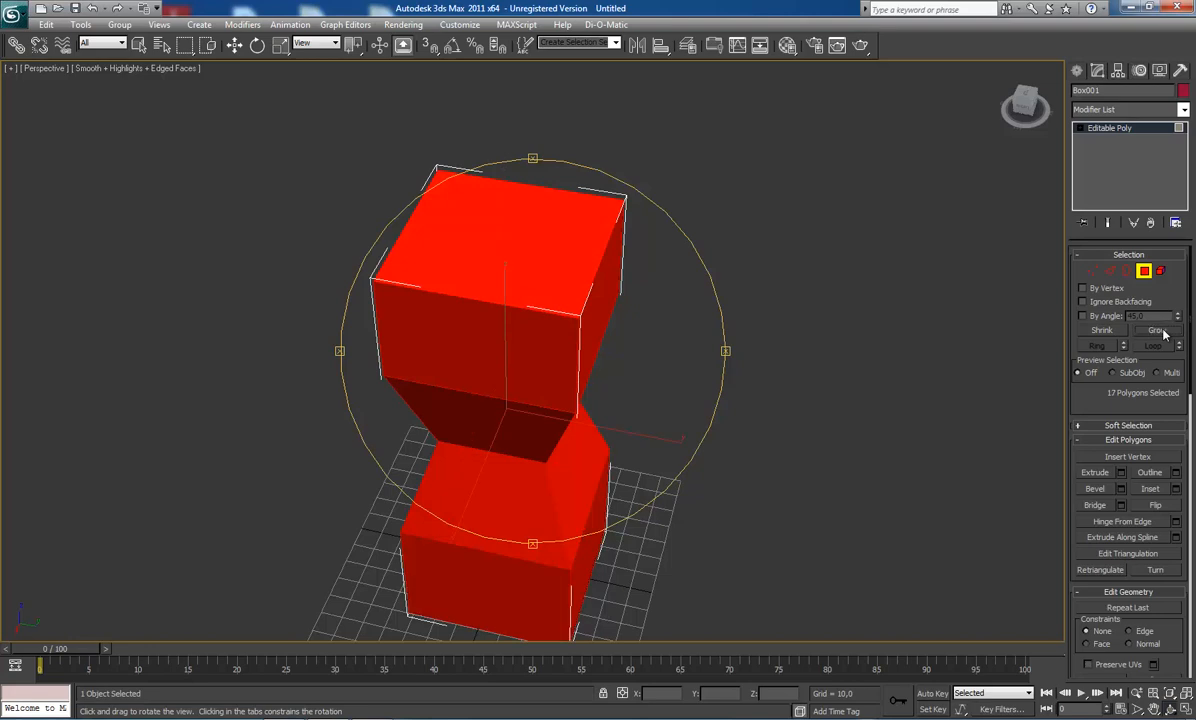
Step: Shrink the grown polygon selection and reselect only the tower's top polygon
click(1104, 331)
click(490, 256)
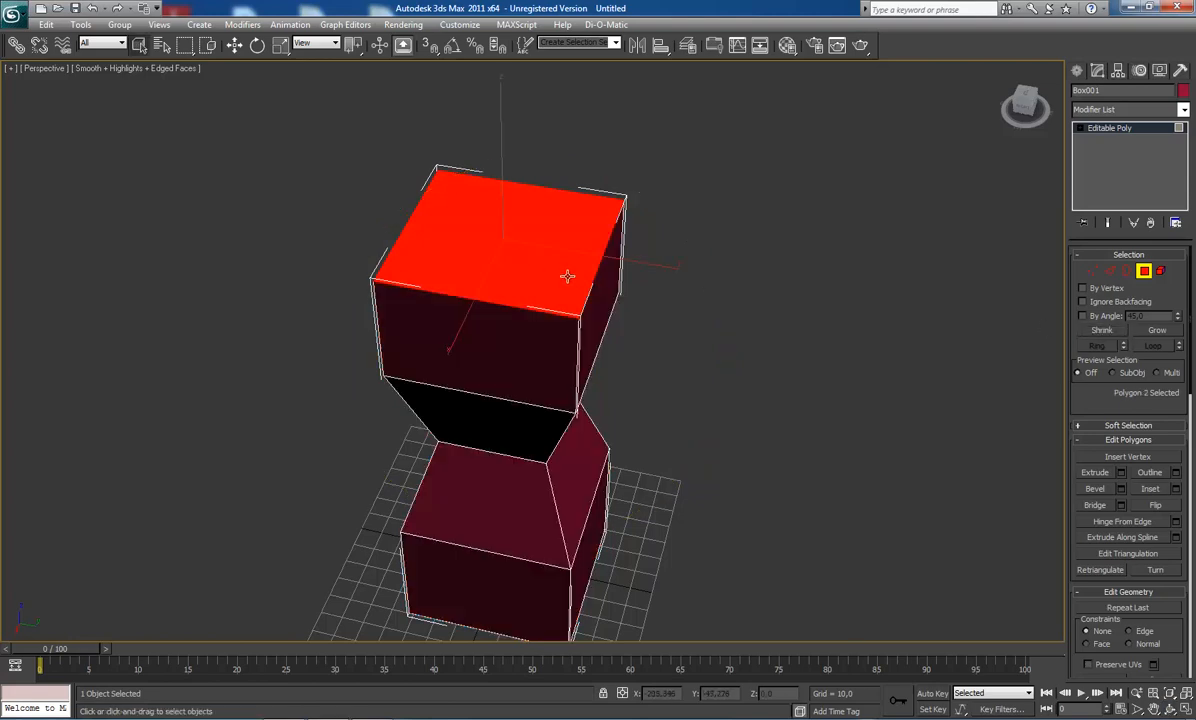
click(1118, 334)
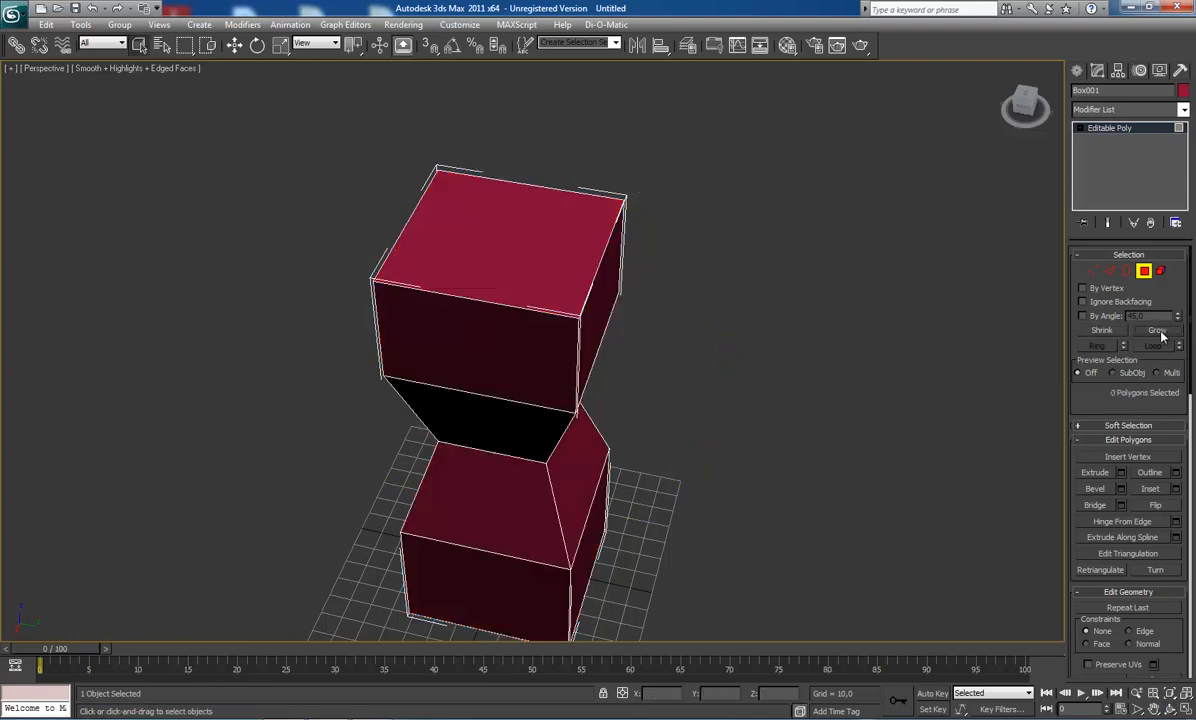
click(489, 280)
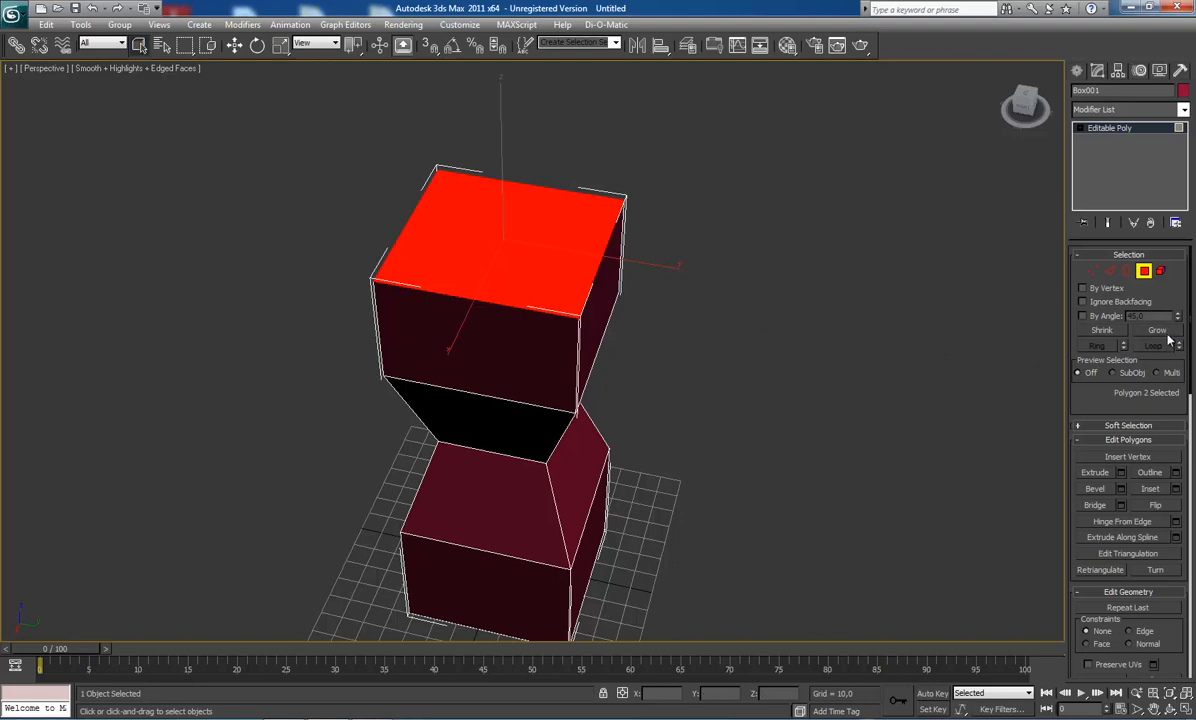
Step: Grow the top polygon's selection down to the waist, shrink it back to the top polygon, and clear the selection
key(ctrl+Page_Up)
click(1104, 334)
key(ctrl+Page_Up)
key(ctrl+Page_Up)
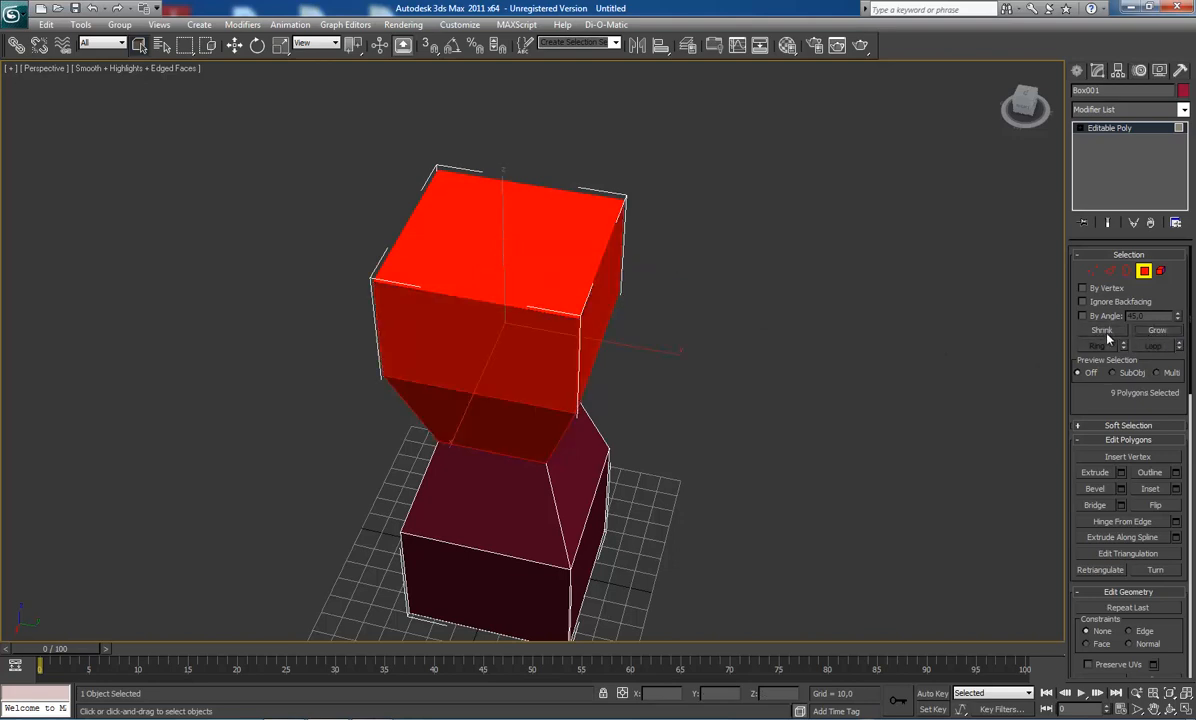
click(1104, 334)
click(1104, 334)
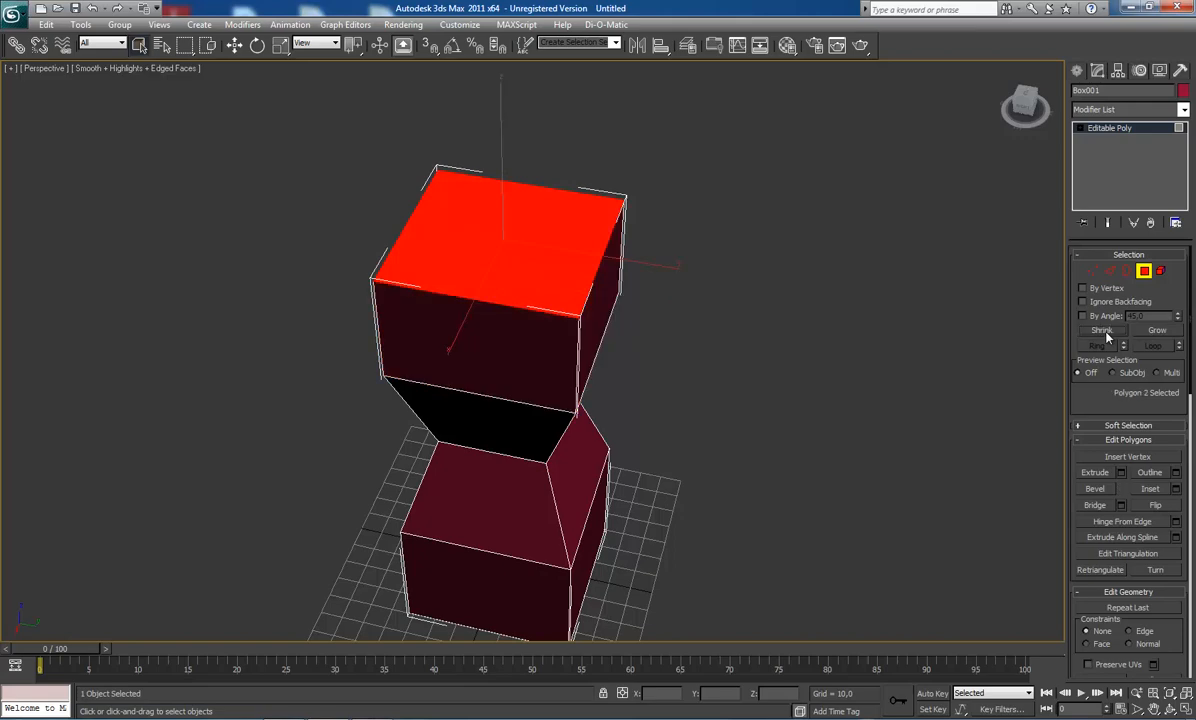
click(739, 315)
Step: Examine the waisted tower from several angles, ending with a straight-on view of its front
key(ctrl+r)
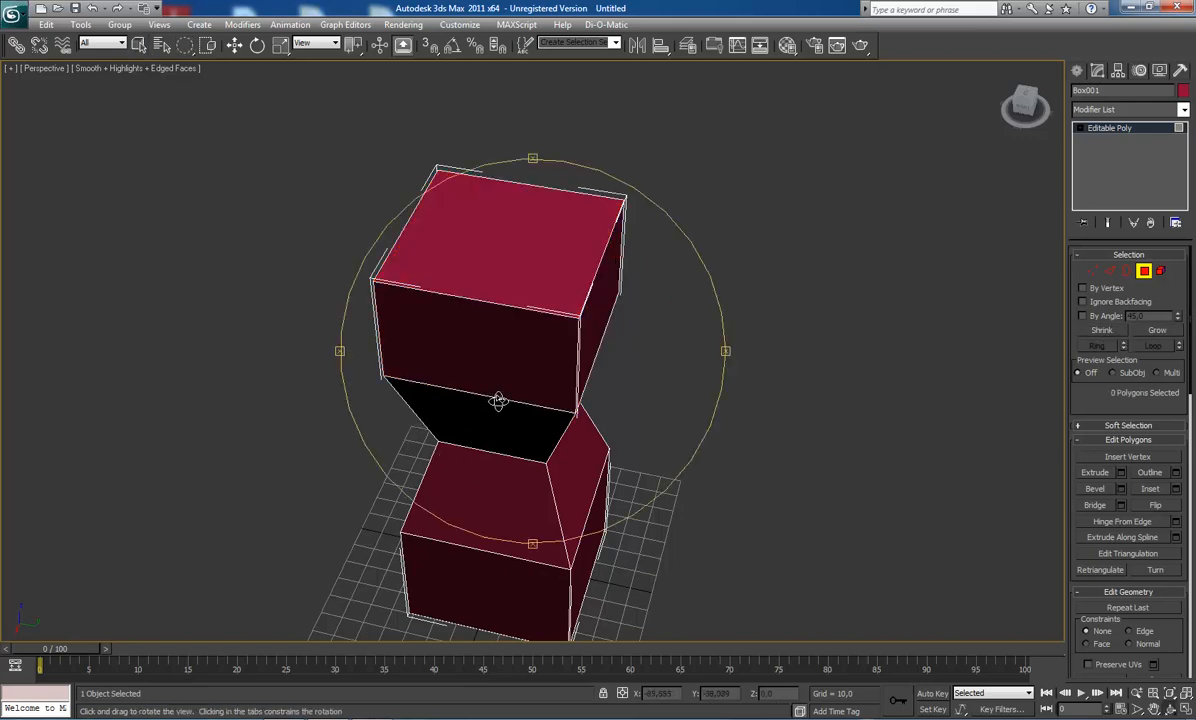
drag(498, 402, 622, 371)
middle_drag(576, 465, 634, 365)
drag(634, 364, 531, 387)
middle_drag(494, 355, 492, 447)
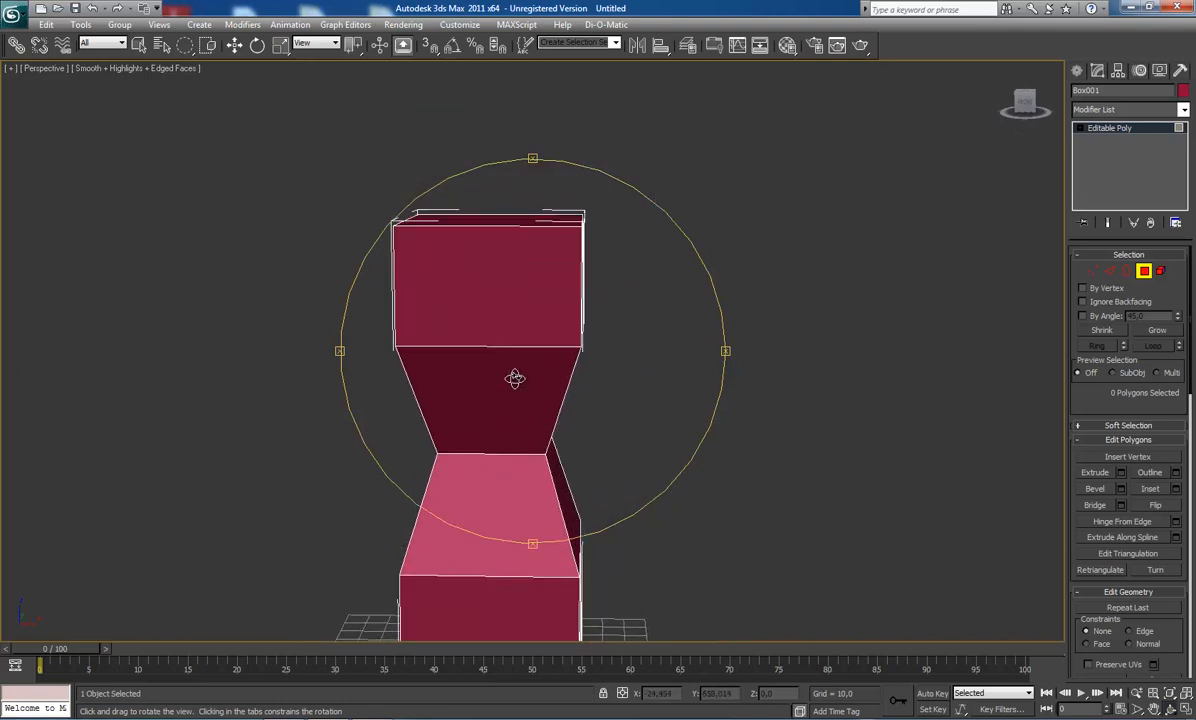
middle_drag(514, 378, 542, 425)
drag(529, 439, 536, 454)
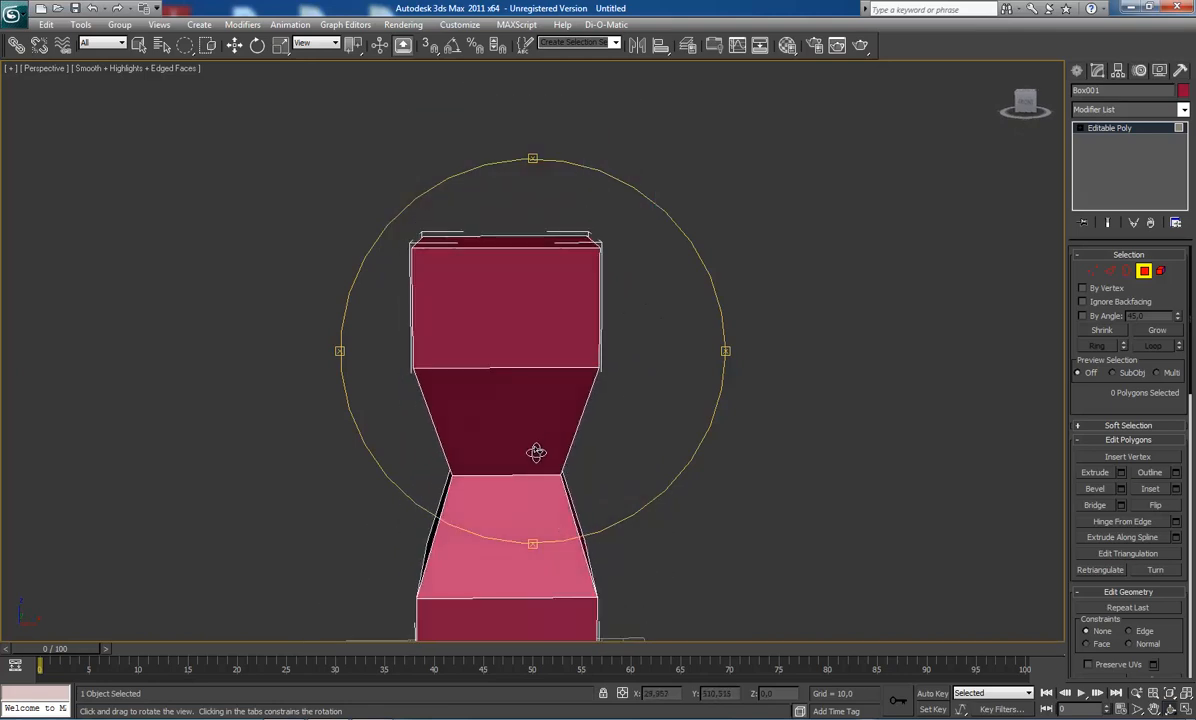
middle_drag(537, 484, 529, 432)
drag(516, 425, 516, 419)
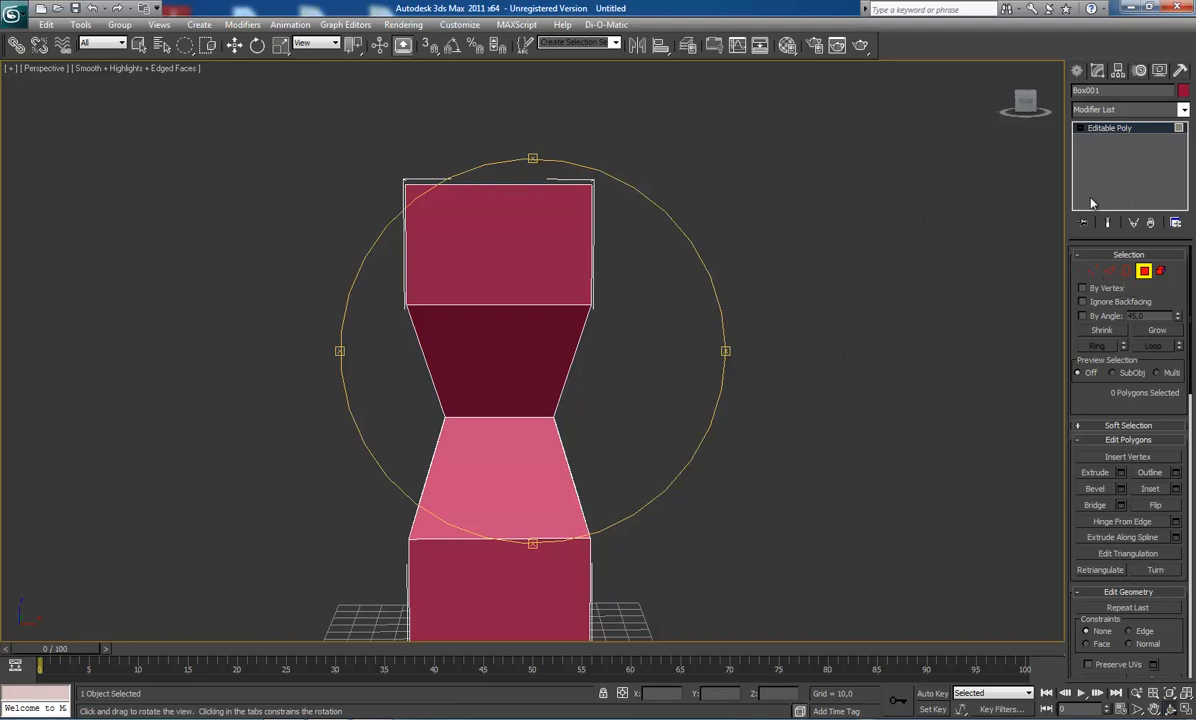
Step: Switch the Editable Poly from polygon through vertex to element editing
click(1094, 271)
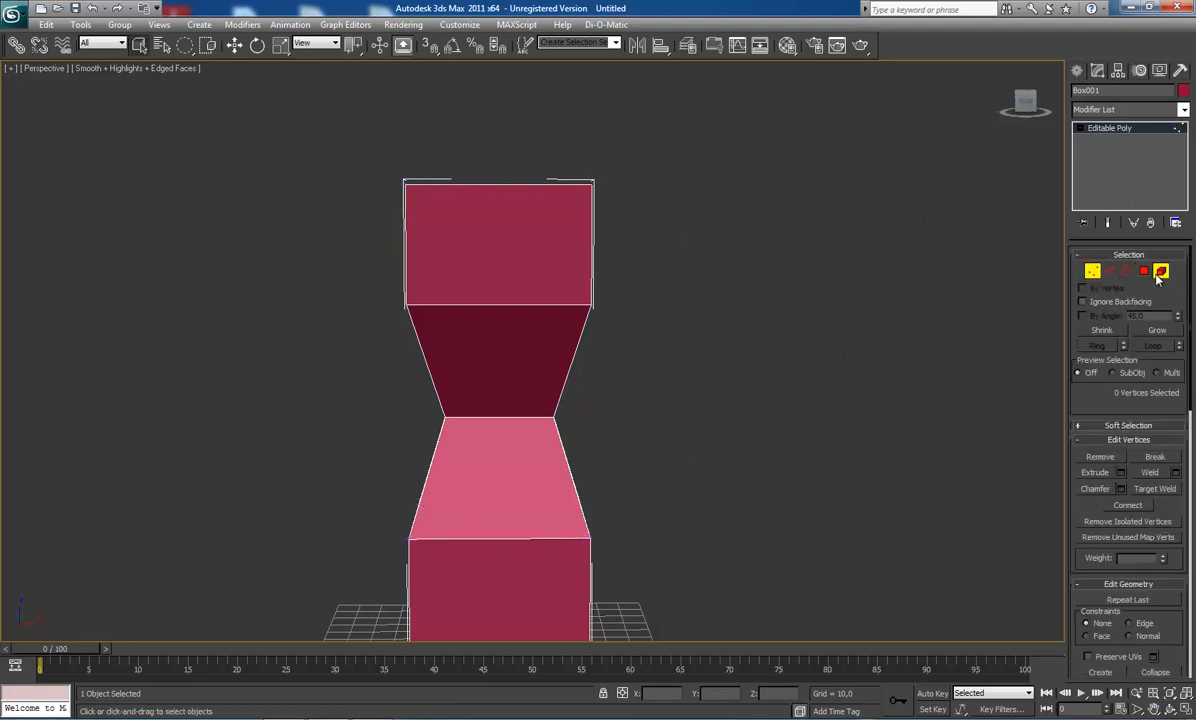
click(1160, 271)
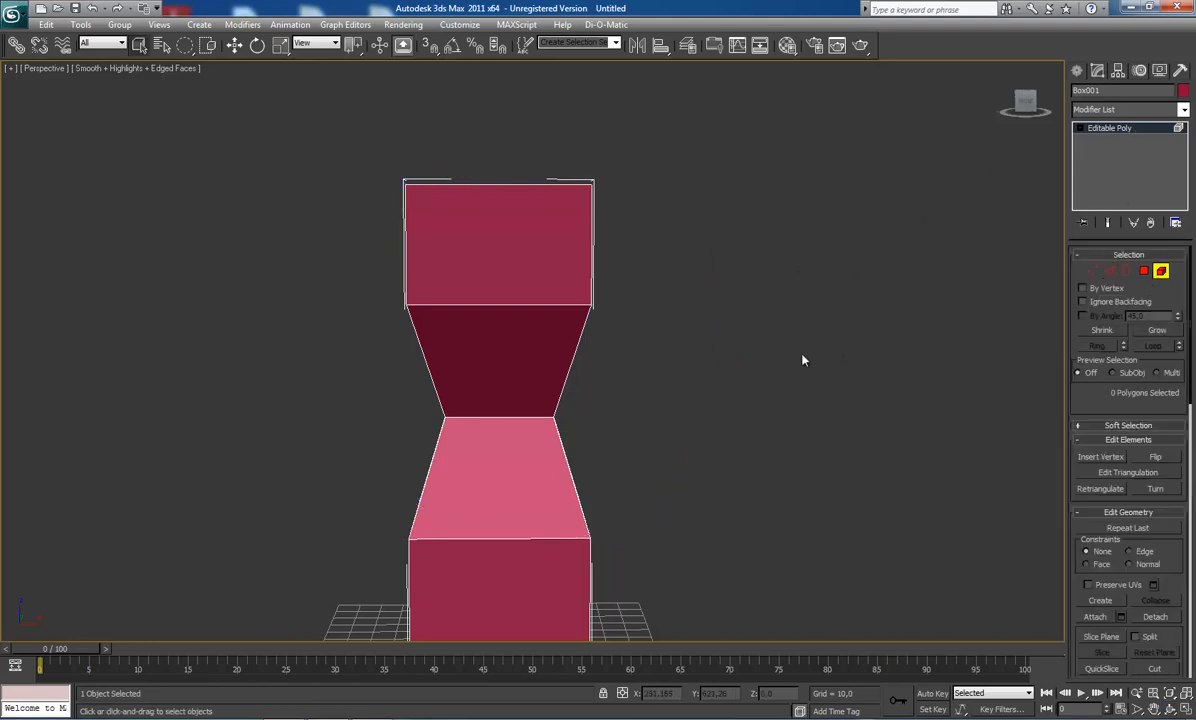
middle_drag(570, 355, 566, 357)
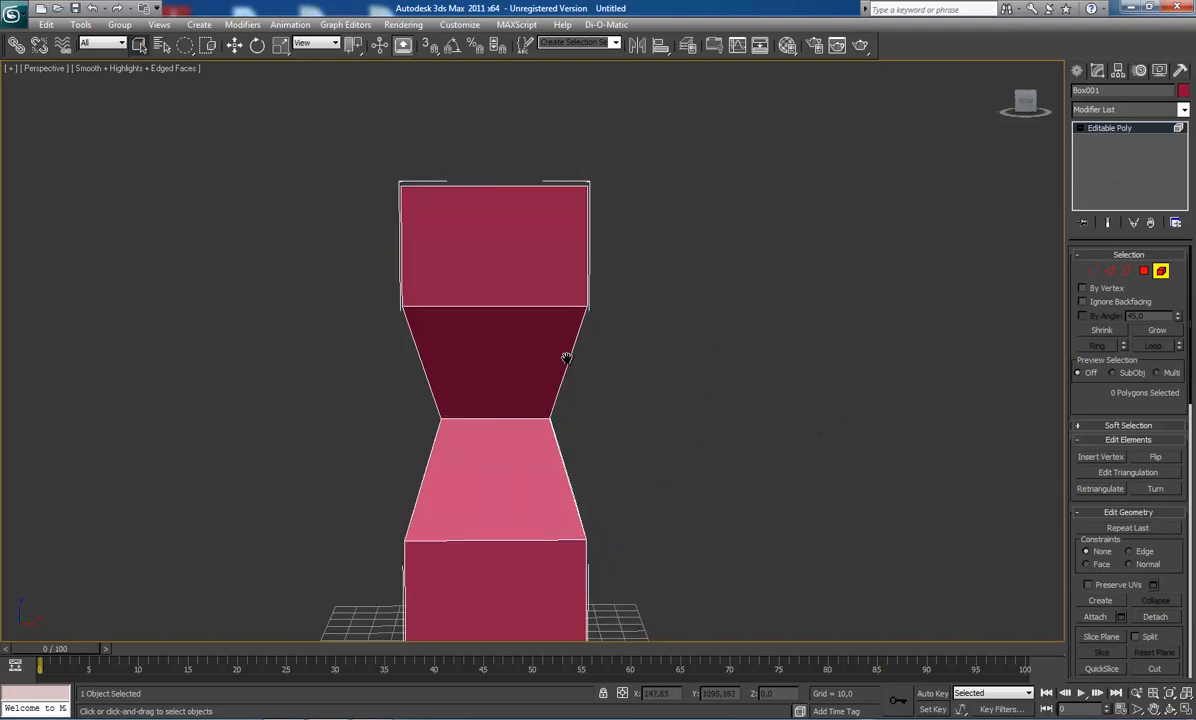
middle_drag(567, 358, 593, 355)
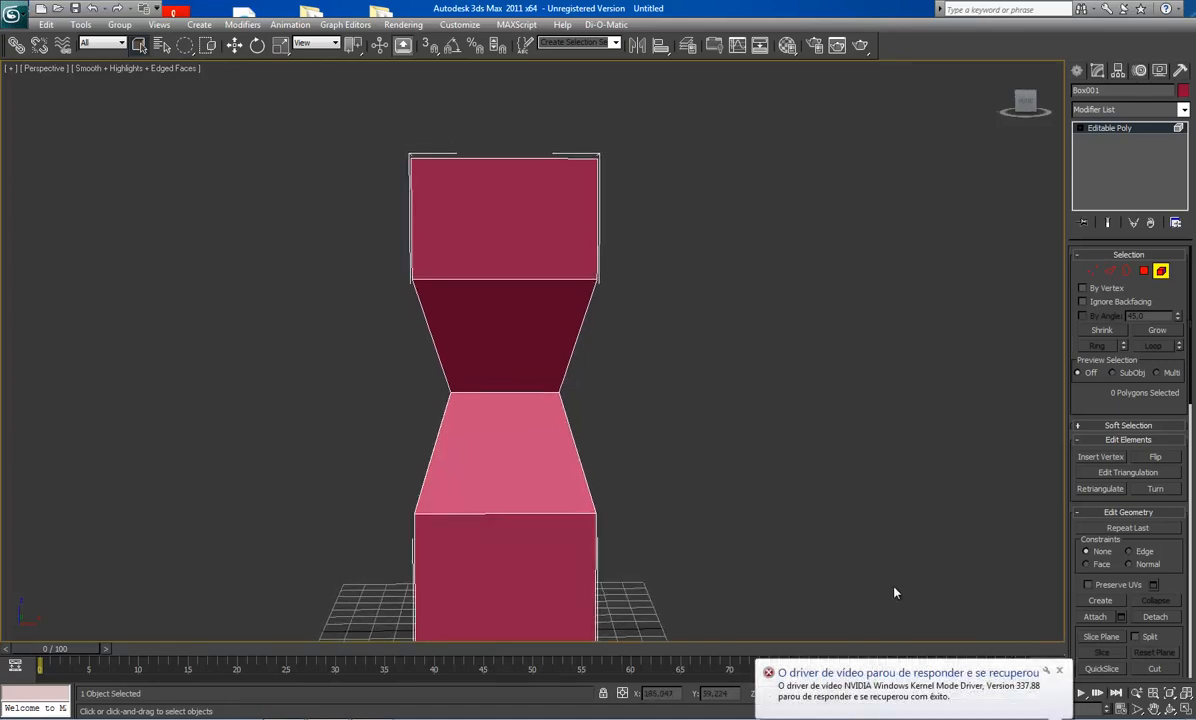
middle_drag(815, 525, 829, 503)
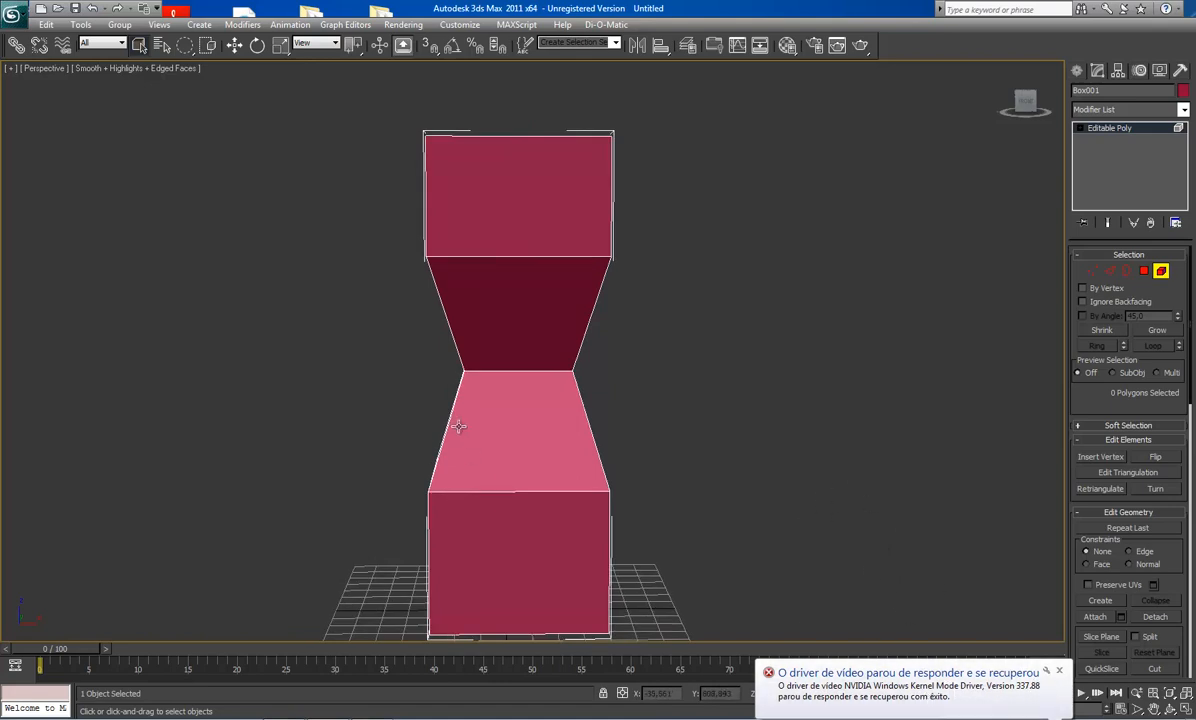
Step: Switch to polygon editing and select all polygons of the tower above its waist with a rectangular selection region
mouse_move(463, 432)
middle_down()
mouse_move(458, 416)
mouse_move(463, 449)
middle_up()
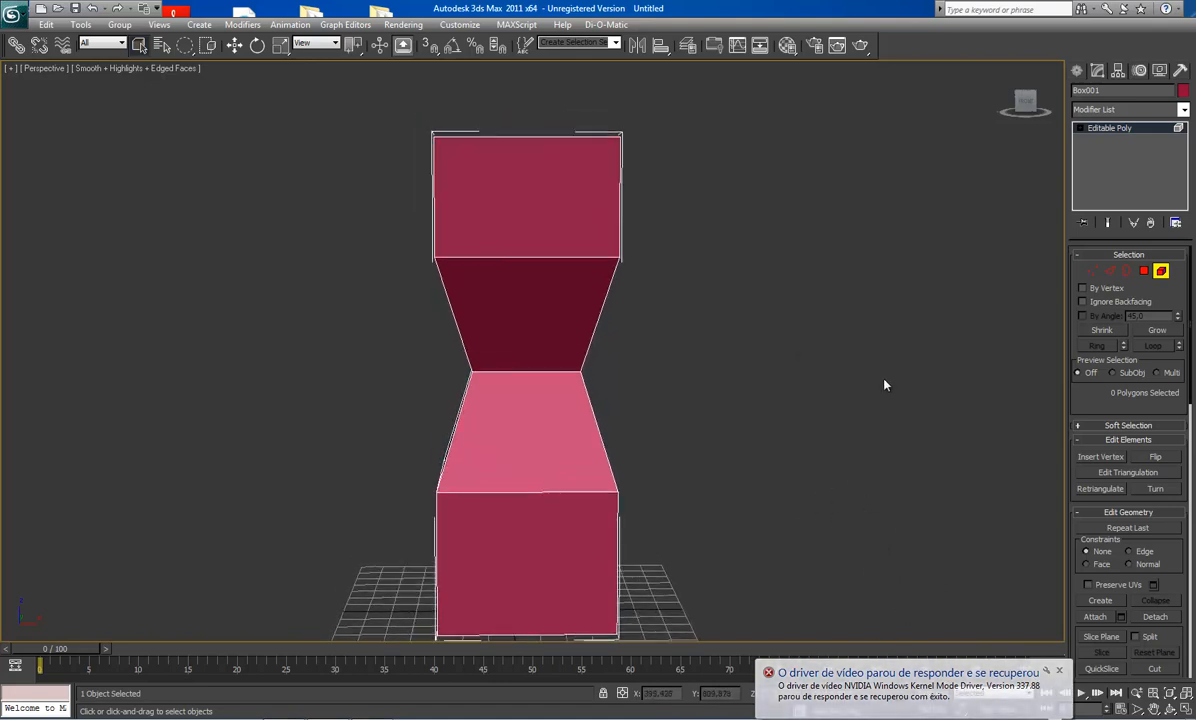
middle_drag(826, 374, 827, 389)
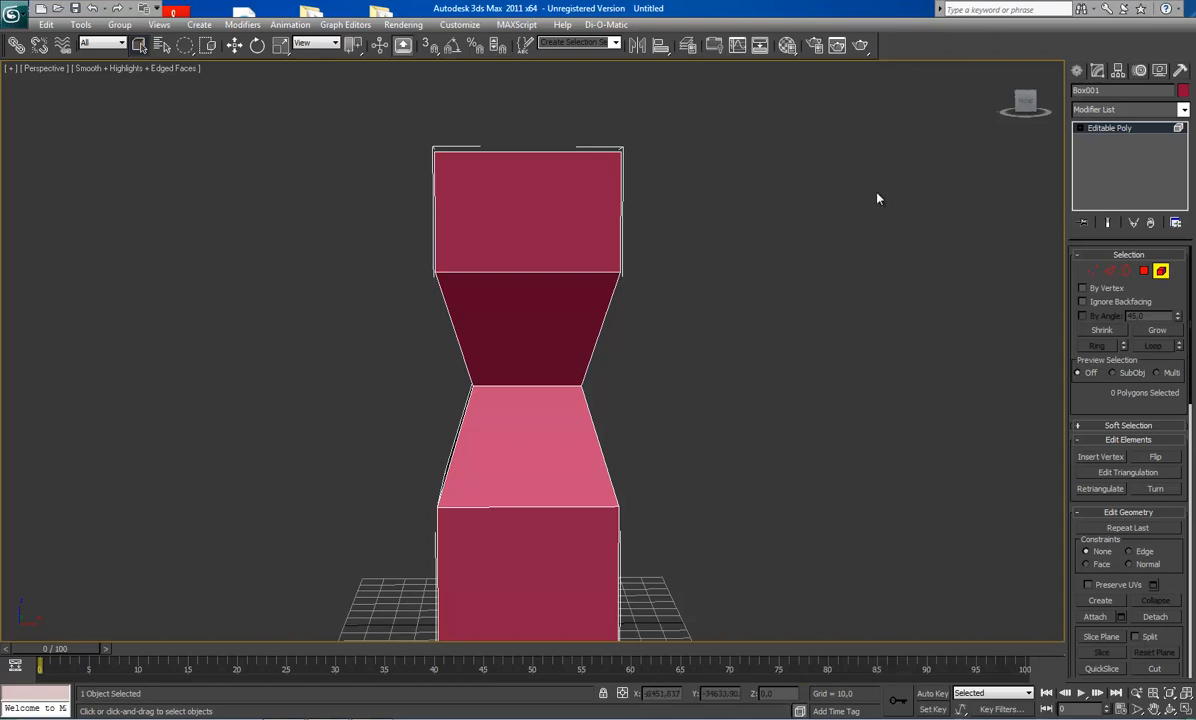
middle_drag(718, 255, 721, 307)
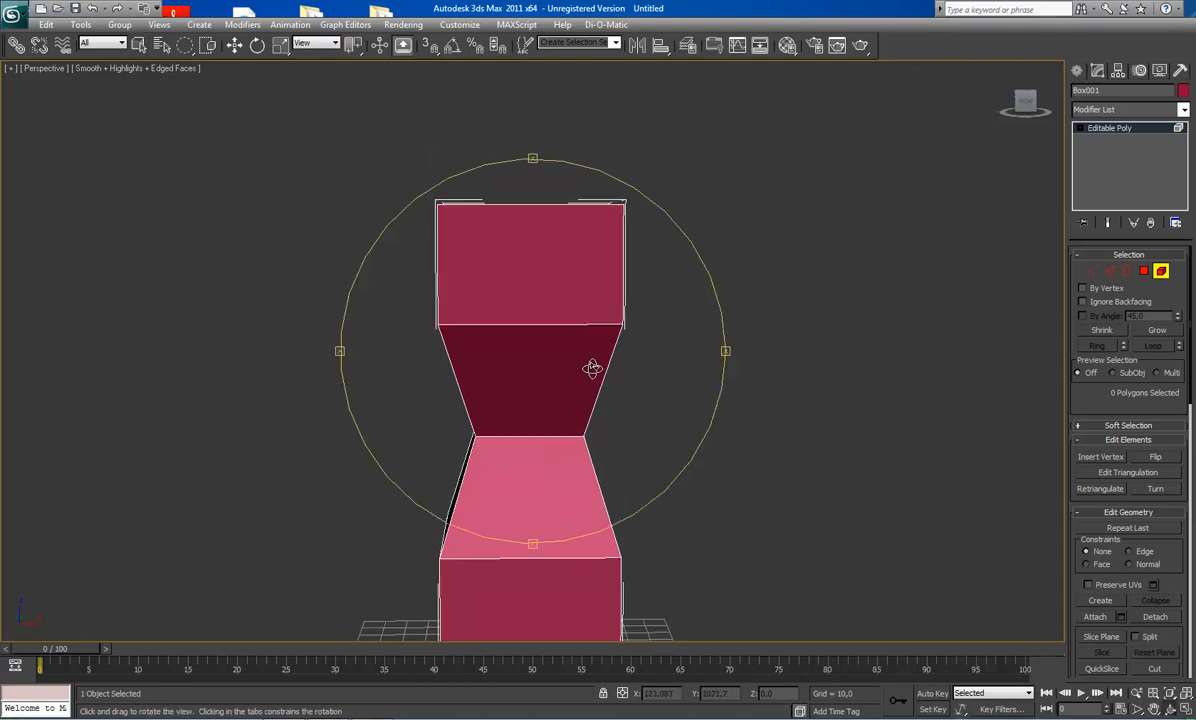
alt+middle_drag(593, 368, 500, 330)
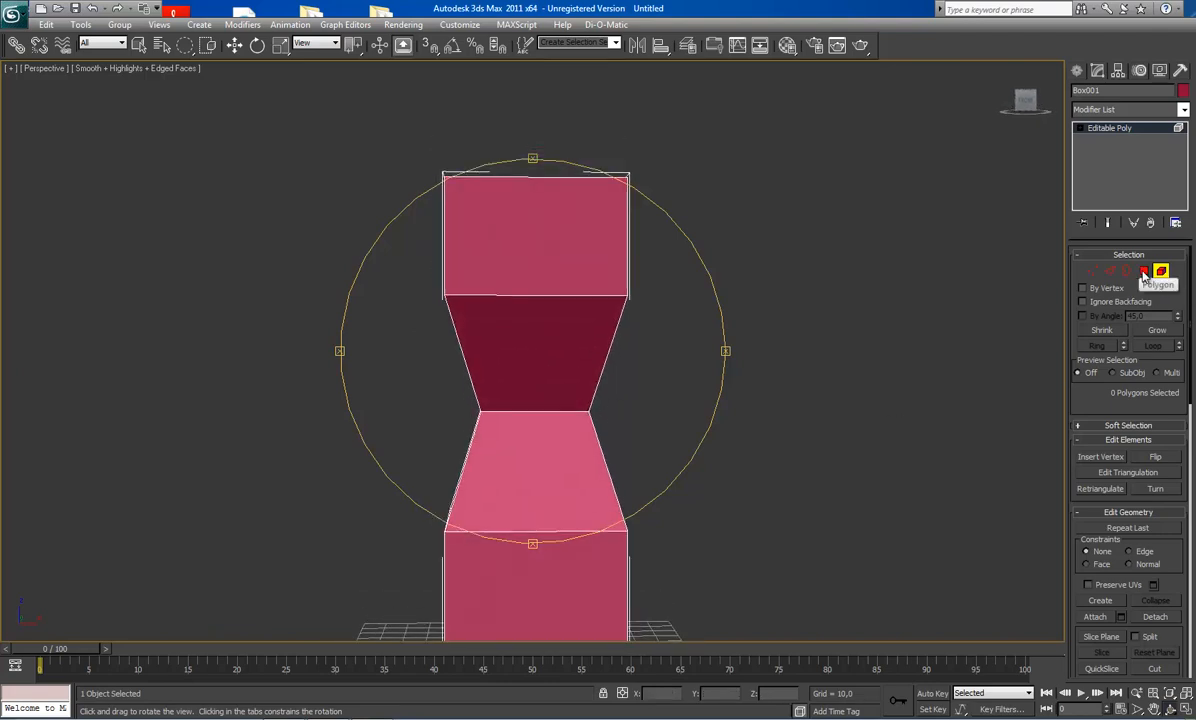
click(1145, 271)
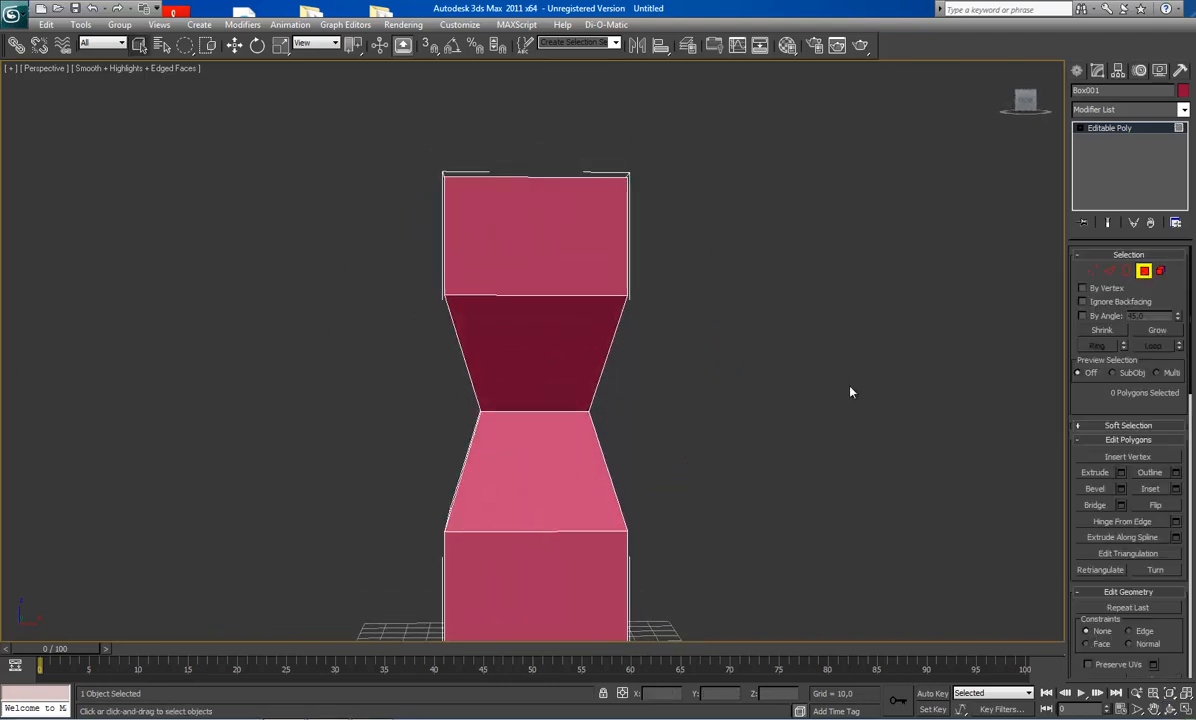
middle_drag(667, 351, 676, 379)
drag(312, 104, 660, 329)
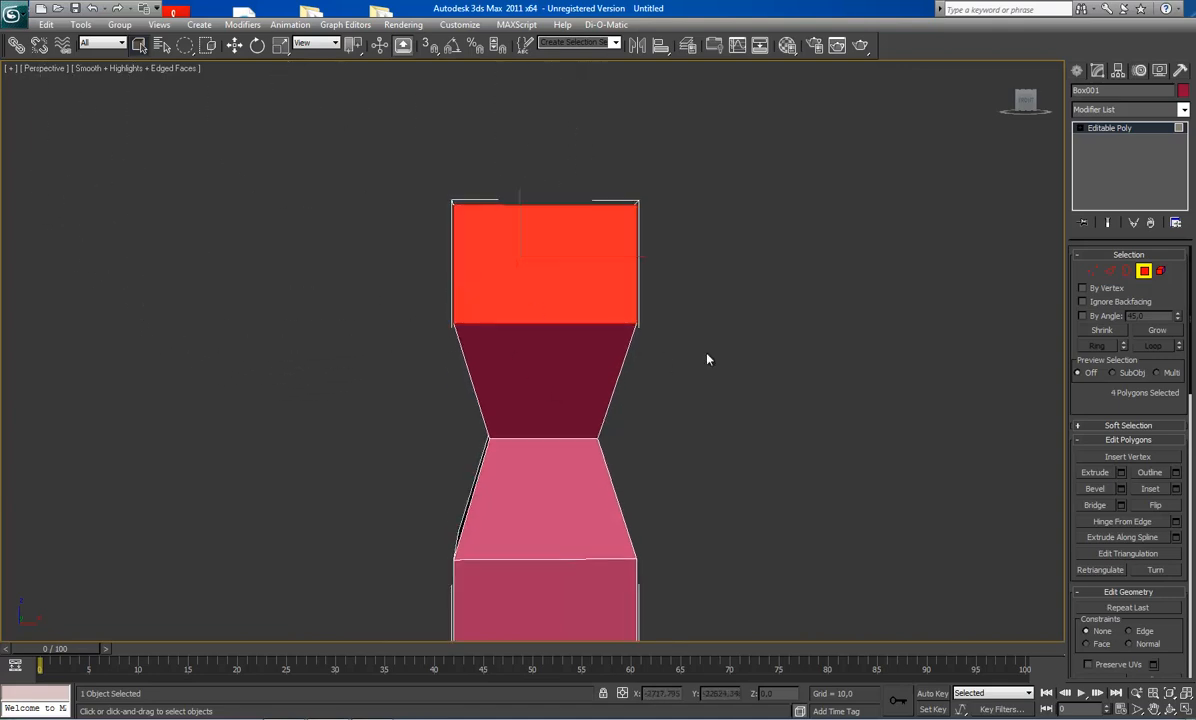
mouse_move(186, 45)
mouse_down()
mouse_move(180, 131)
mouse_move(178, 66)
mouse_up()
drag(431, 255, 651, 402)
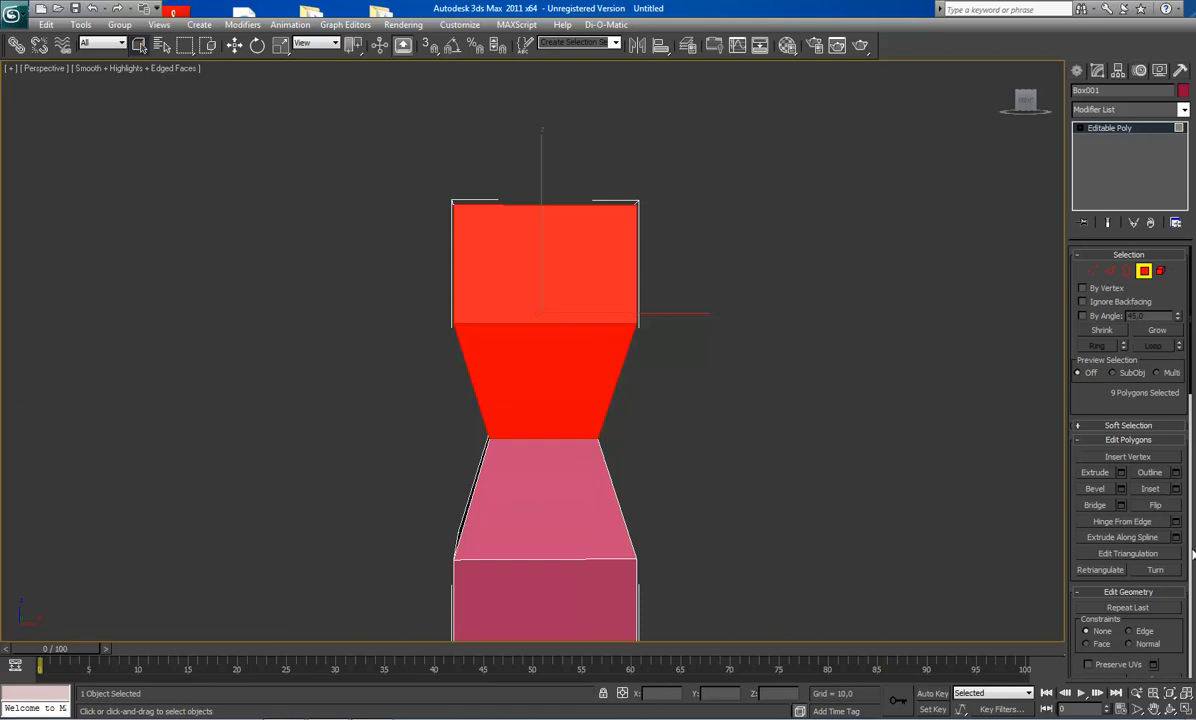
Step: Detach the selected upper polygons as a separate object, without detaching them to an element or as a clone
scroll(1193, 555, down, 5)
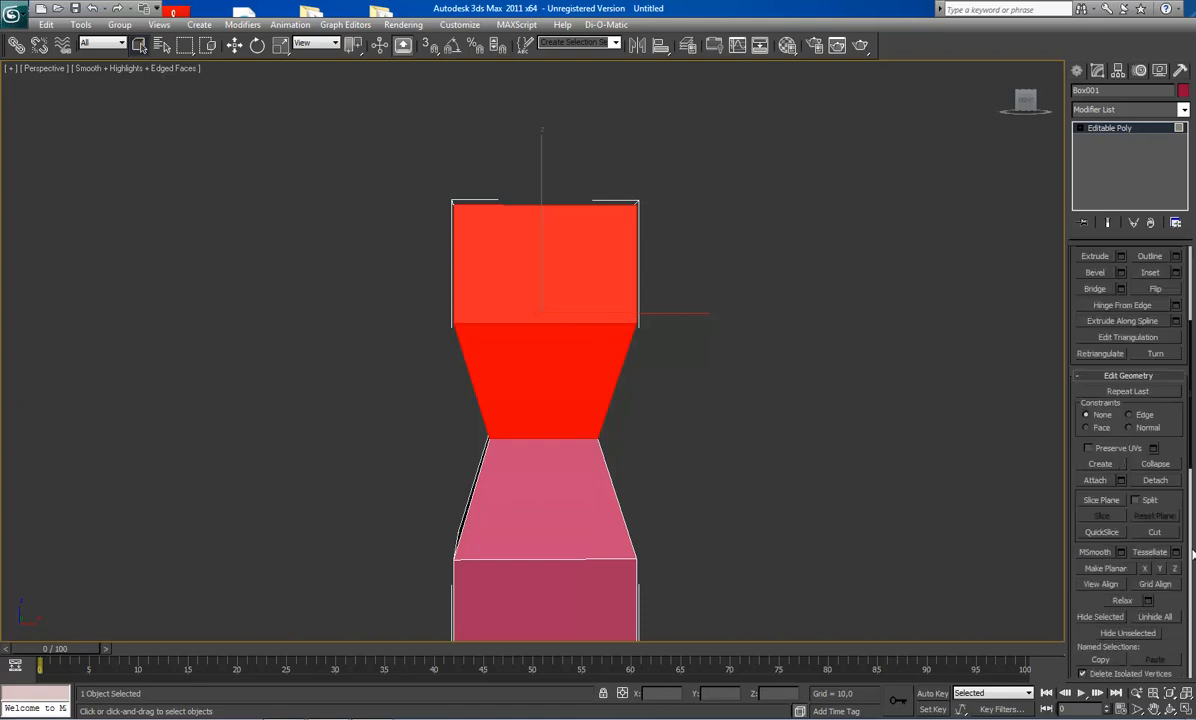
click(1155, 480)
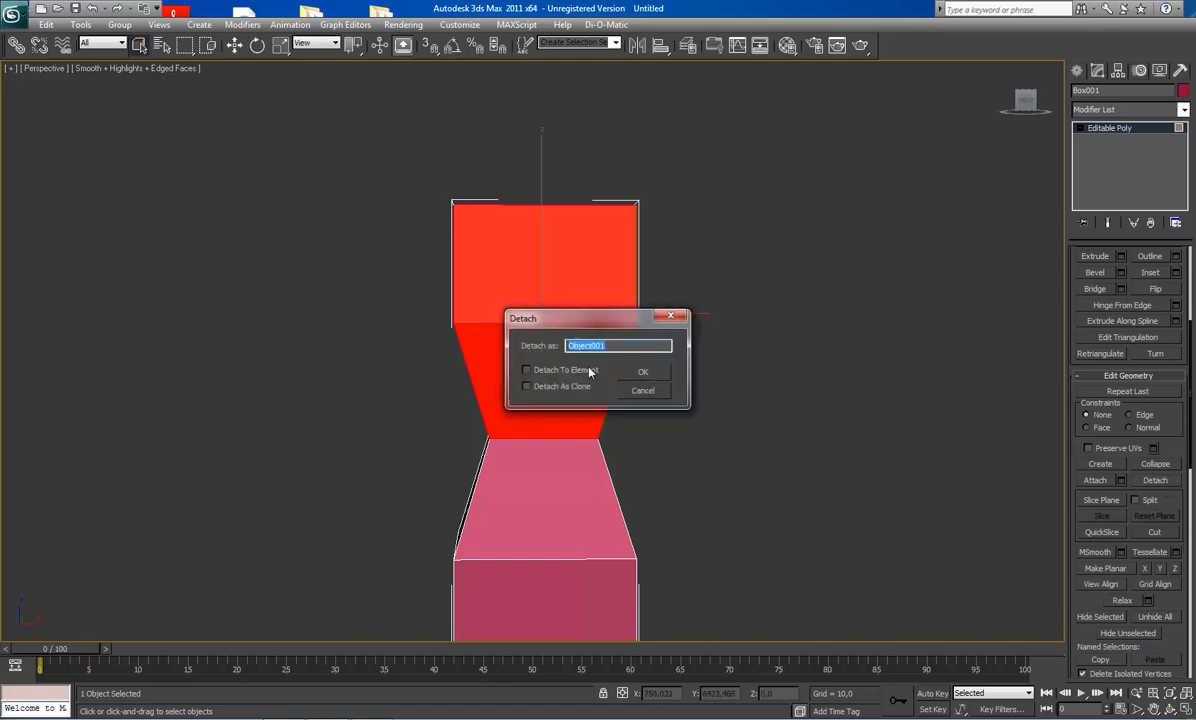
drag(570, 318, 825, 272)
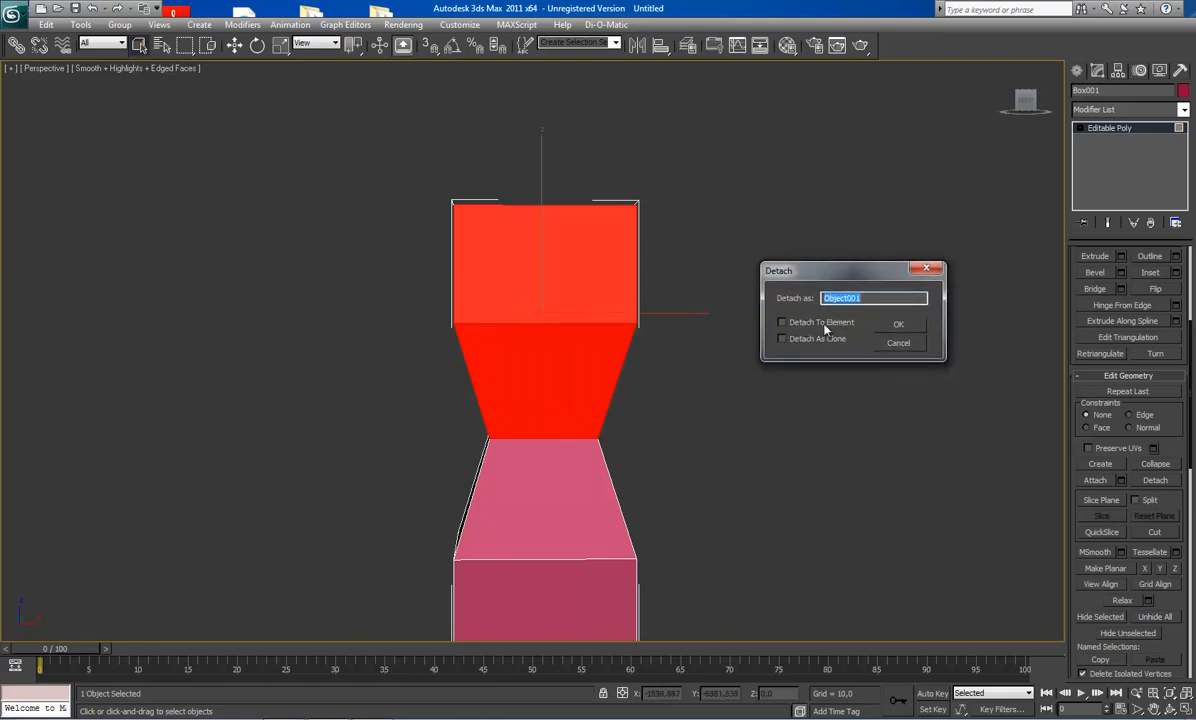
click(898, 328)
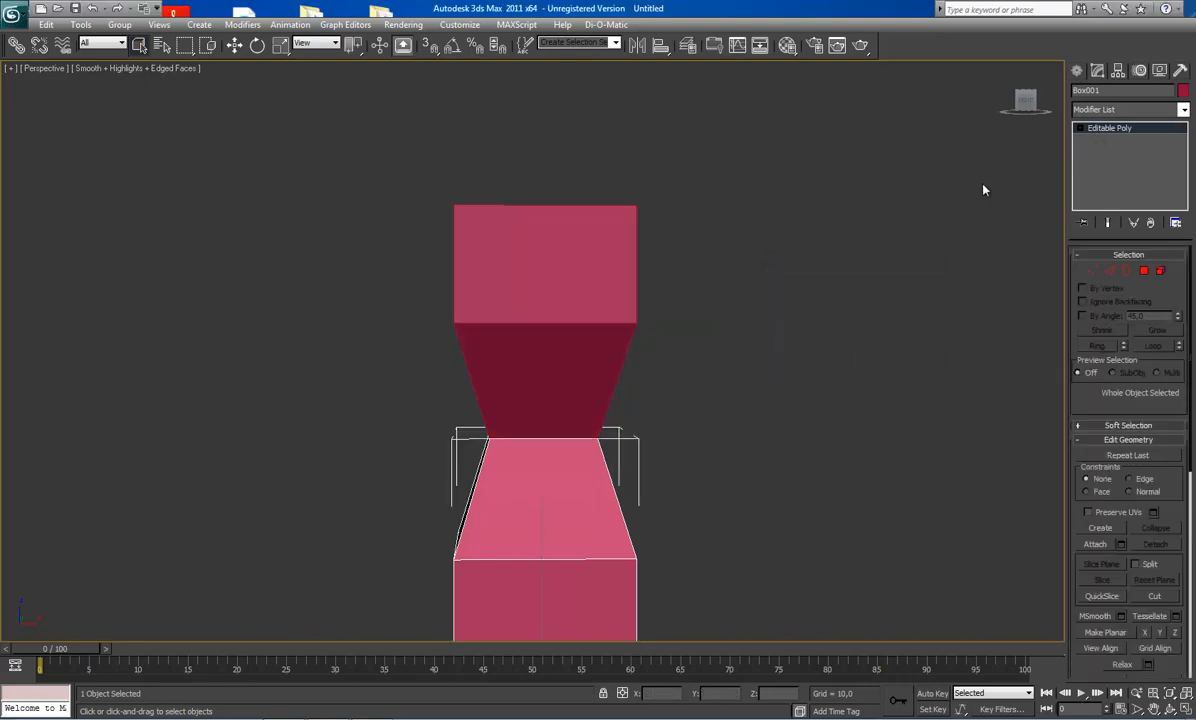
Step: Move the detached upper half up about 31.5 units along Z, leaving a gap above the lower half
click(609, 283)
key(w)
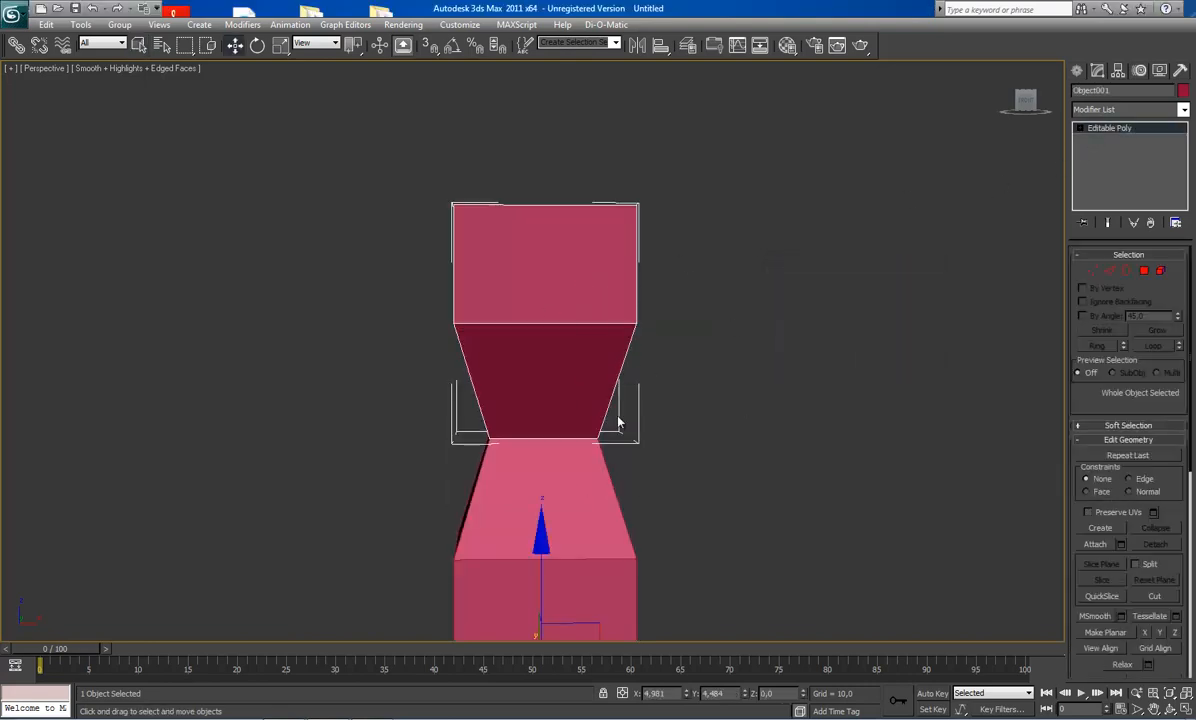
middle_drag(585, 368, 558, 291)
drag(513, 364, 519, 307)
middle_drag(519, 307, 492, 396)
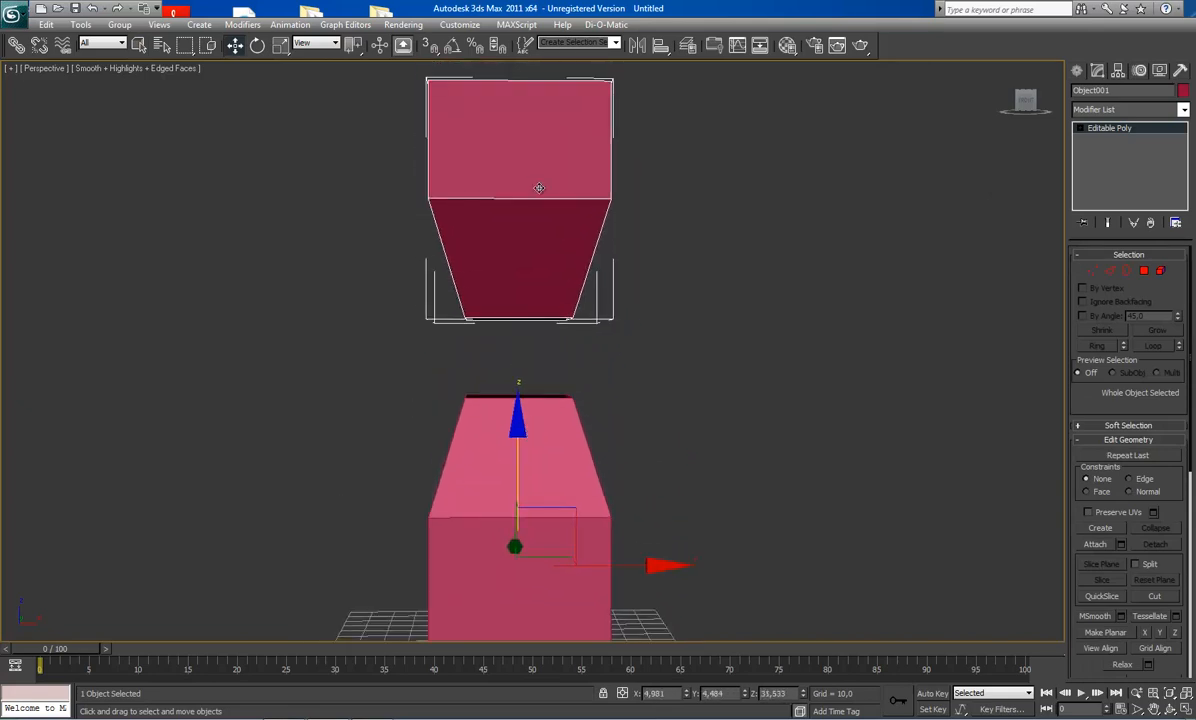
Step: Attach the detached upper half to the lower half so both belong to one Editable Poly
click(563, 435)
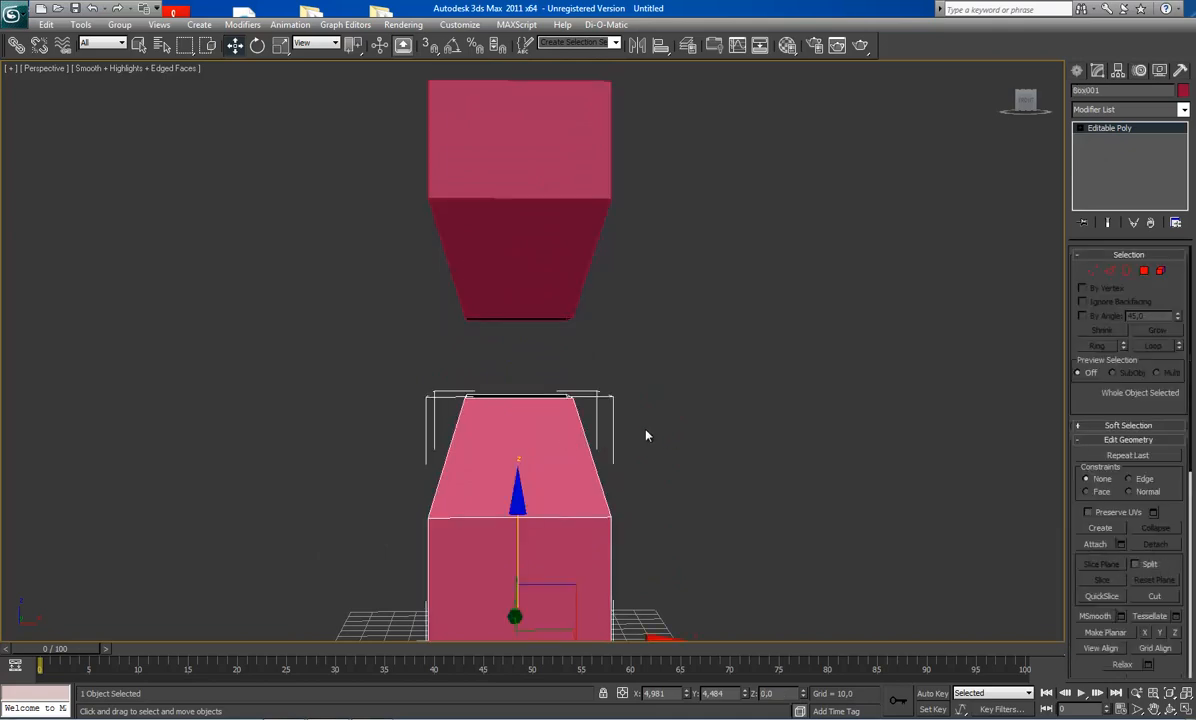
click(501, 197)
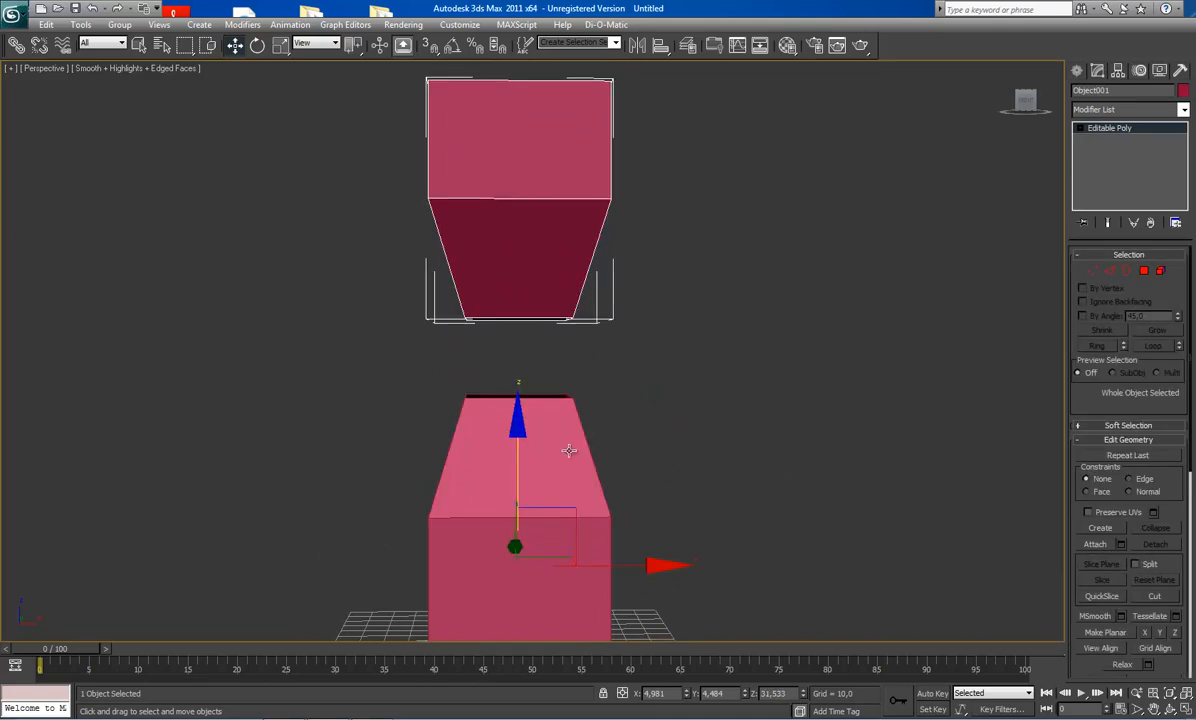
click(528, 418)
click(1106, 547)
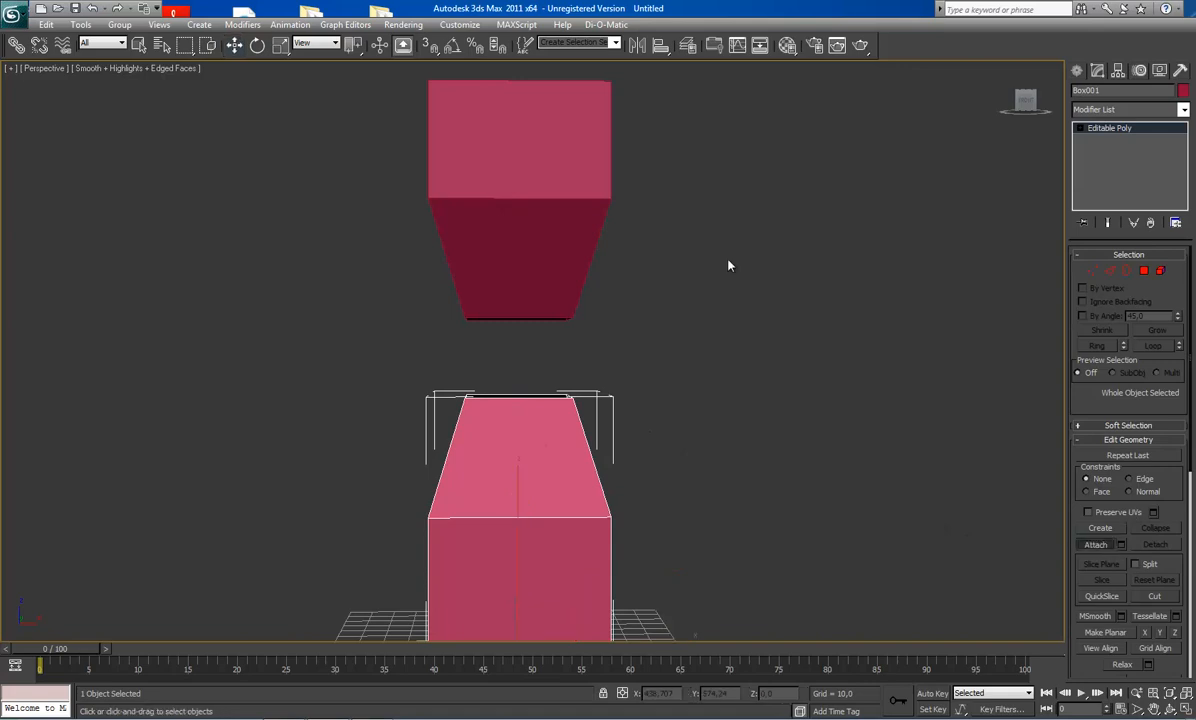
click(566, 165)
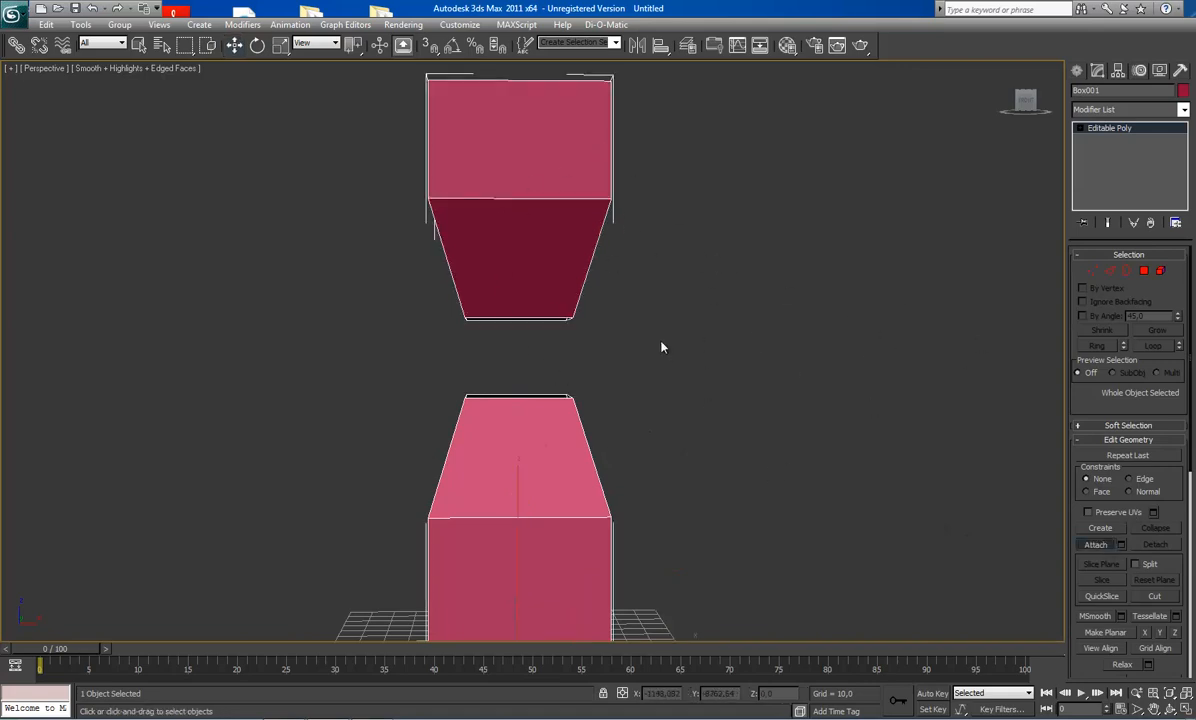
Step: Weld the eight vertices facing each other across the gap with a weld threshold of 32,86
middle_drag(661, 347, 665, 374)
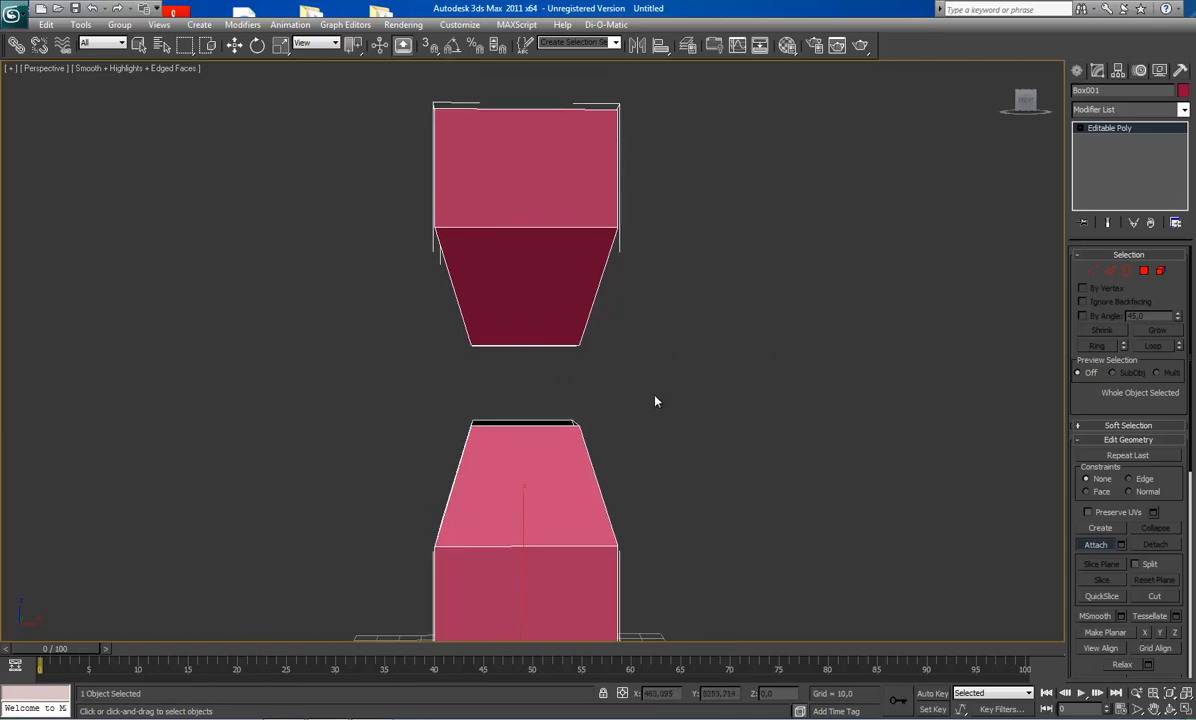
mouse_move(558, 389)
alt+middle_down()
mouse_move(625, 373)
mouse_move(667, 381)
mouse_move(569, 395)
mouse_move(561, 408)
mouse_move(542, 400)
mouse_move(554, 403)
alt+middle_up()
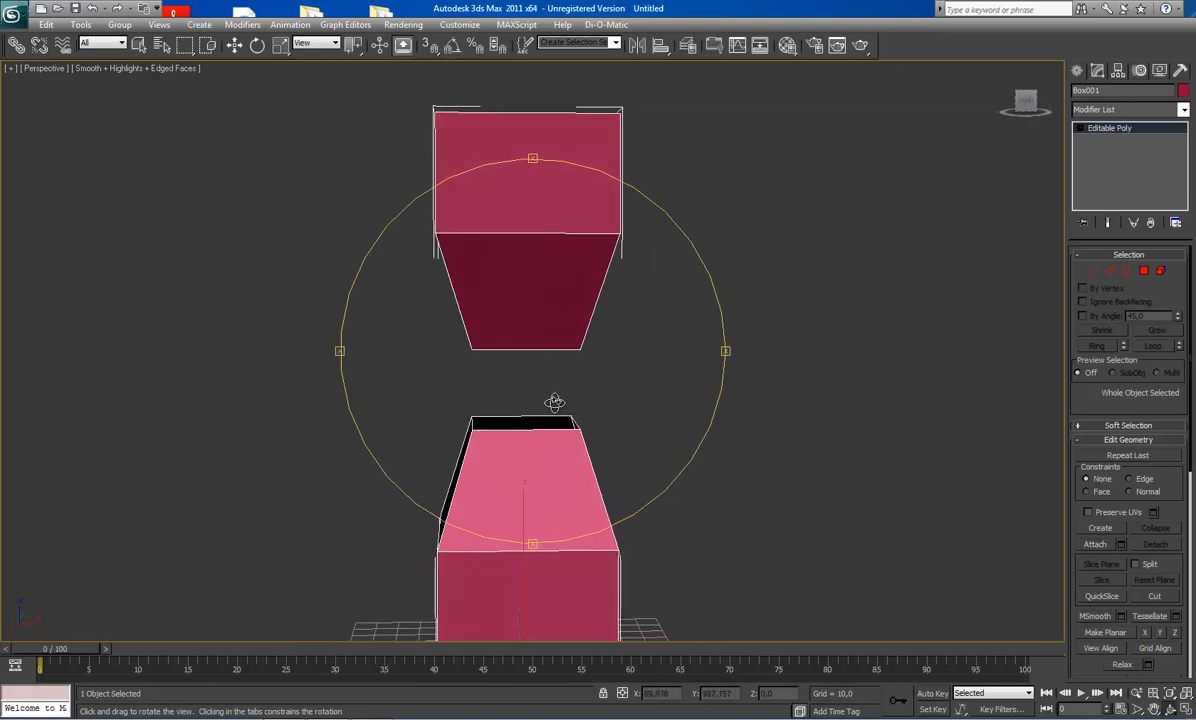
key(1)
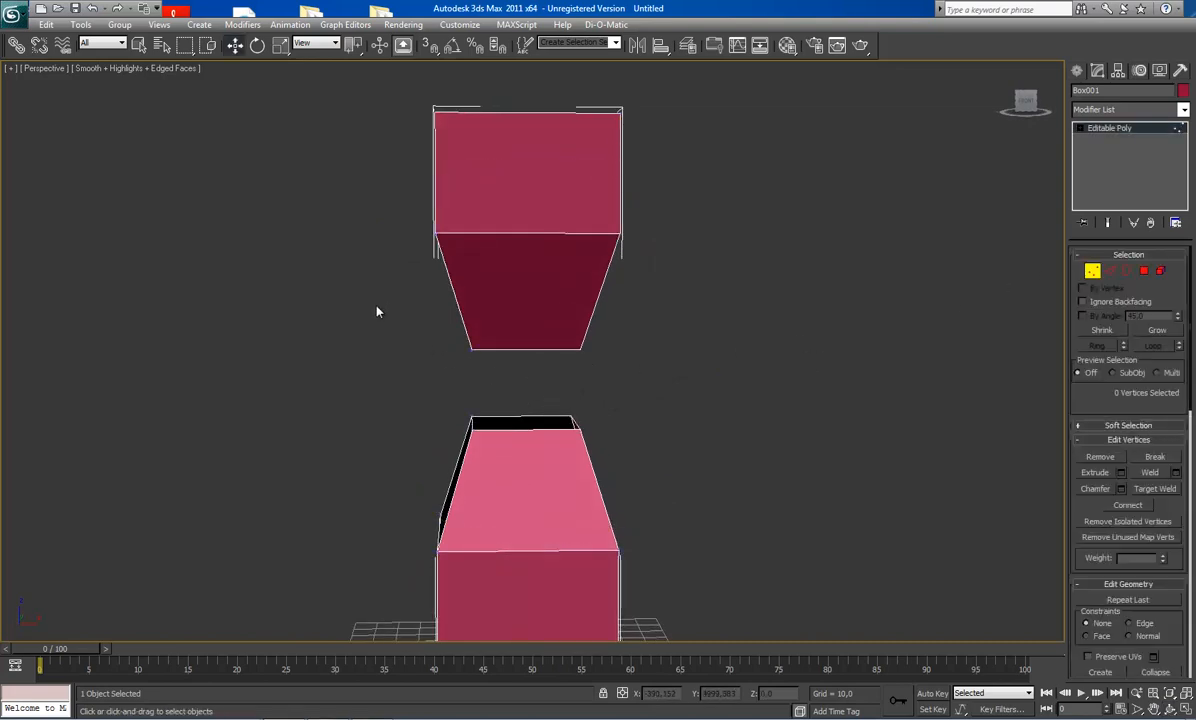
drag(376, 312, 665, 490)
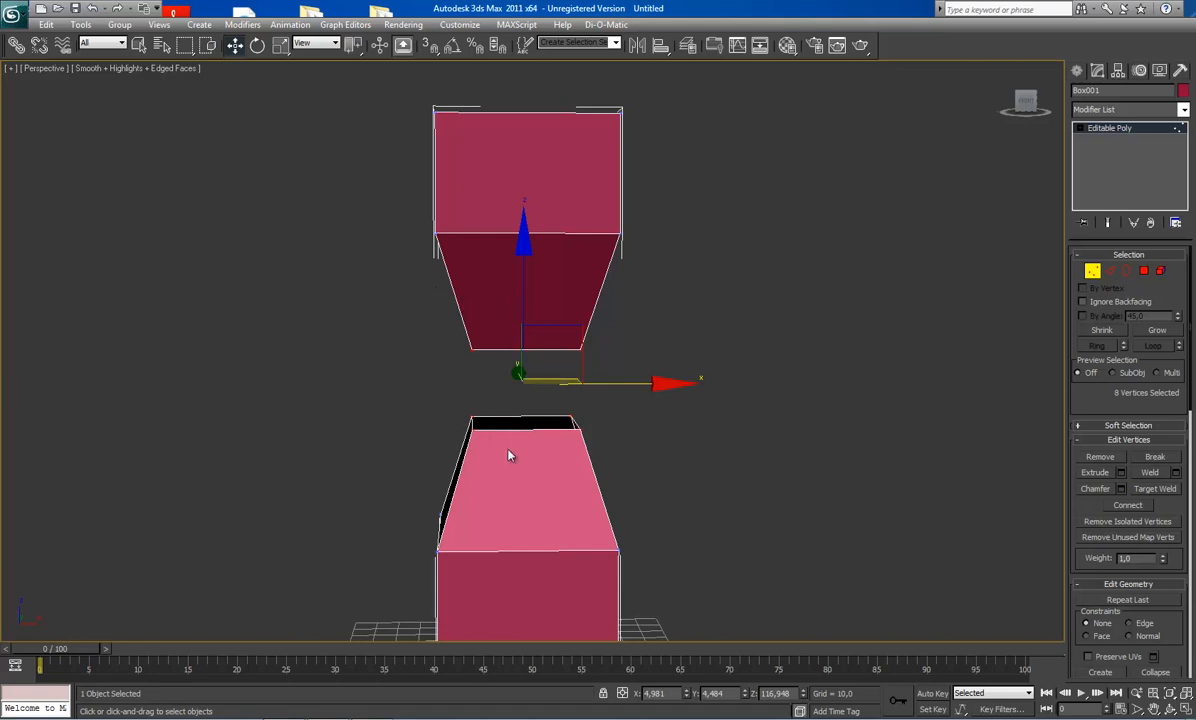
click(1176, 472)
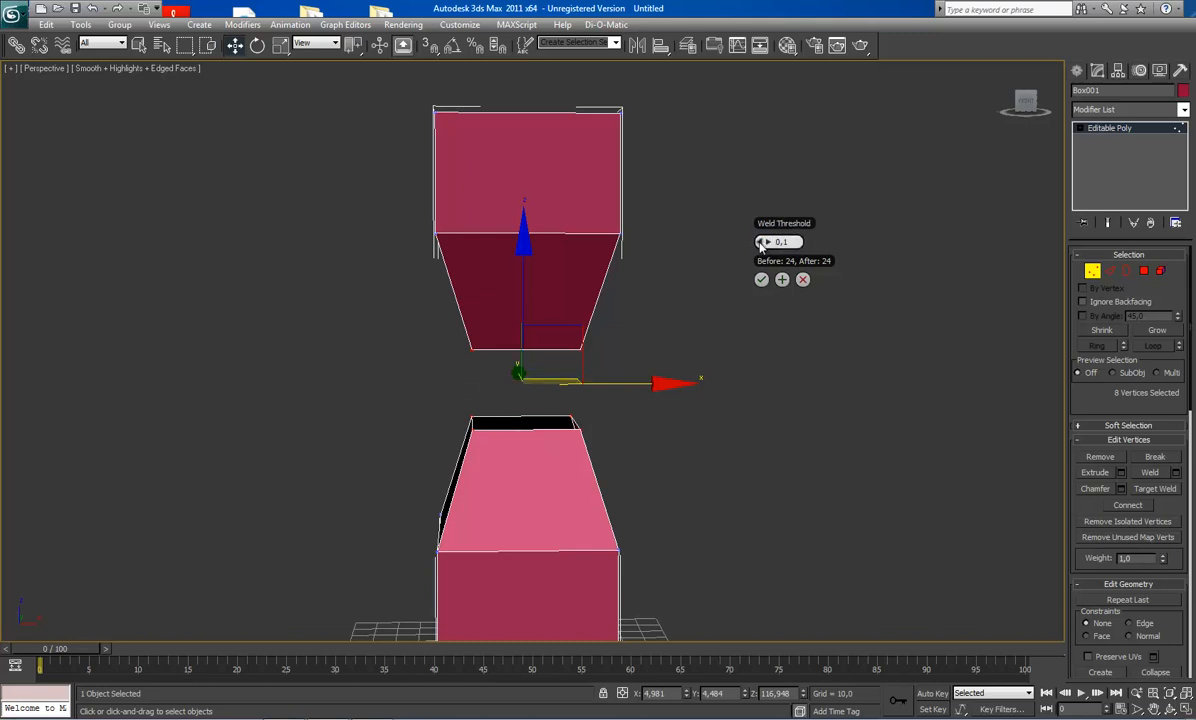
drag(762, 244, 969, 269)
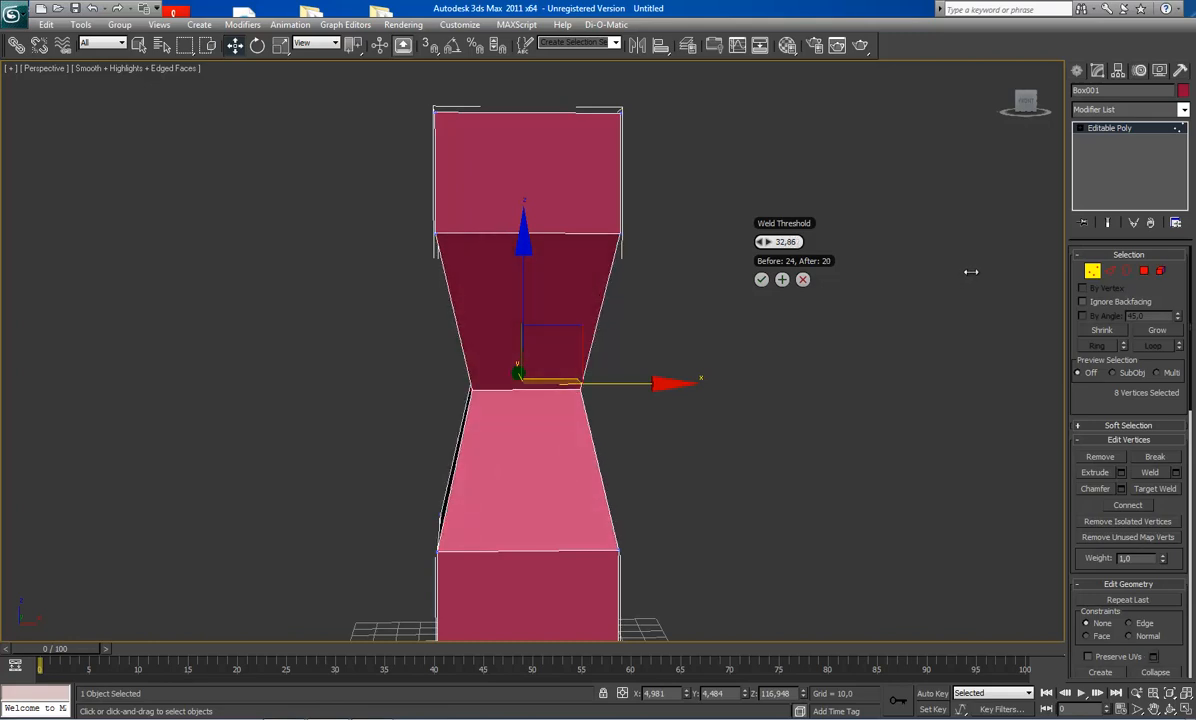
click(761, 280)
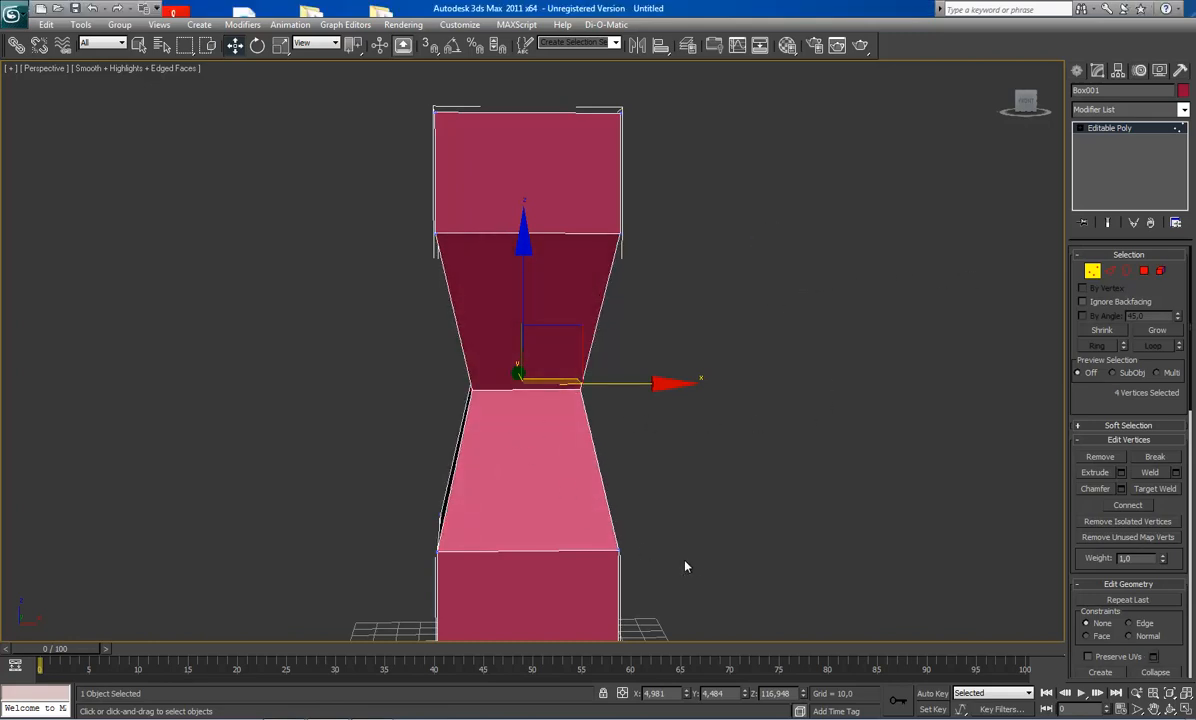
Step: Undo the weld of the vertices across the gap
drag(574, 424, 561, 390)
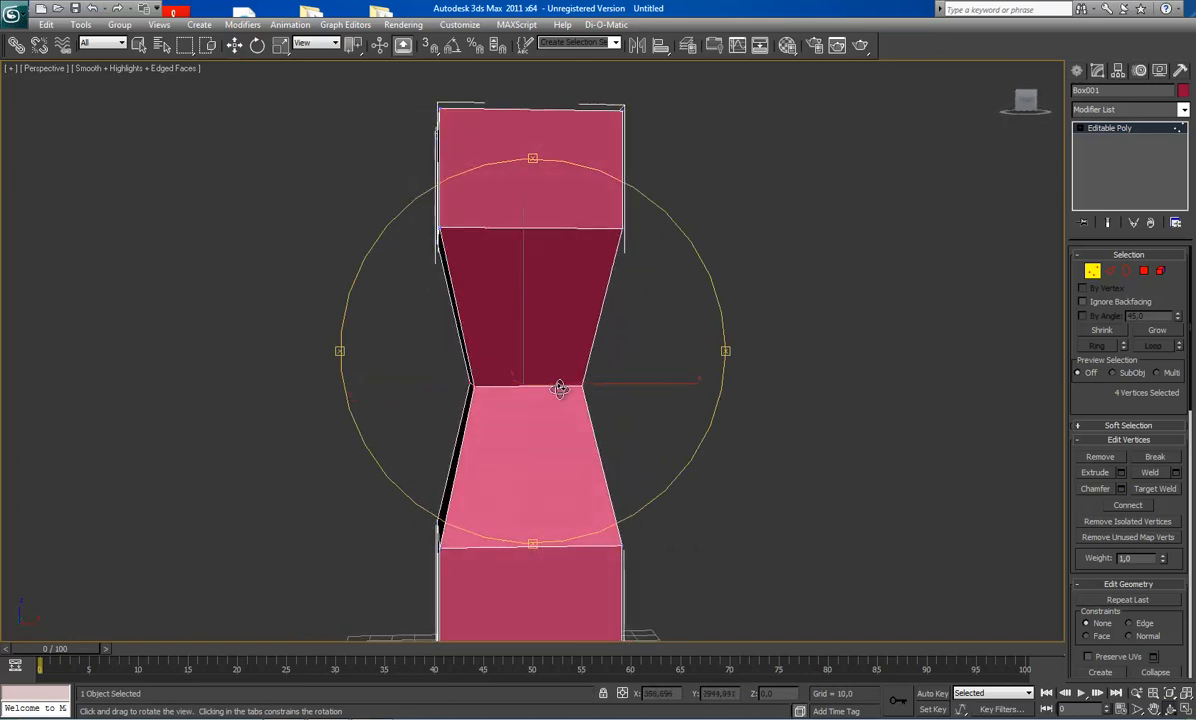
key(ctrl+z)
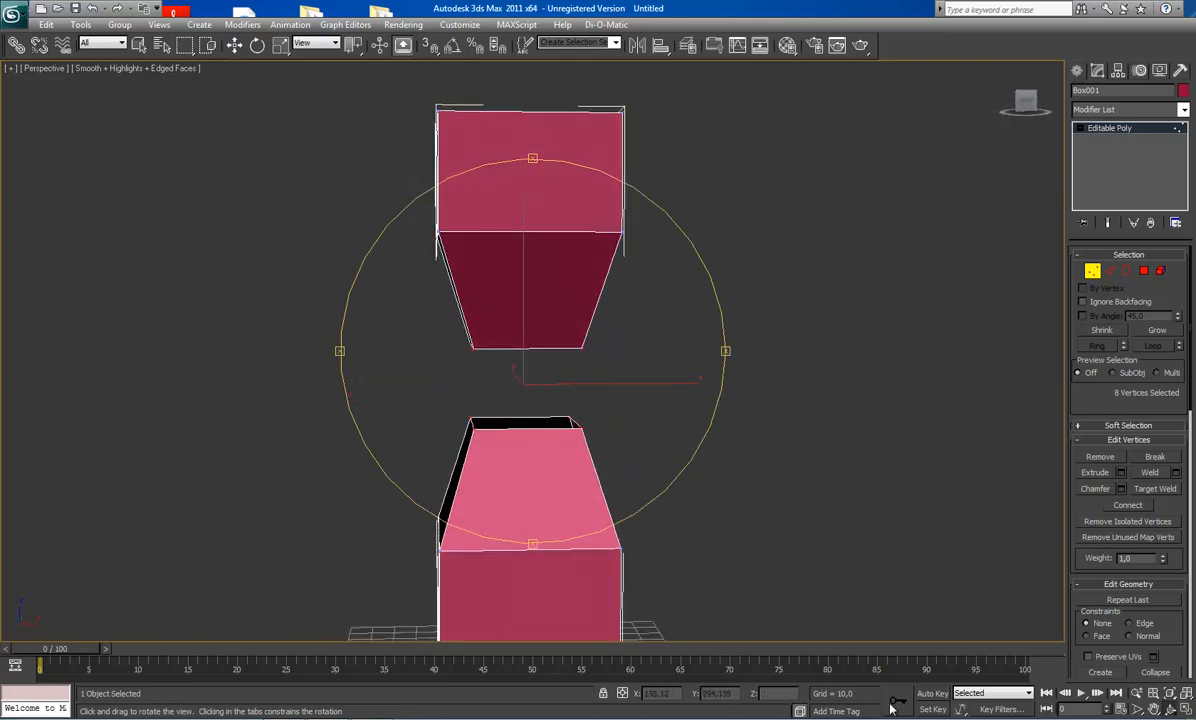
drag(575, 417, 505, 408)
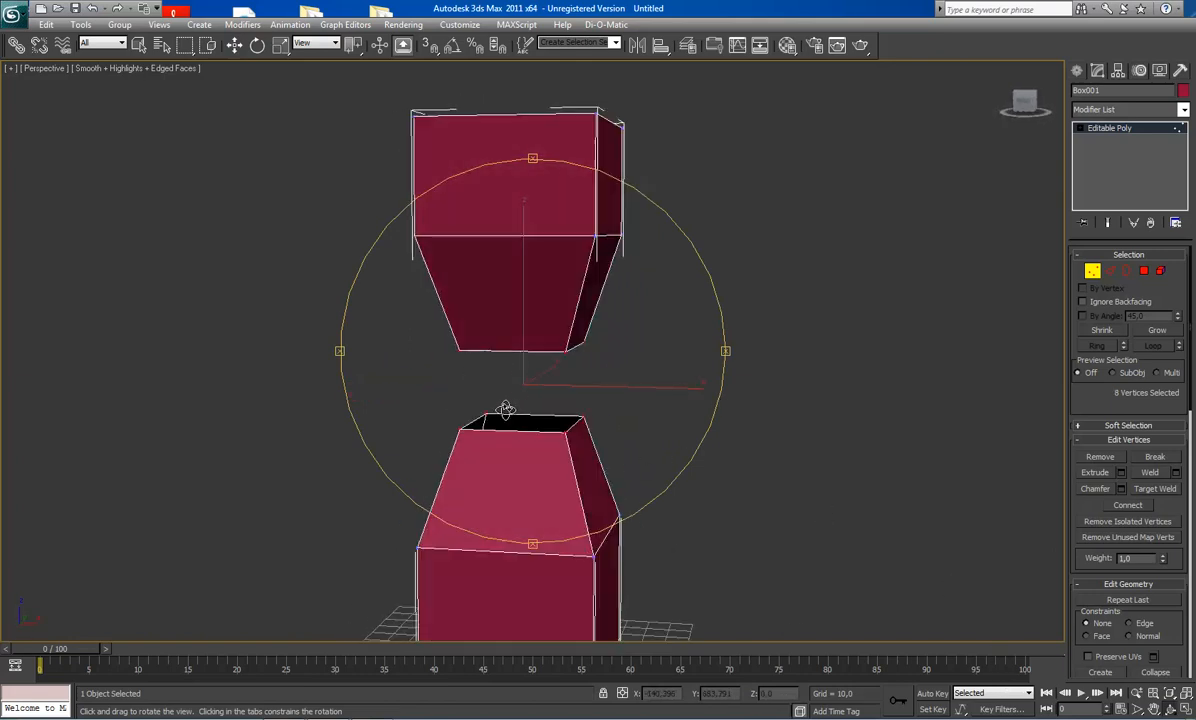
Step: Target Weld the lower half's two front rim vertices onto the matching vertices of the upper half
right_click(818, 465)
click(1155, 489)
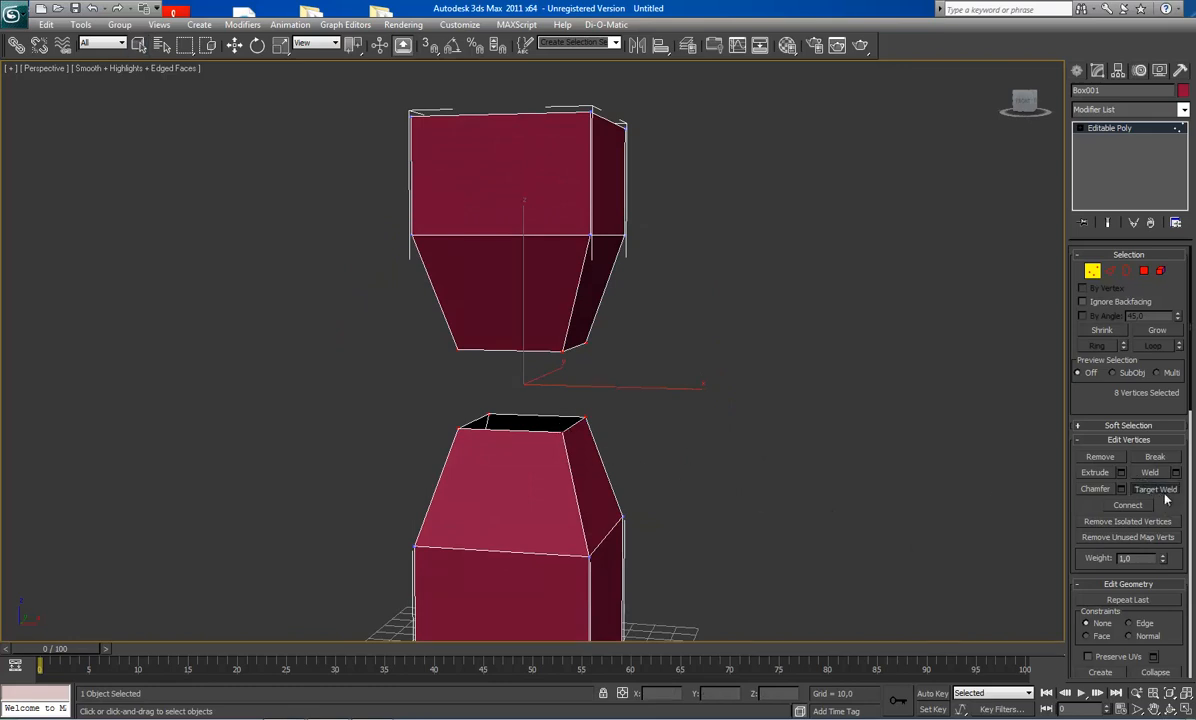
click(563, 349)
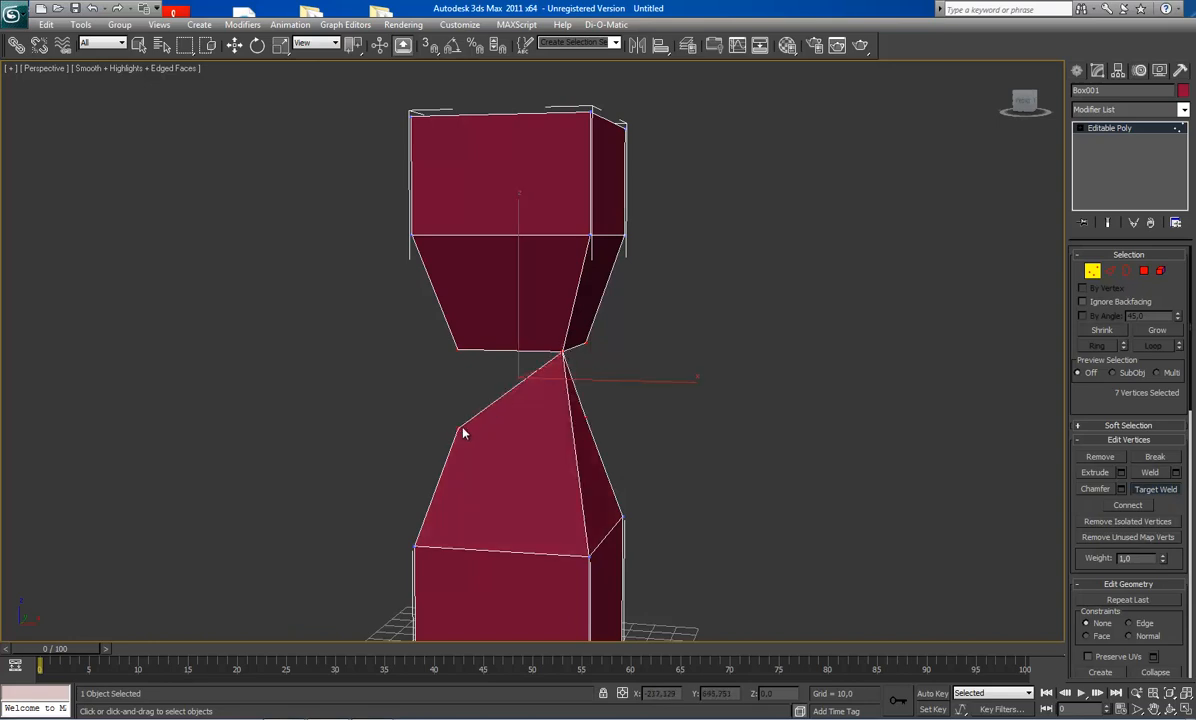
click(454, 351)
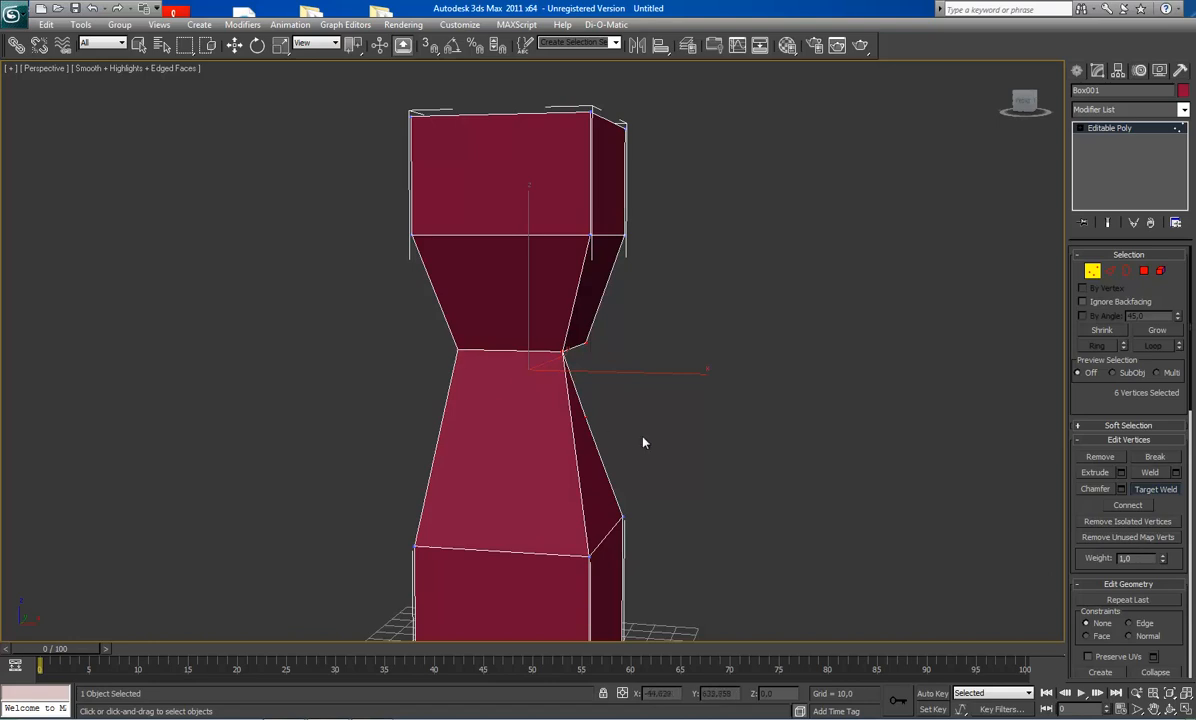
Step: Undo both target welds between the two halves
key(ctrl+z)
key(ctrl+z)
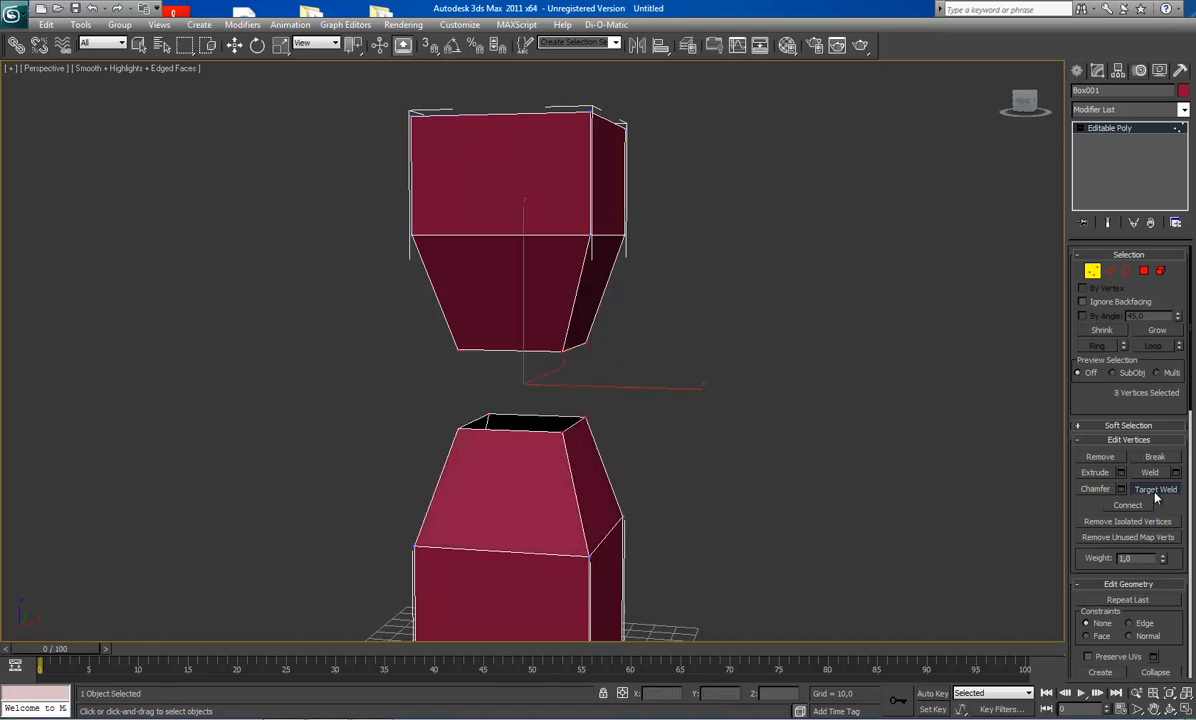
Step: Switch to border editing, select the open border on top of the lower half, and bring the upper half's underside into view
key(2)
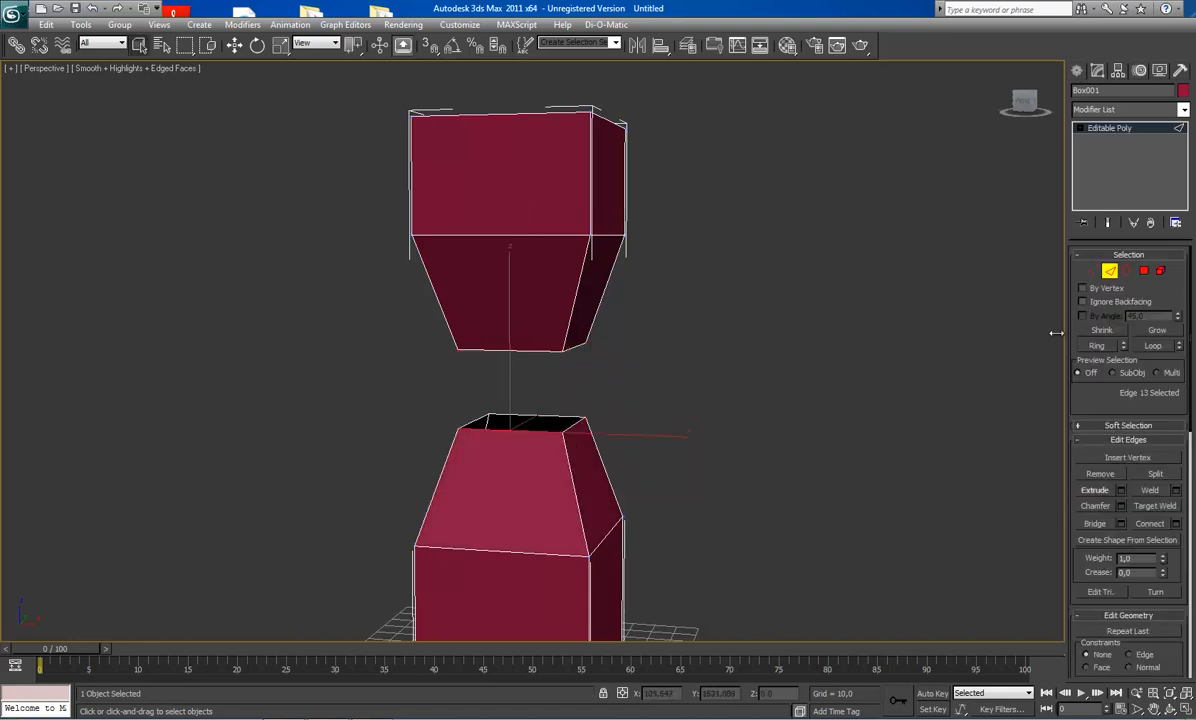
click(1126, 271)
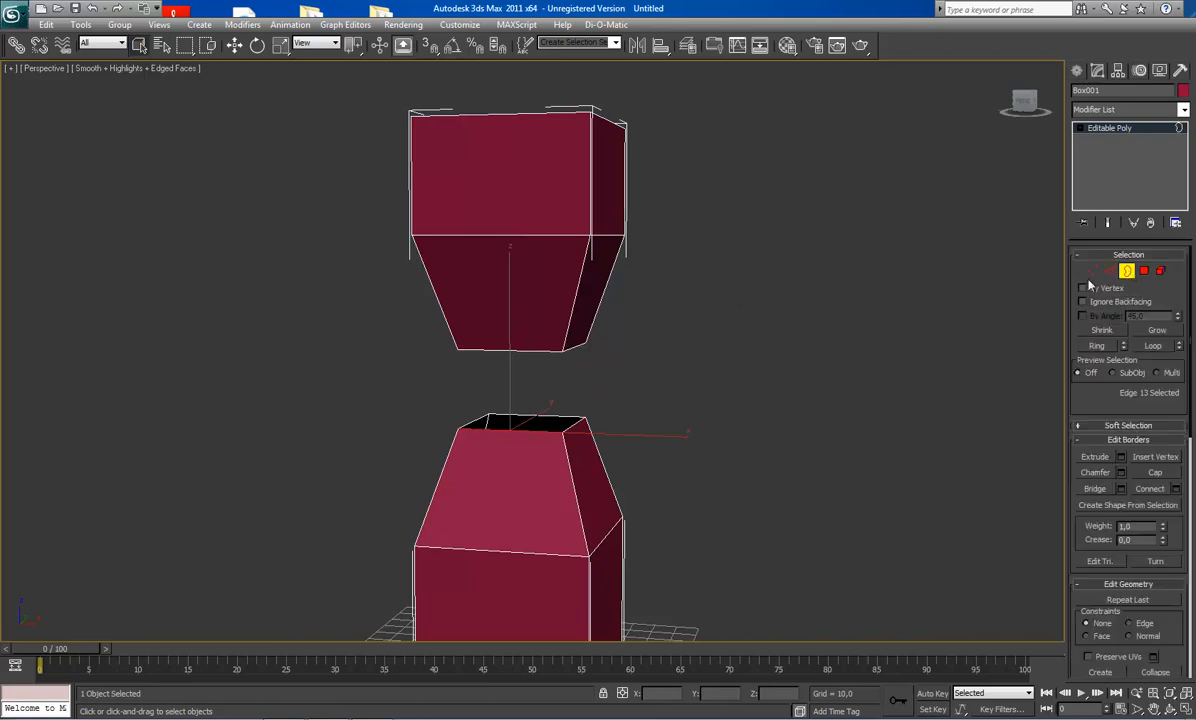
click(543, 425)
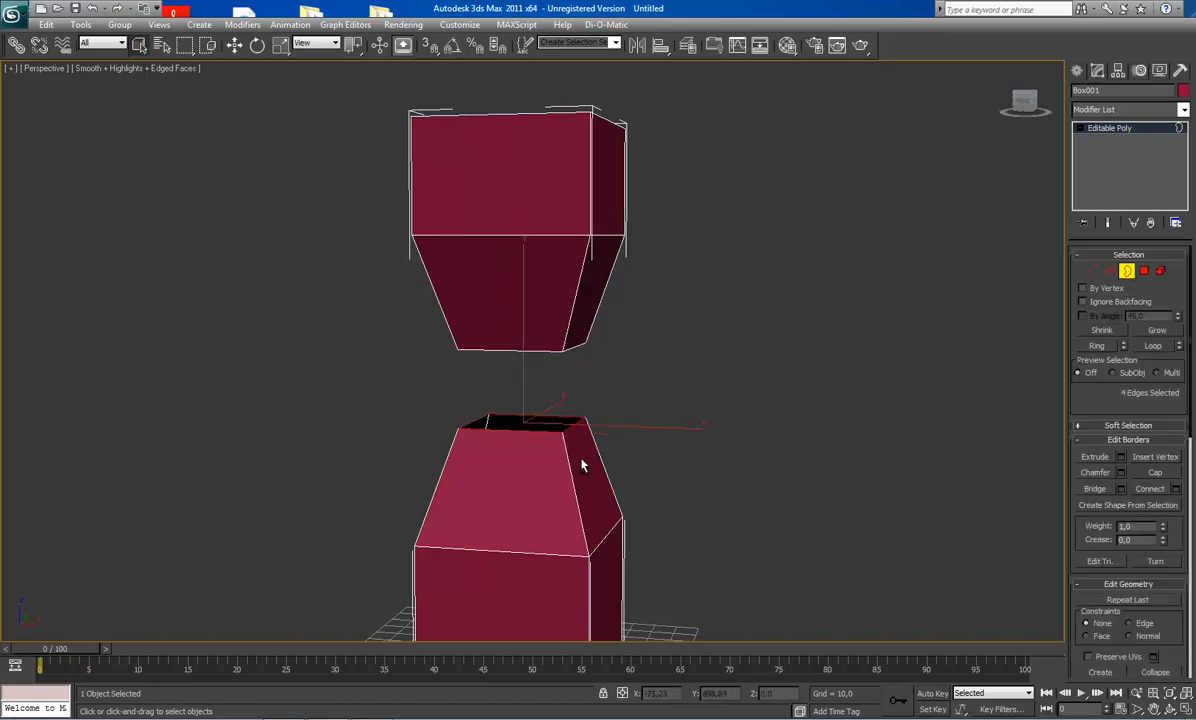
alt+middle_drag(575, 445, 548, 373)
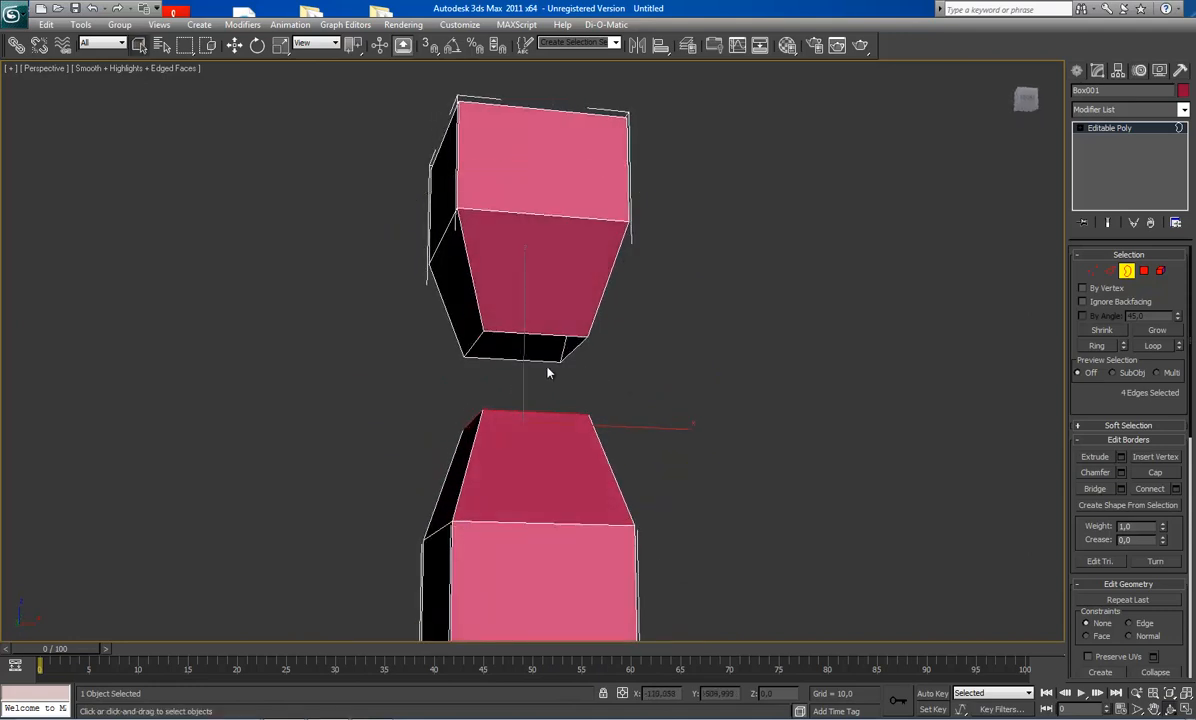
Step: Add the upper half's open bottom border to the selection and bridge it with the lower half's top border
ctrl+click(532, 350)
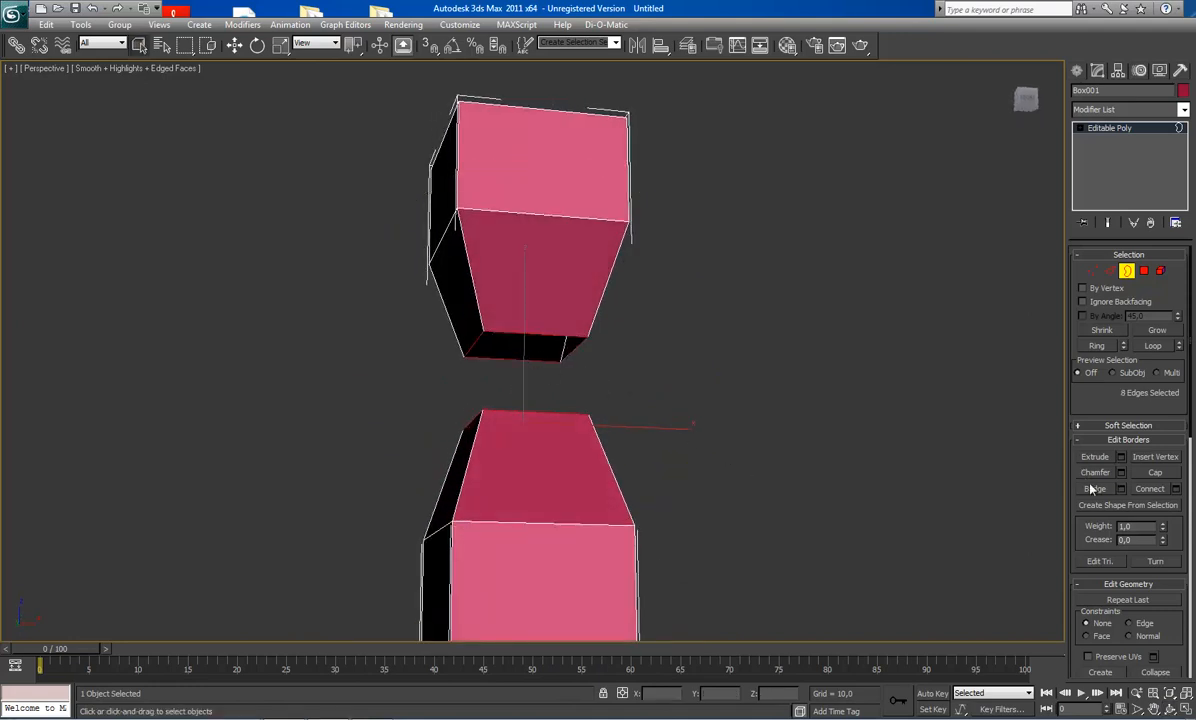
middle_drag(566, 356, 564, 377)
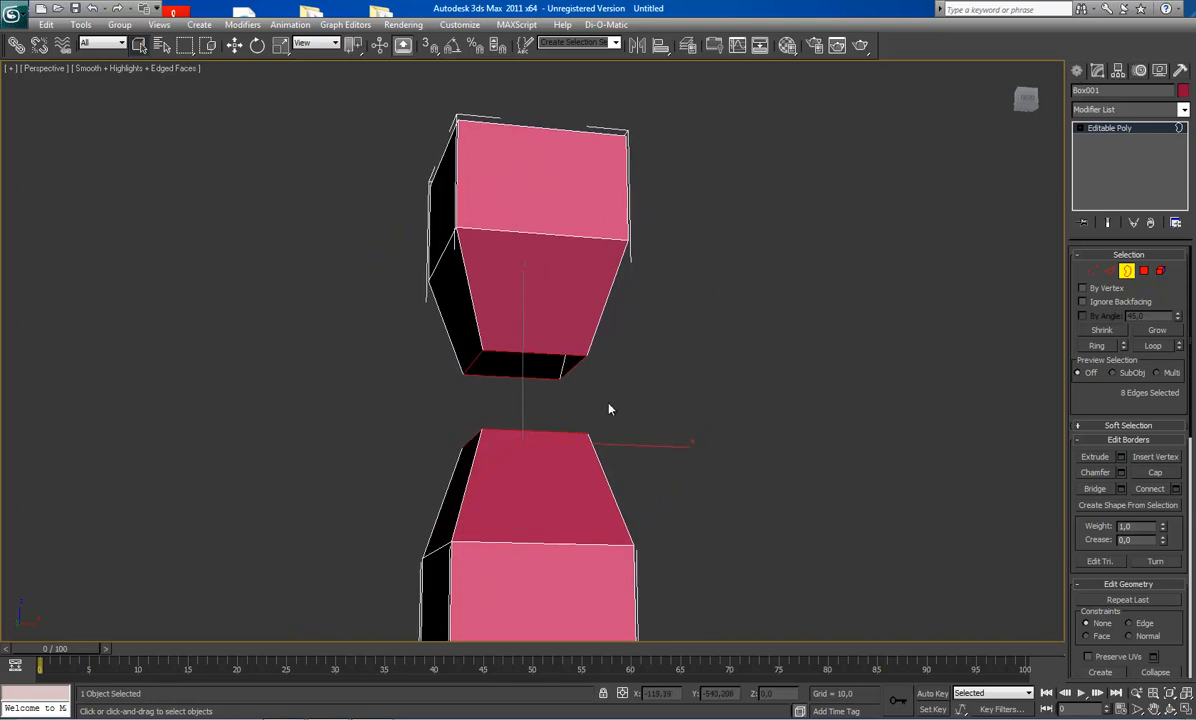
click(1104, 494)
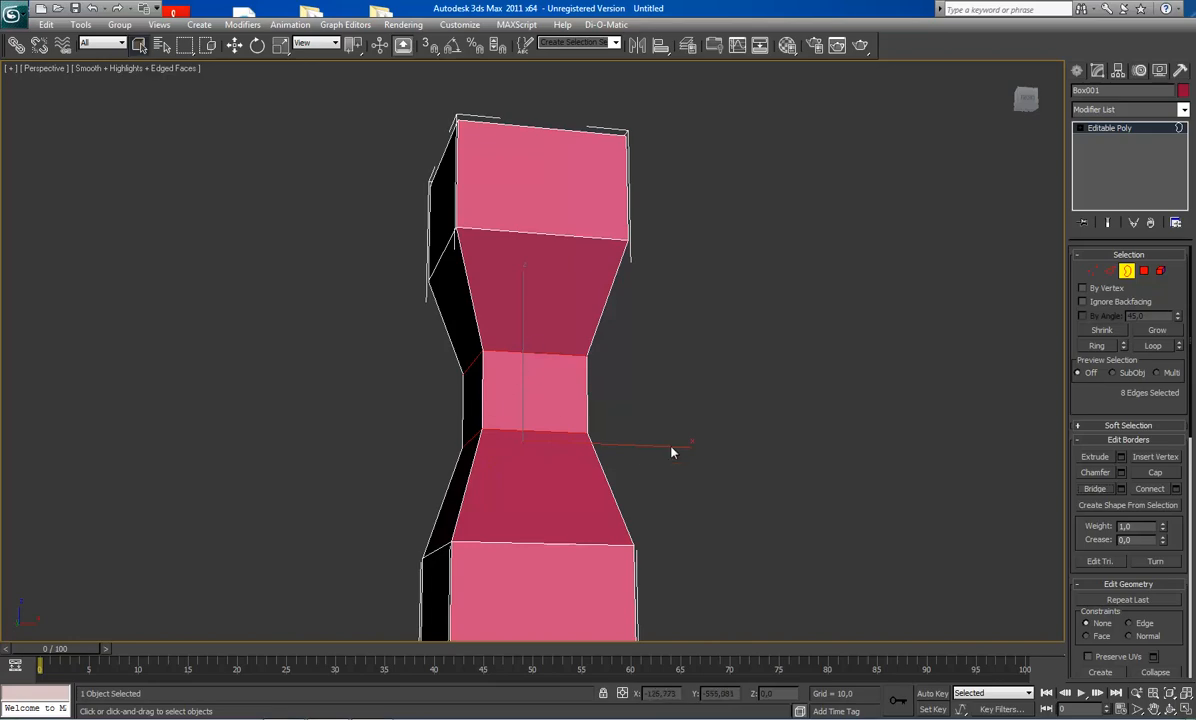
alt+middle_drag(561, 366, 505, 335)
alt+middle_drag(495, 402, 597, 412)
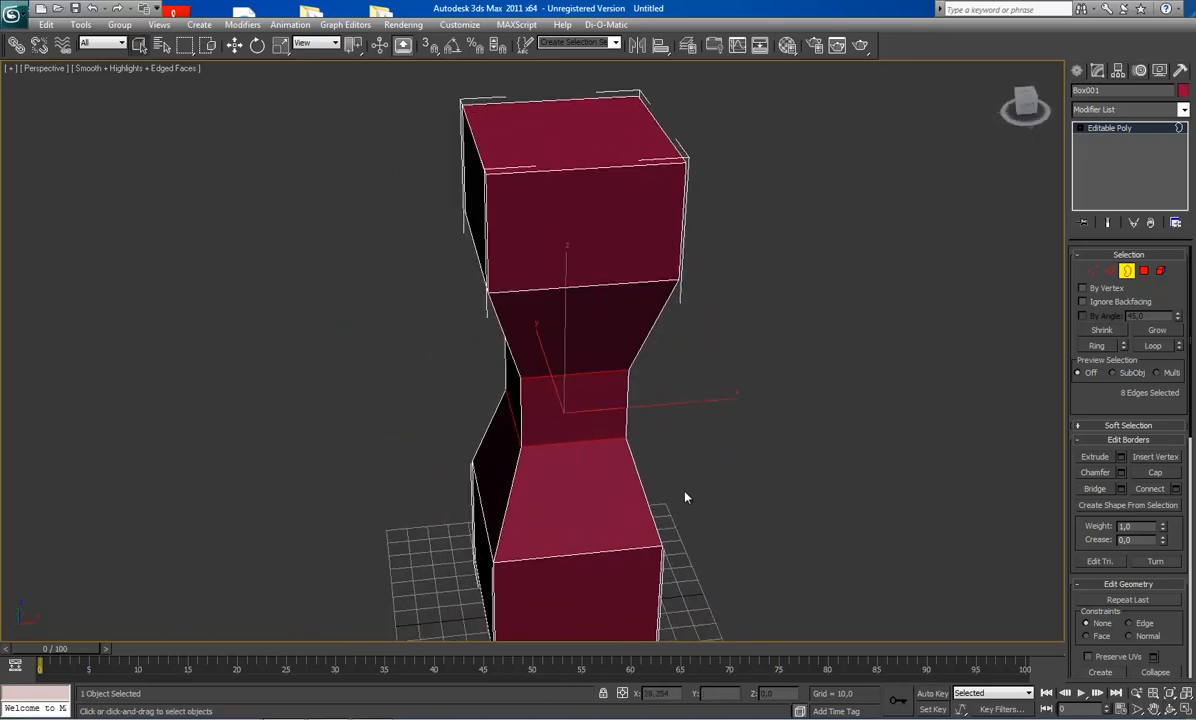
alt+middle_drag(689, 487, 531, 442)
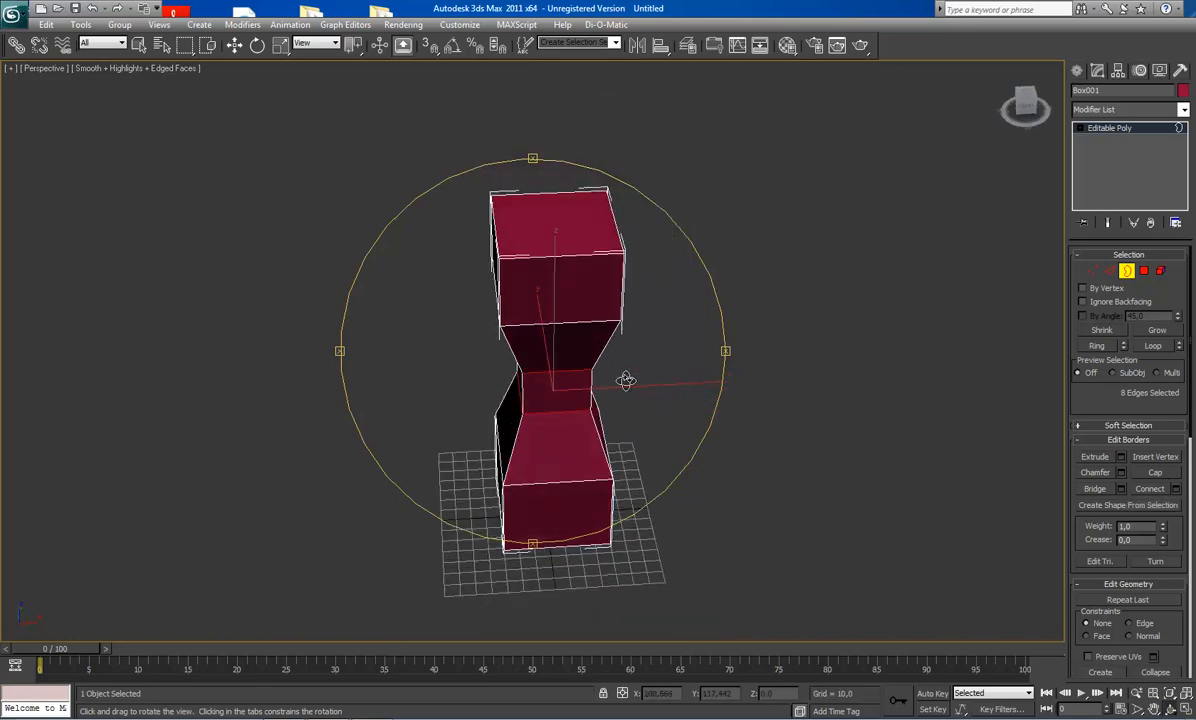
drag(558, 379, 630, 345)
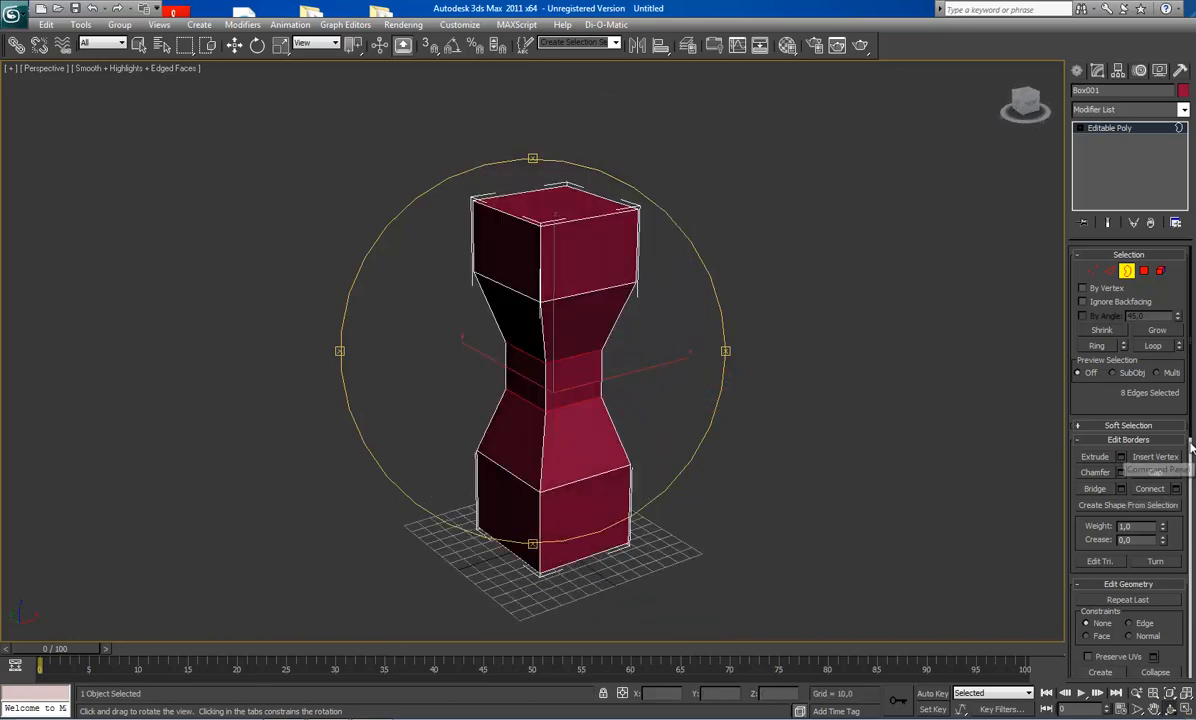
Step: Show the tower in the front view and leave border editing to return to the whole object
scroll(1188, 460, down, 5)
drag(1190, 450, 1191, 384)
drag(538, 384, 470, 372)
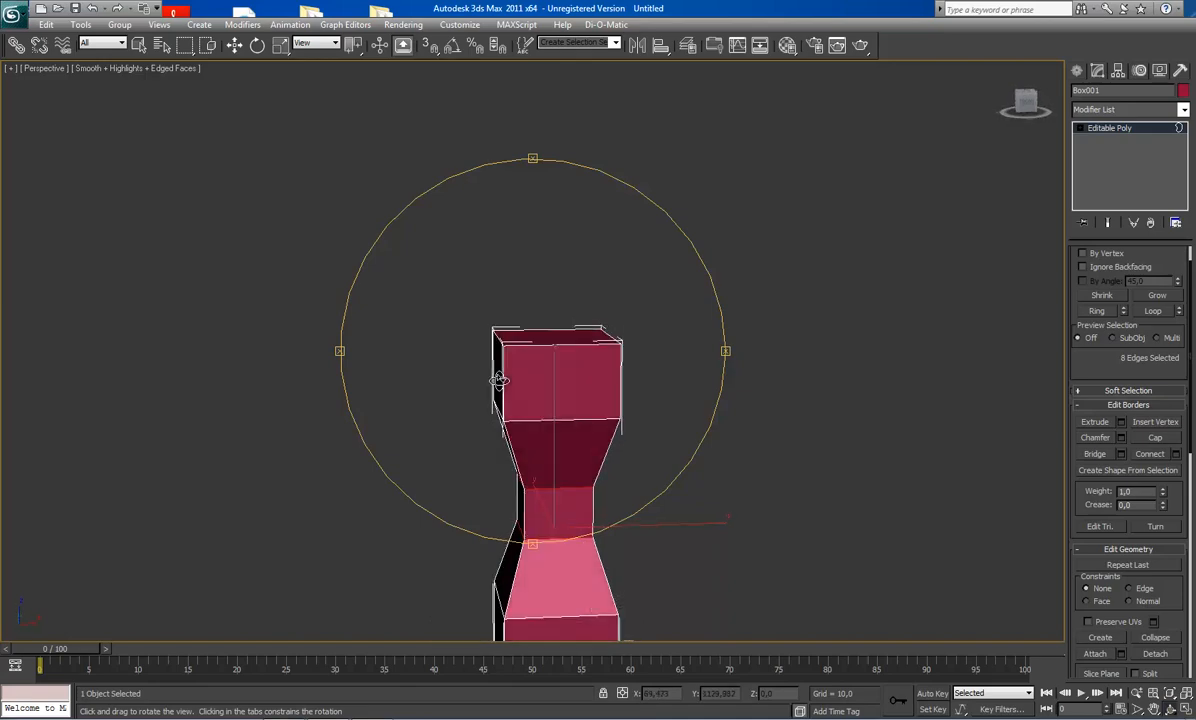
key(f)
scroll(502, 390, down, 2)
middle_drag(548, 350, 555, 491)
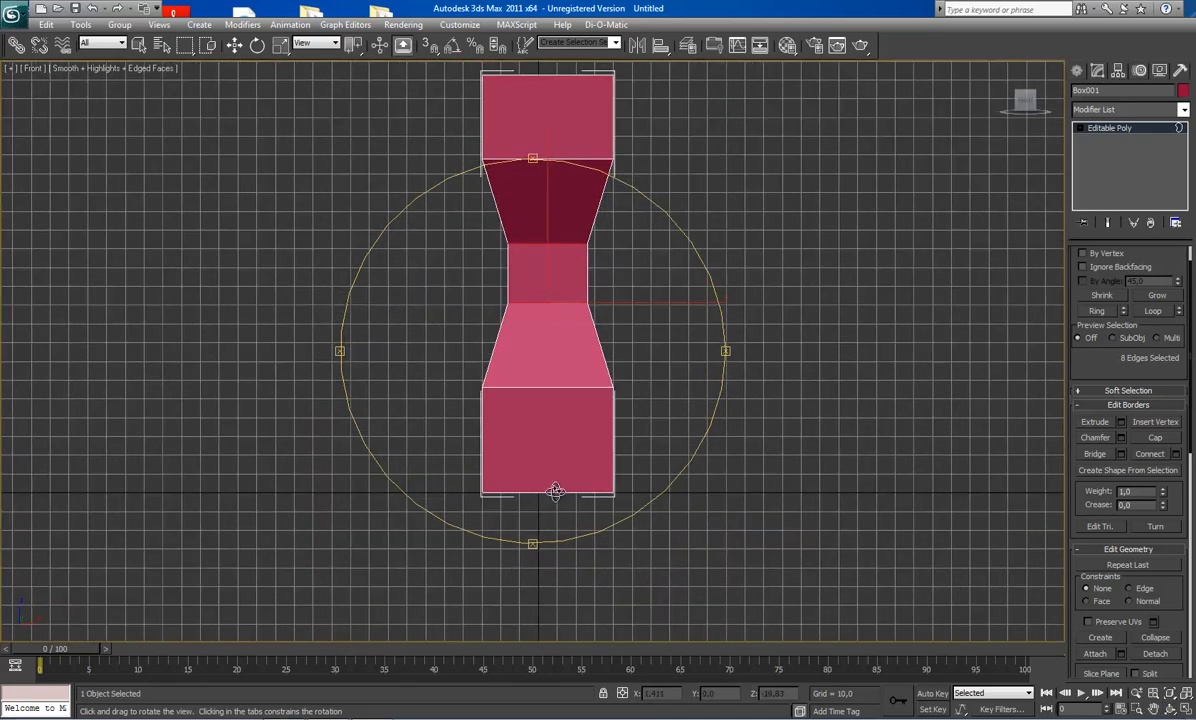
middle_drag(540, 380, 538, 588)
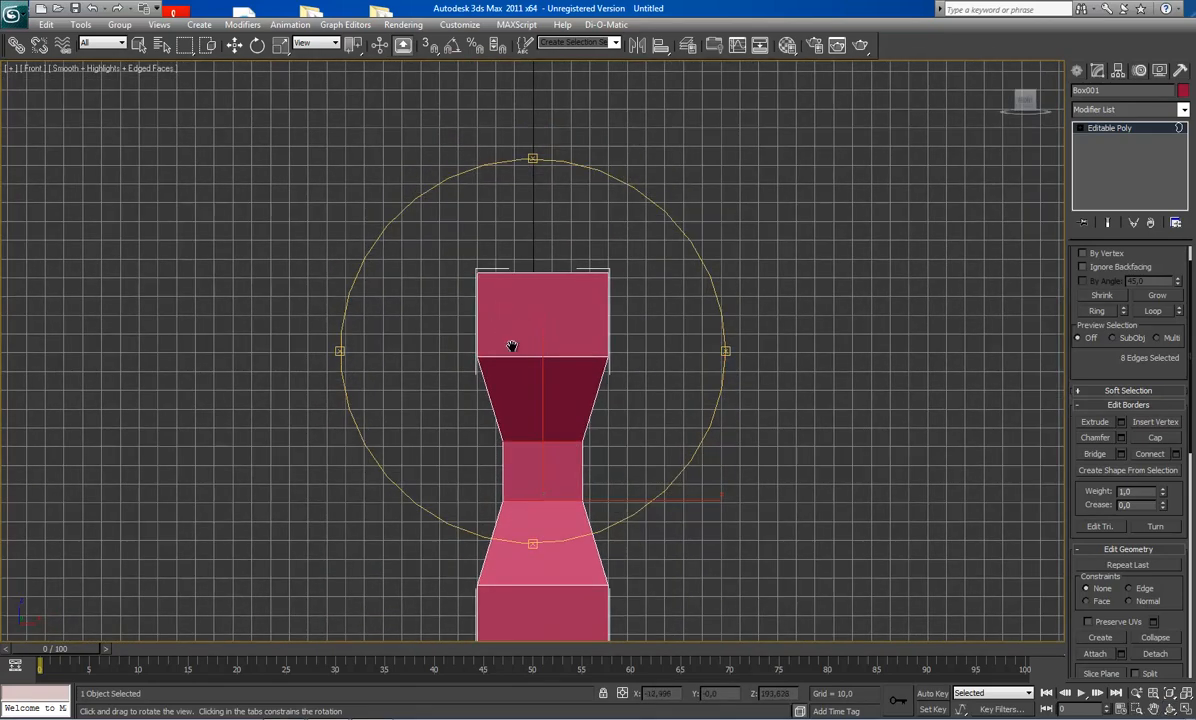
middle_drag(512, 347, 516, 396)
click(1094, 131)
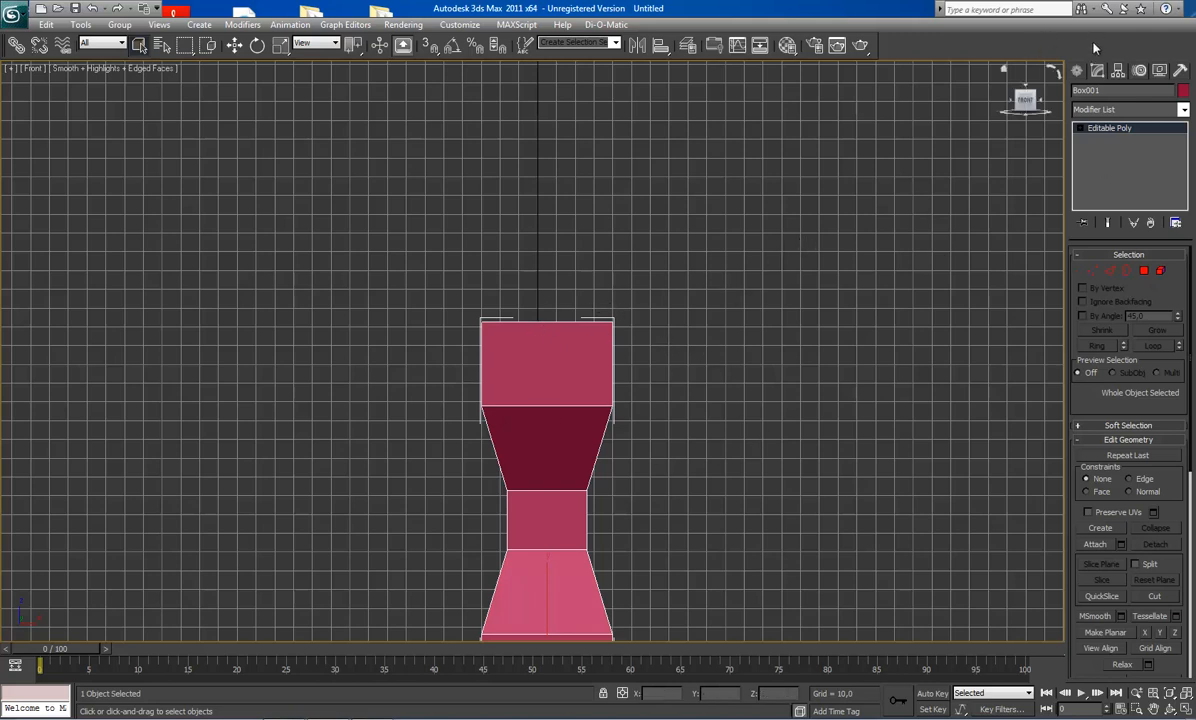
Step: Draw an open seven-point line spline that starts just above the tower's top, rises and arches over to the right
click(1077, 72)
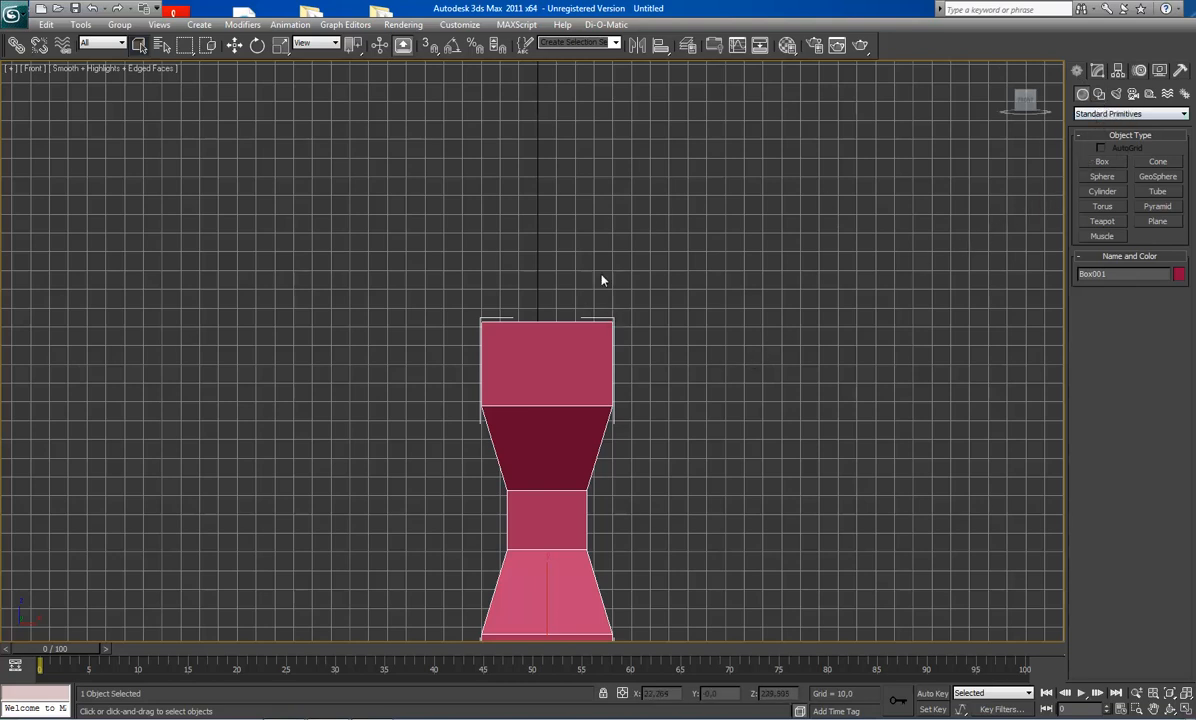
middle_drag(546, 367, 466, 366)
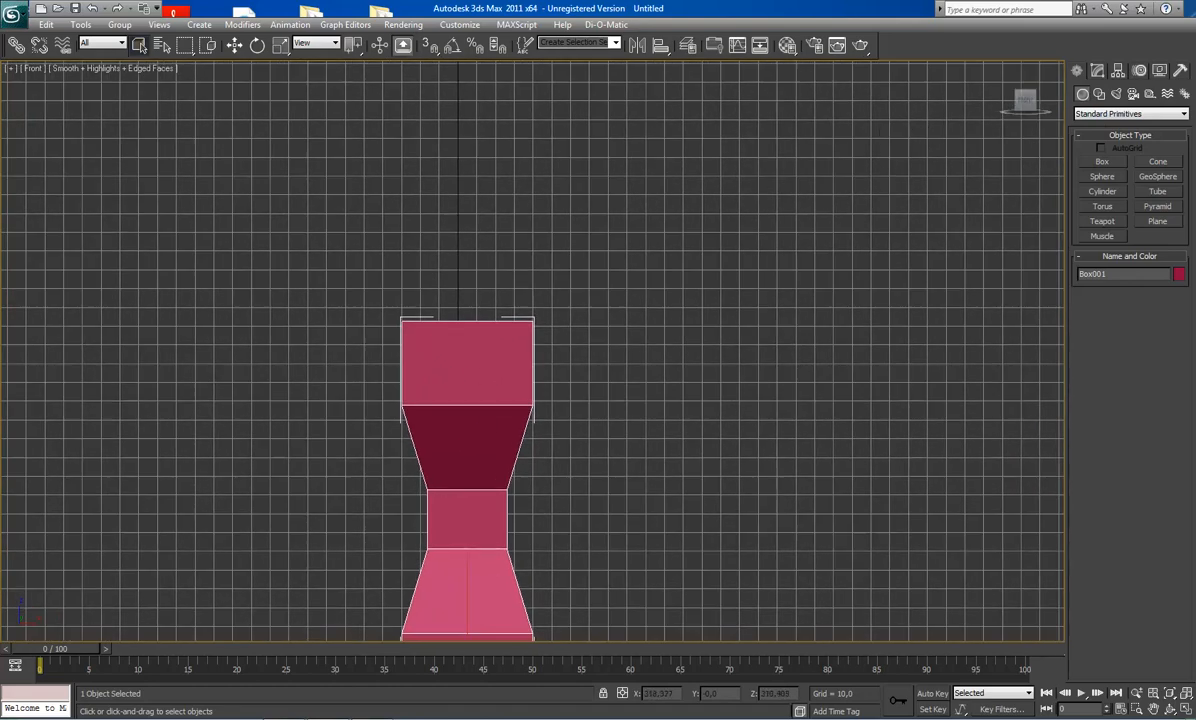
click(1099, 94)
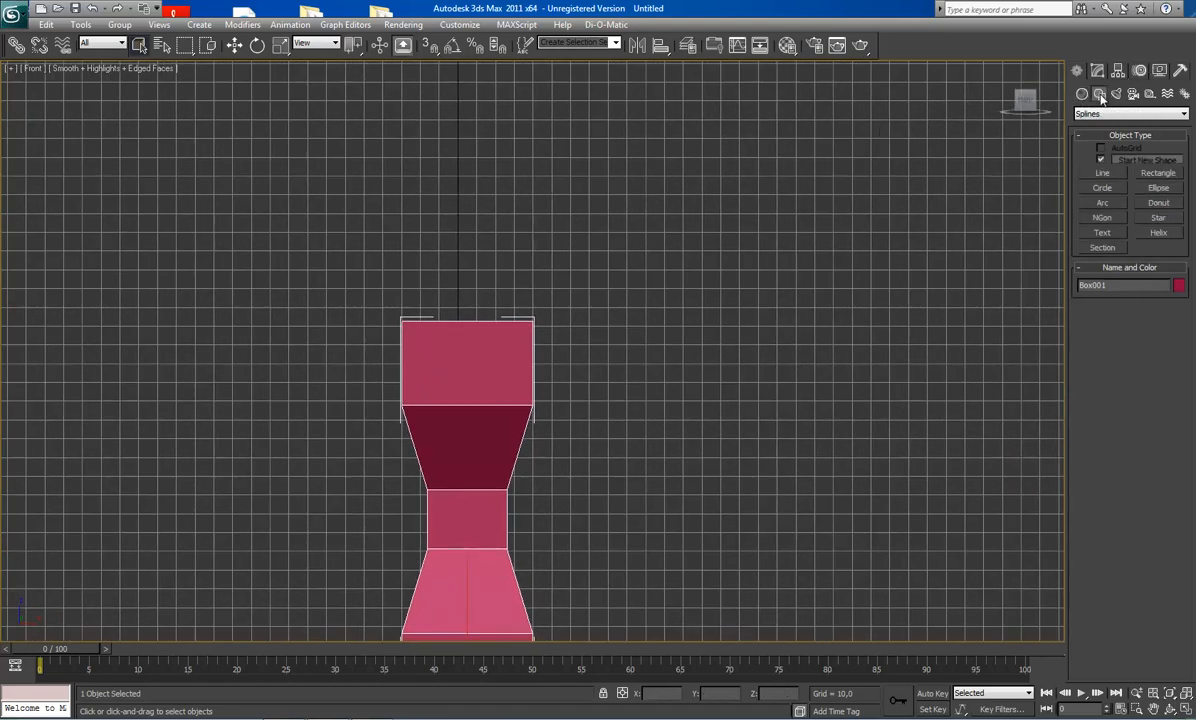
click(1114, 174)
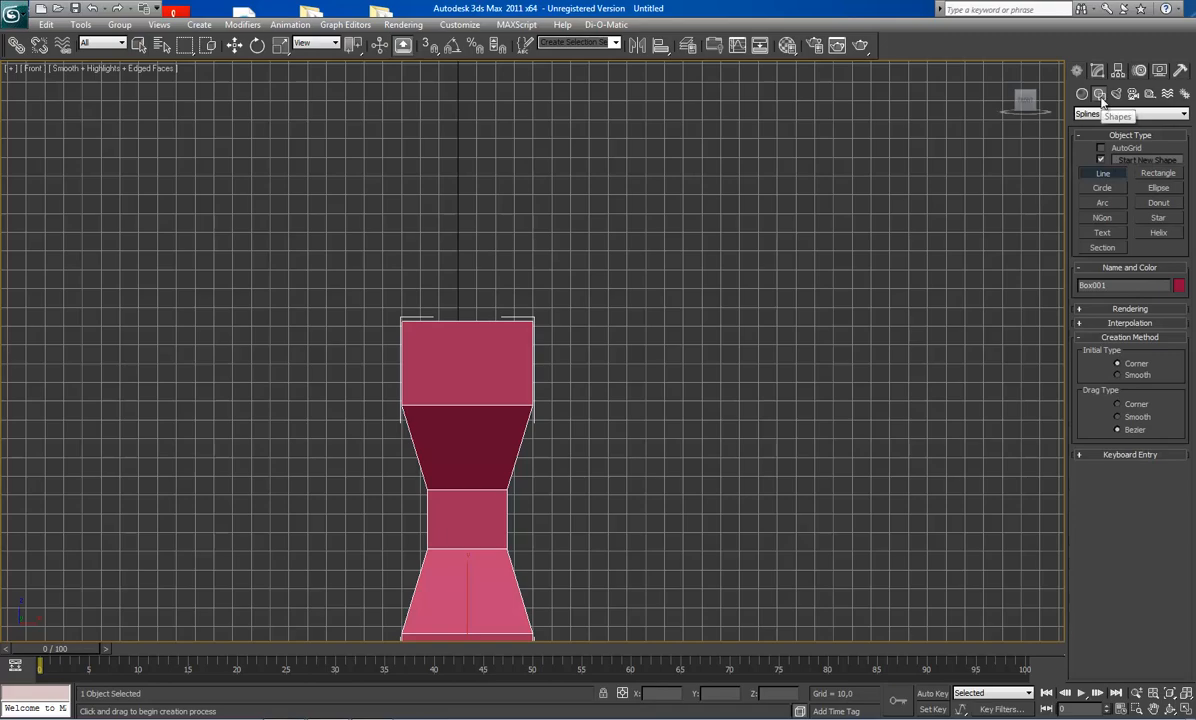
scroll(785, 215, down, 6)
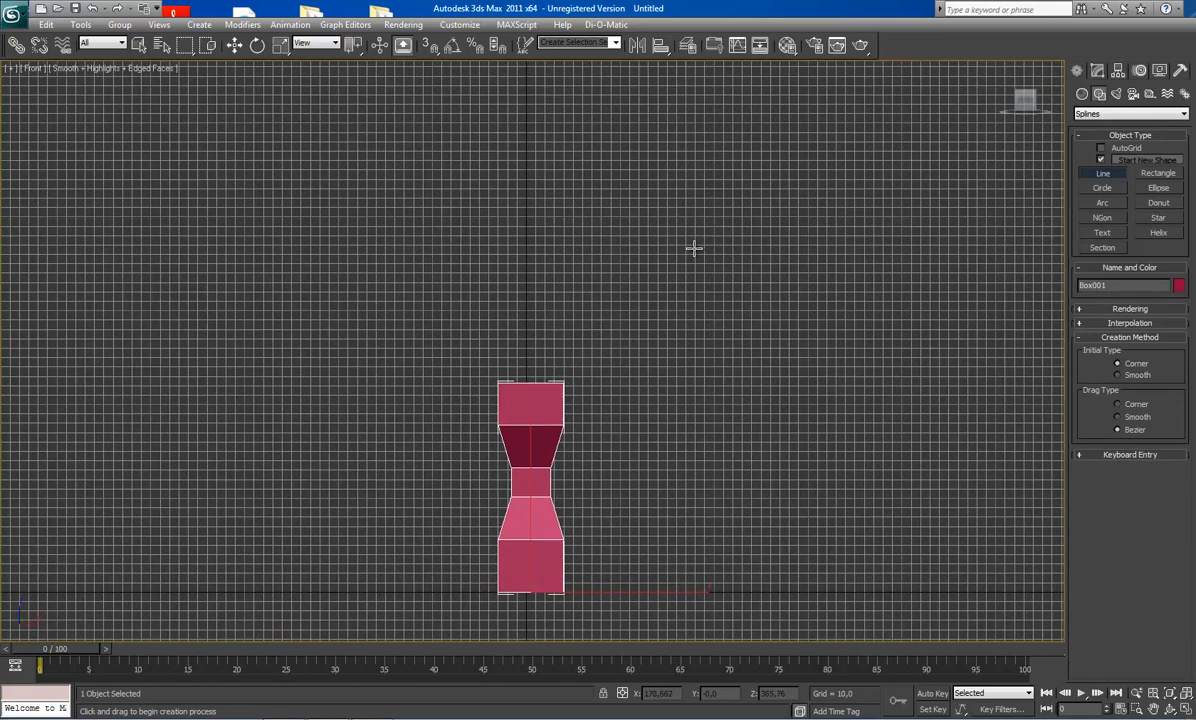
middle_drag(694, 248, 697, 248)
click(533, 373)
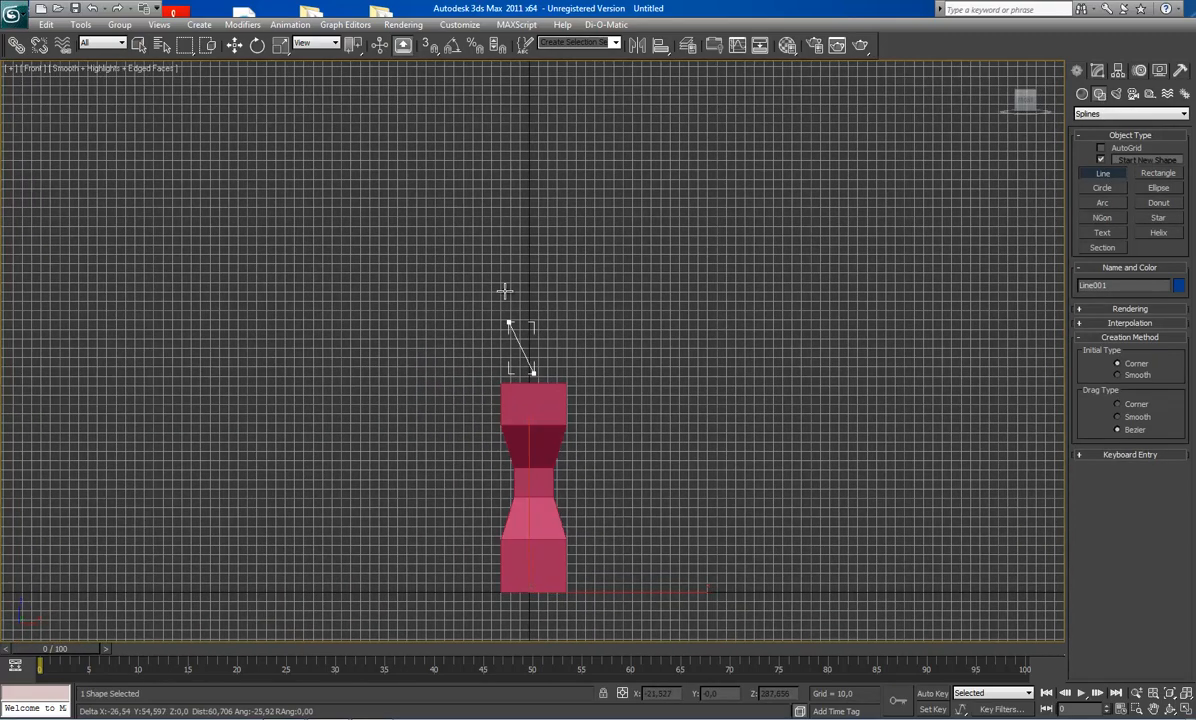
click(535, 266)
click(578, 167)
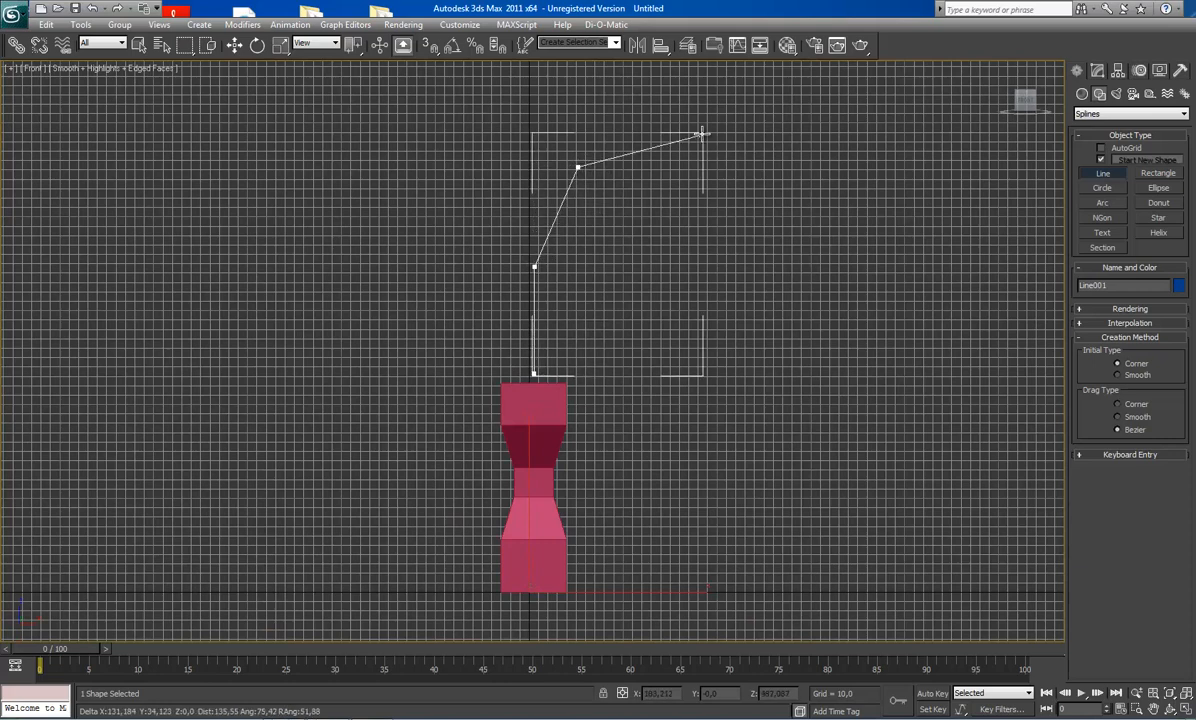
click(676, 131)
click(806, 149)
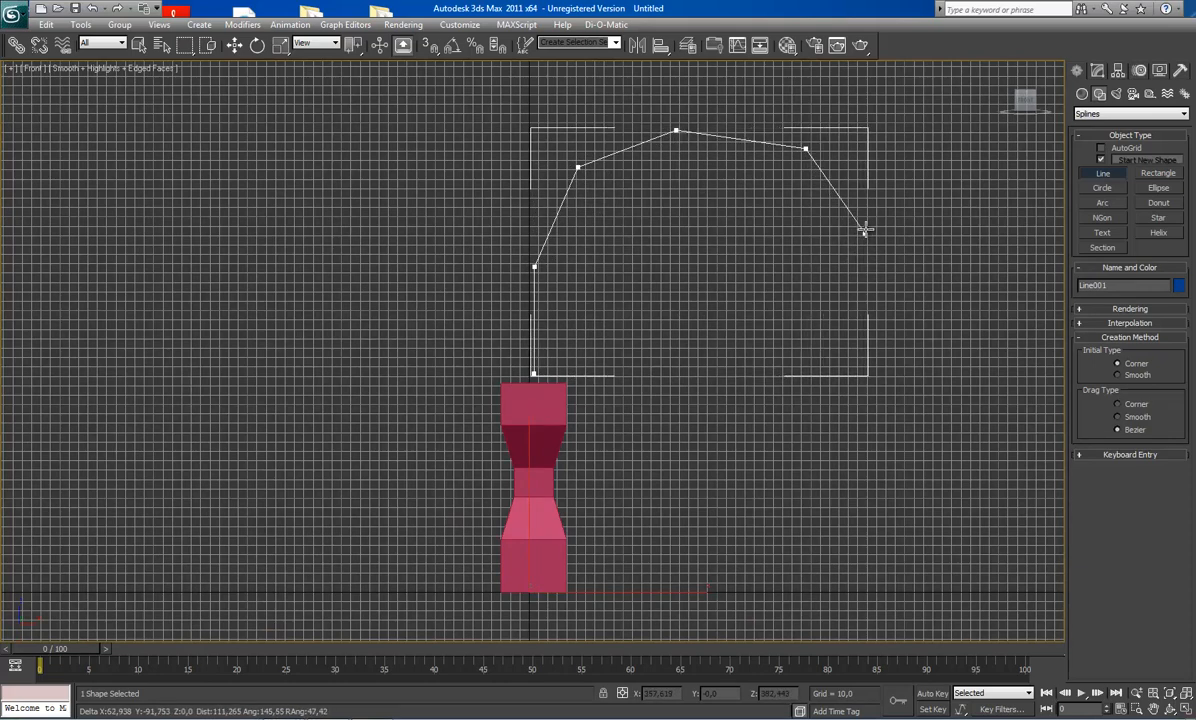
click(866, 230)
click(863, 310)
right_click(821, 342)
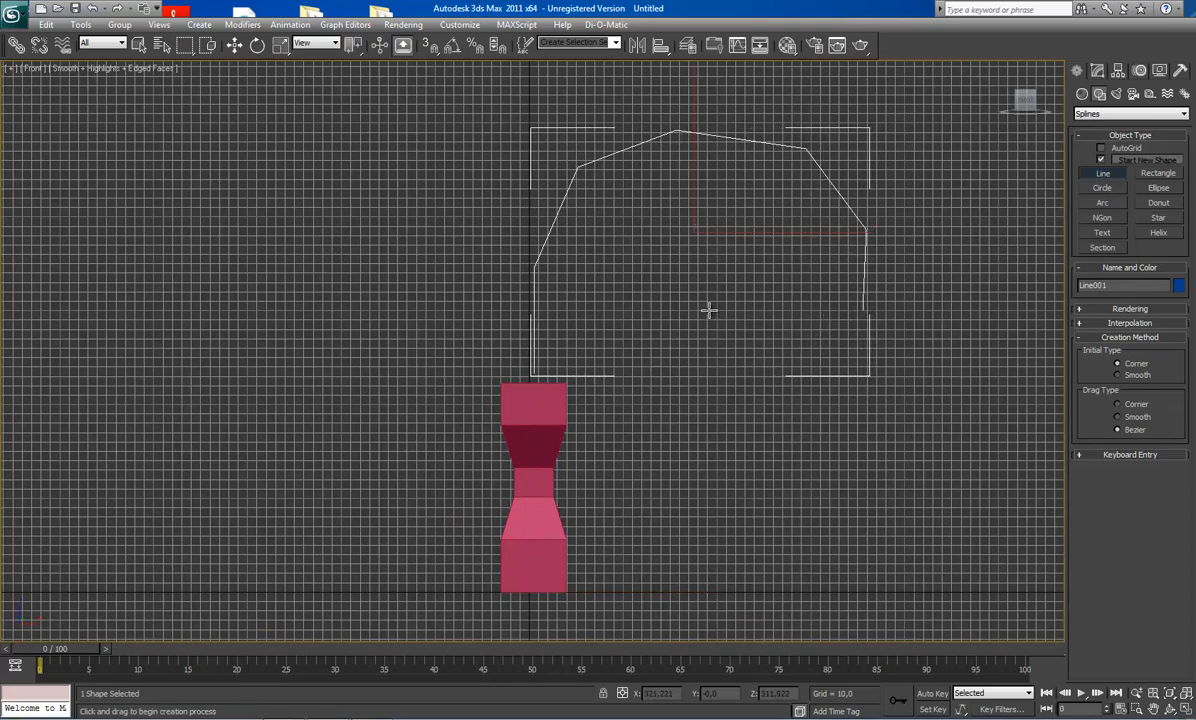
Step: Return to the perspective view, end line drawing, and select the tower's top polygon at polygon level
key(p)
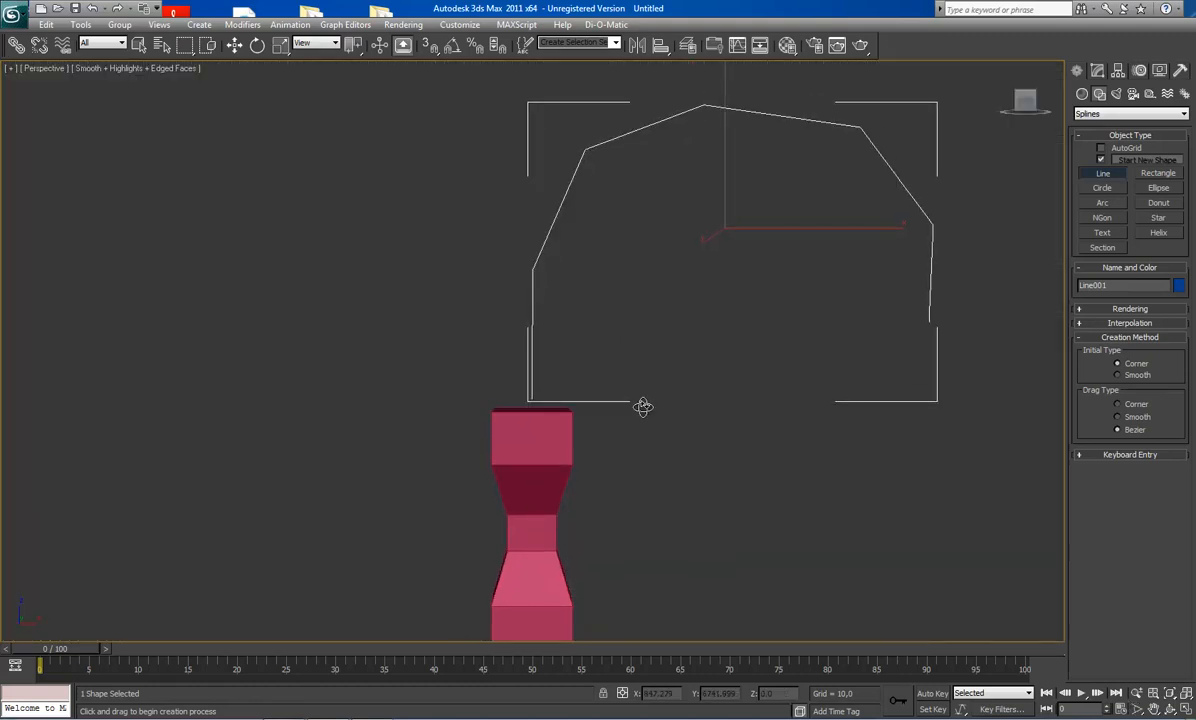
alt+middle_drag(643, 408, 593, 397)
right_click(593, 398)
click(590, 402)
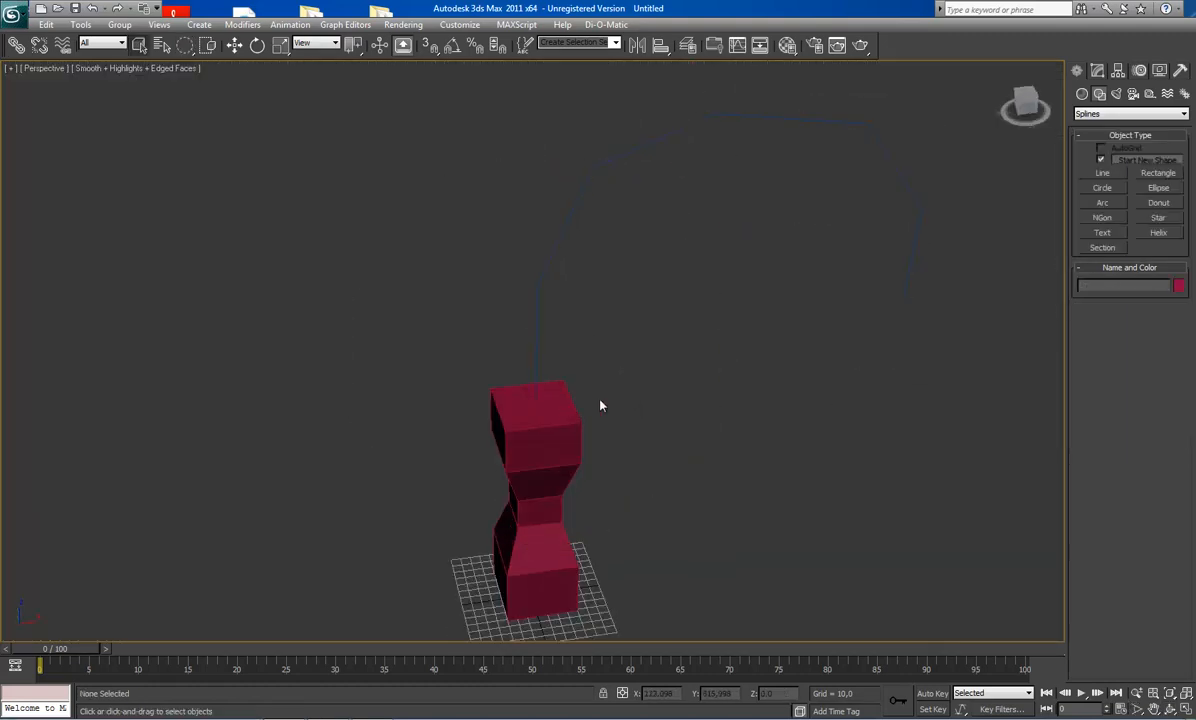
click(566, 405)
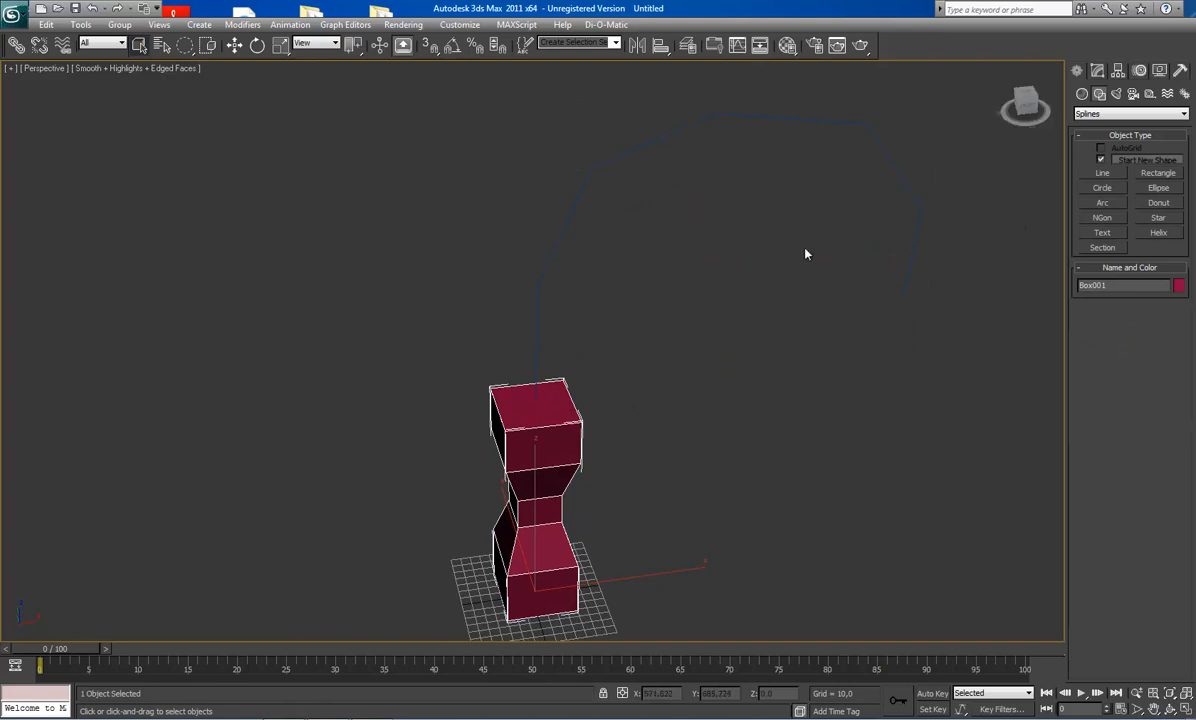
click(1097, 70)
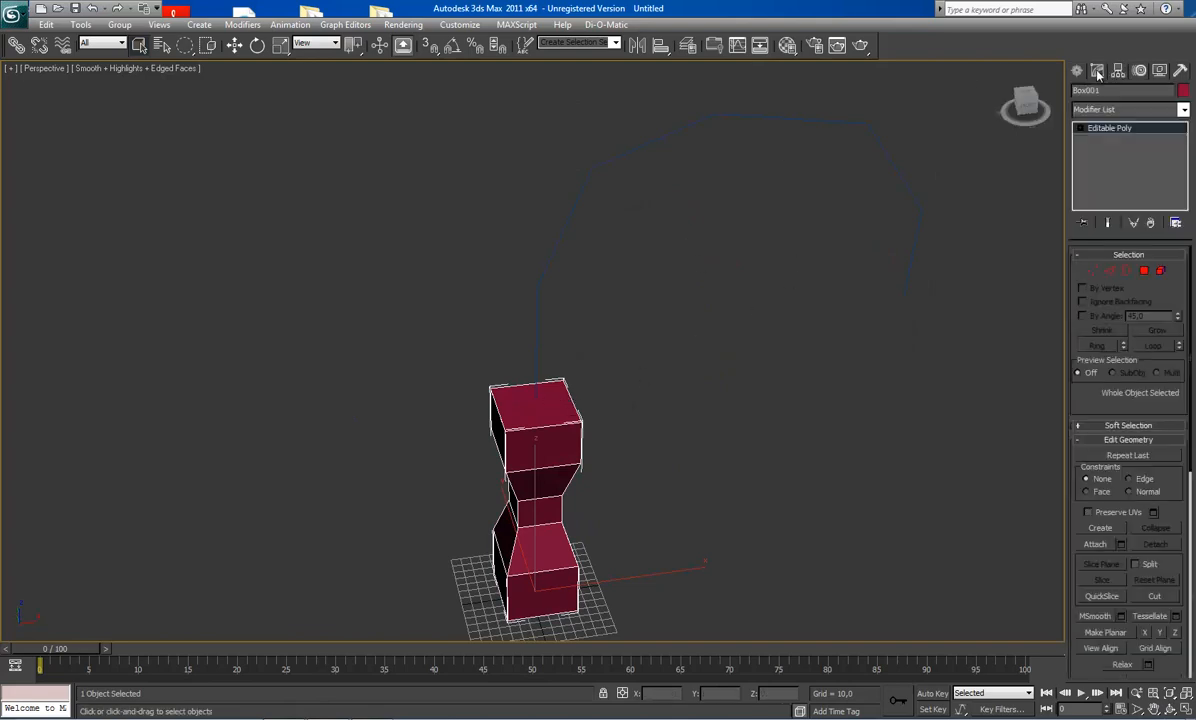
click(1143, 271)
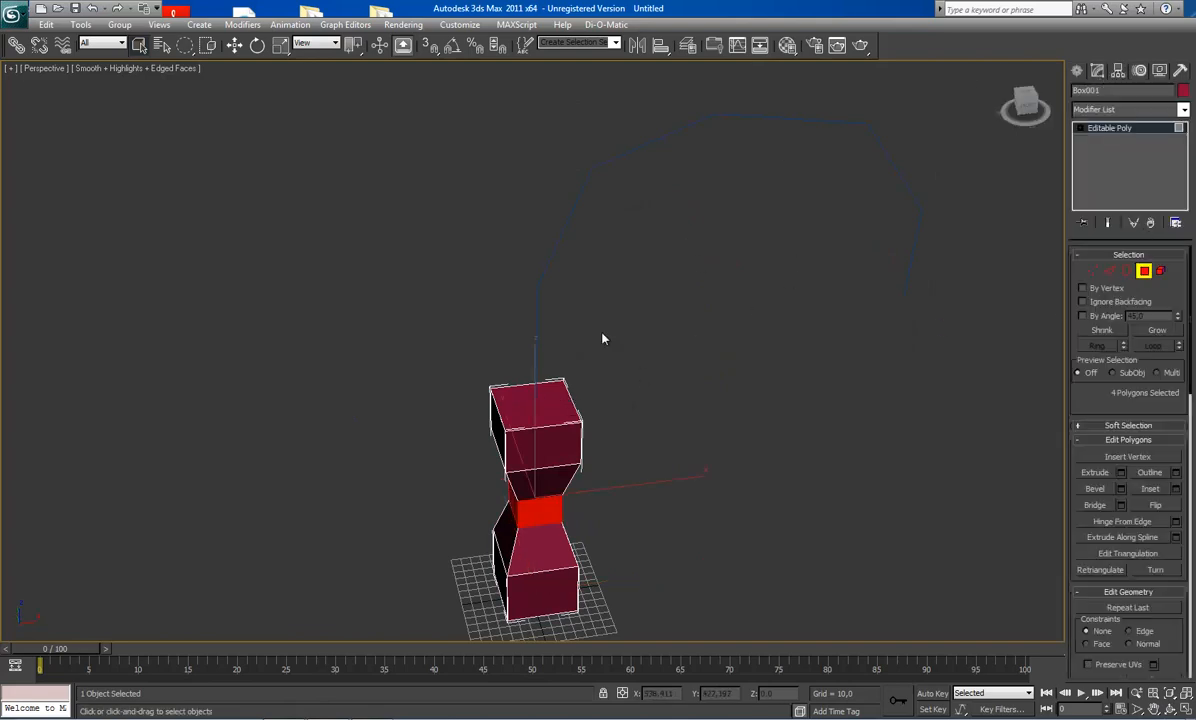
click(534, 404)
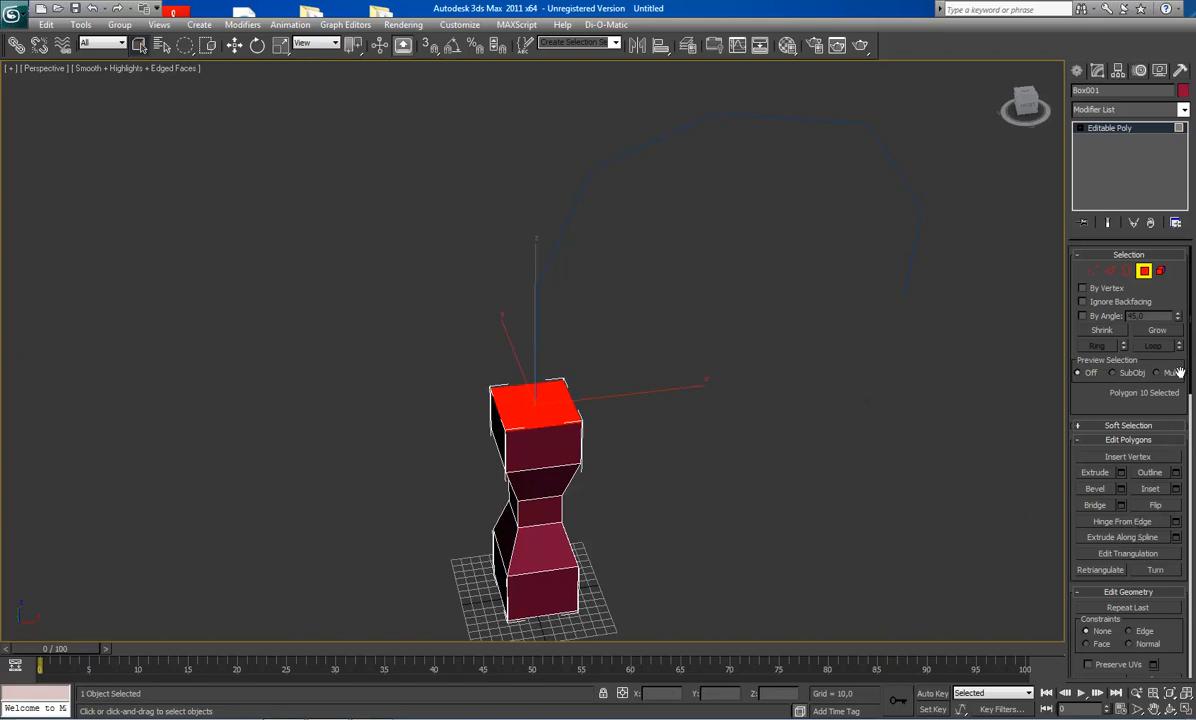
Step: Extrude the selected top polygon along the arched line and inspect the shape from several angles
click(1123, 538)
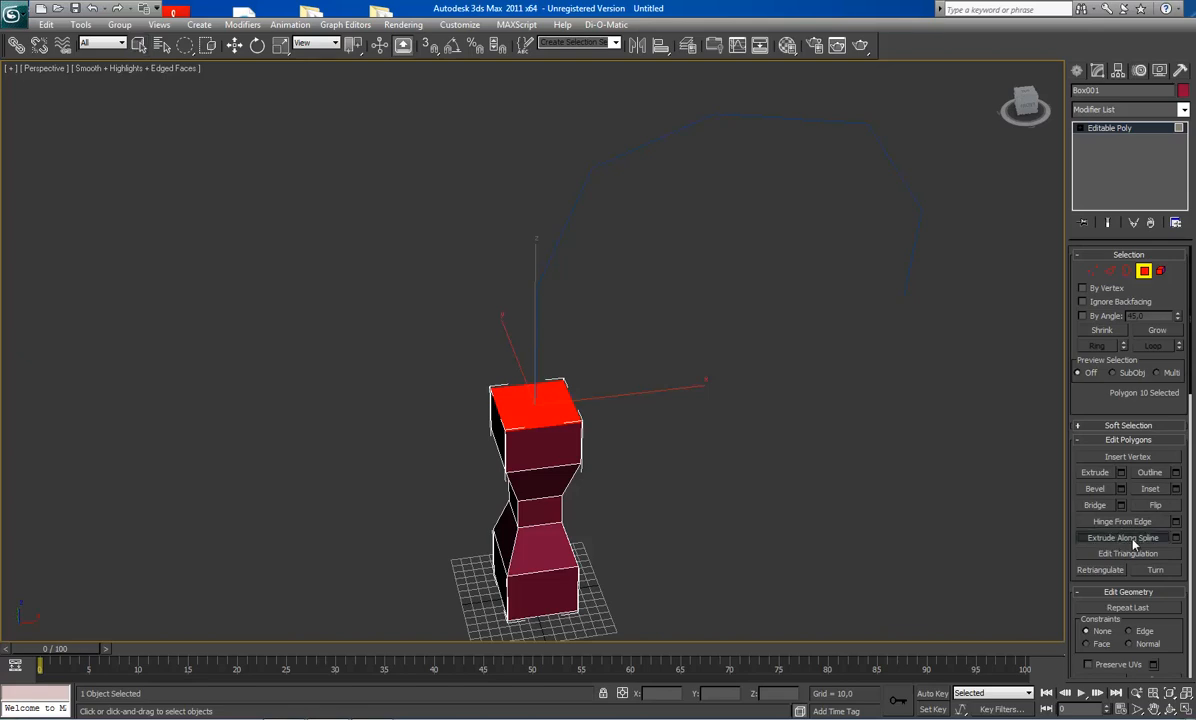
click(538, 293)
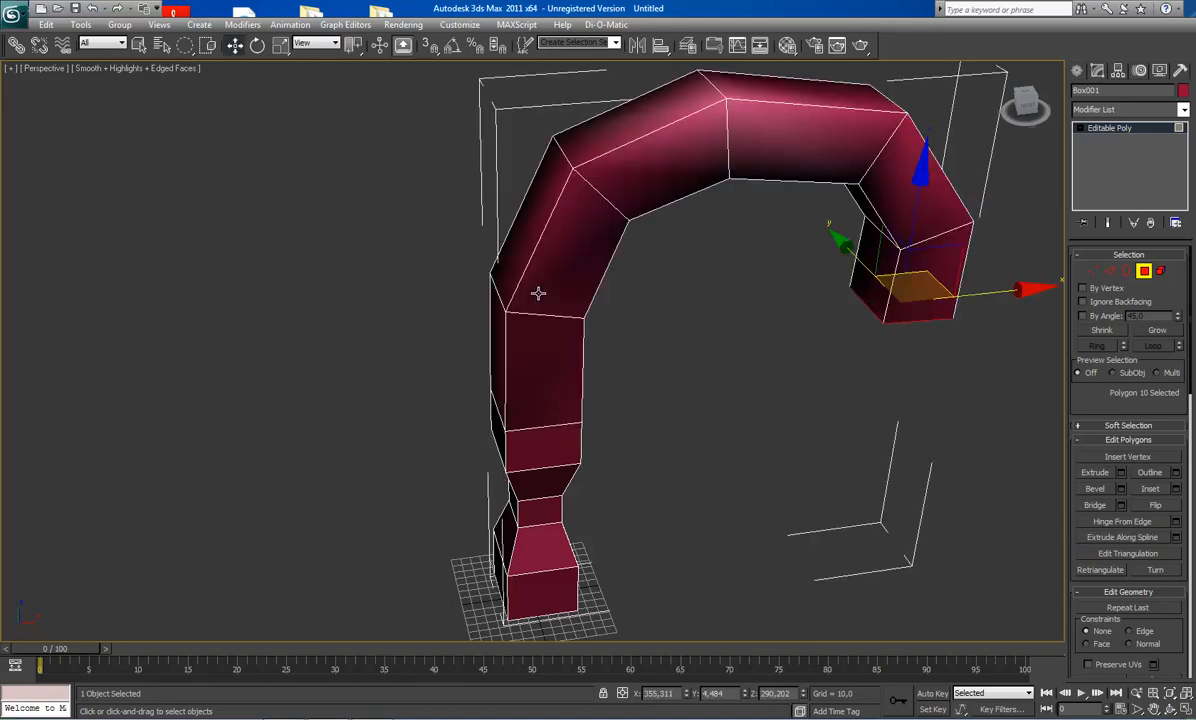
key(ctrl+r)
drag(599, 392, 601, 356)
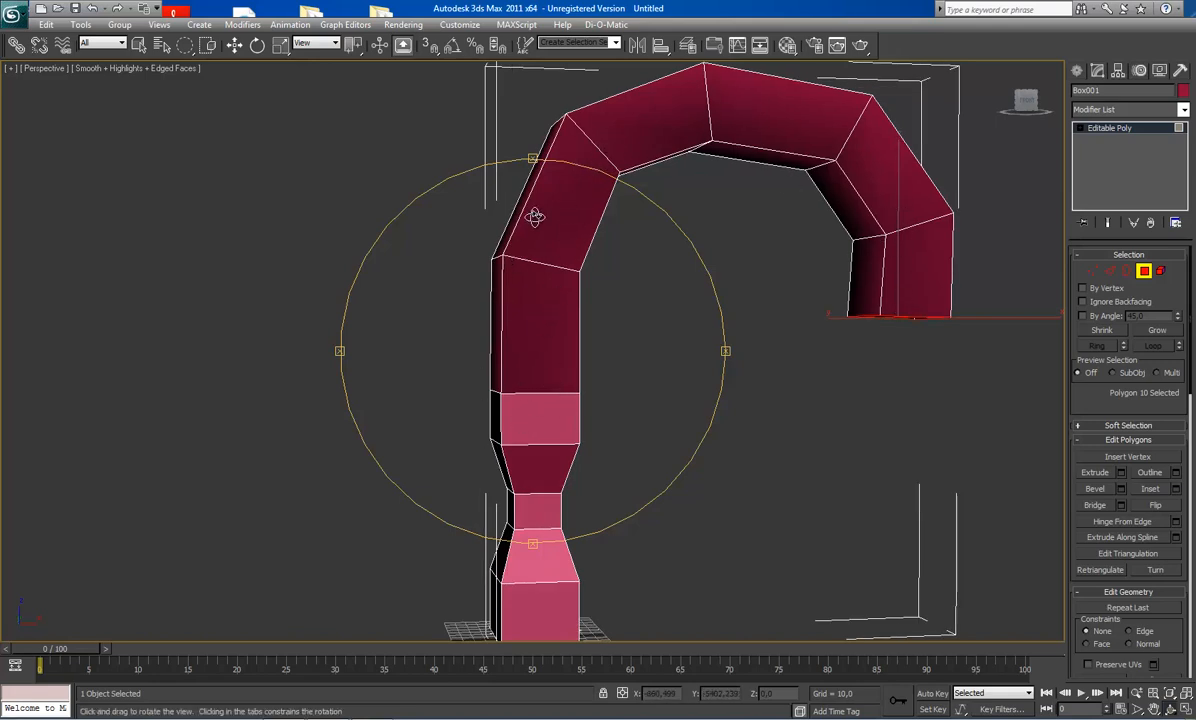
drag(496, 308, 521, 347)
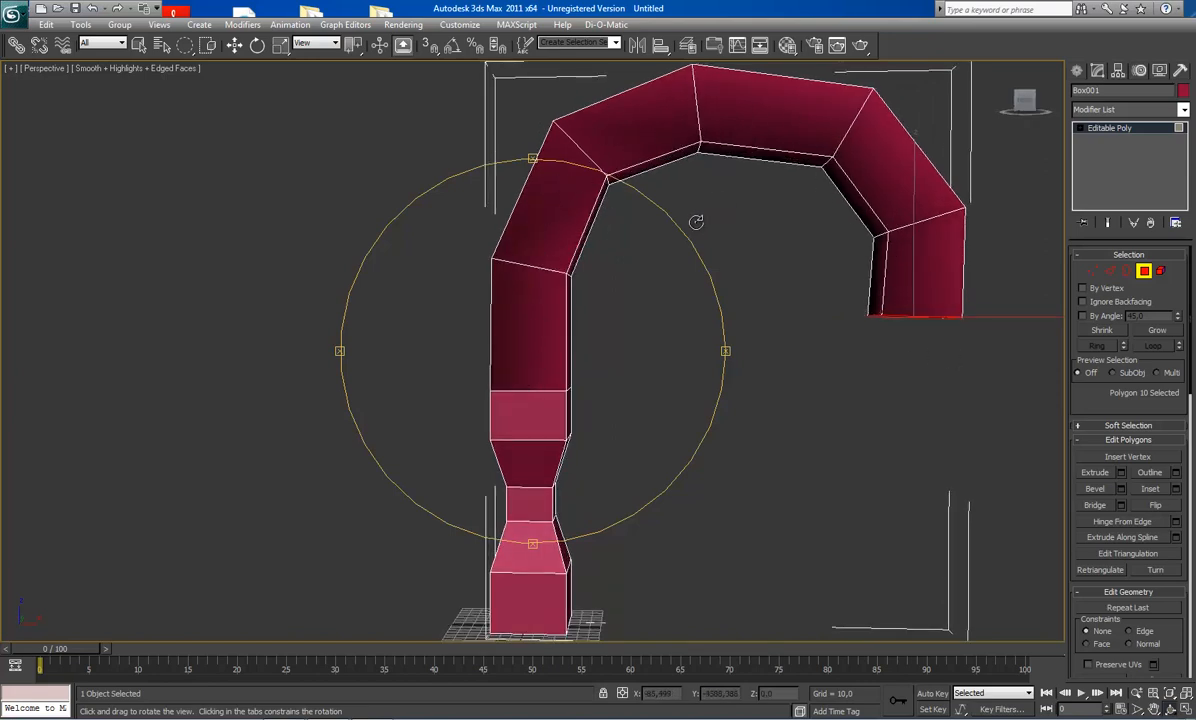
Step: Undo the extrusion of the top polygon along the line
key(ctrl+z)
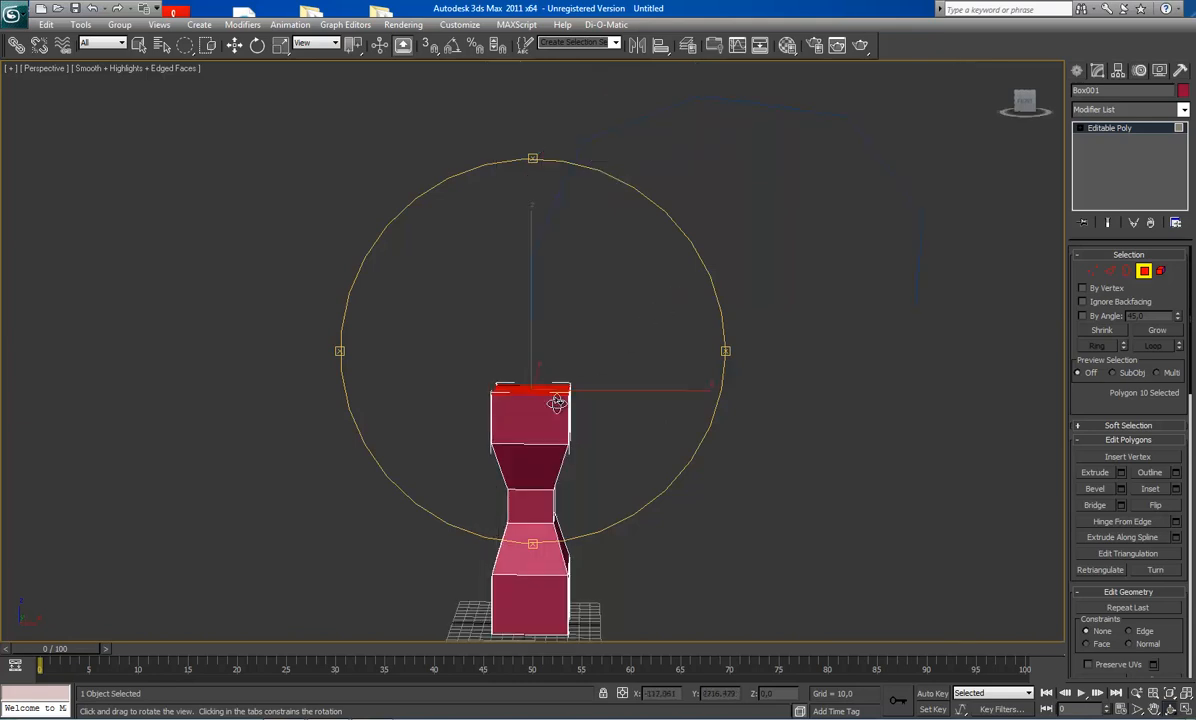
drag(557, 402, 590, 414)
right_click(590, 414)
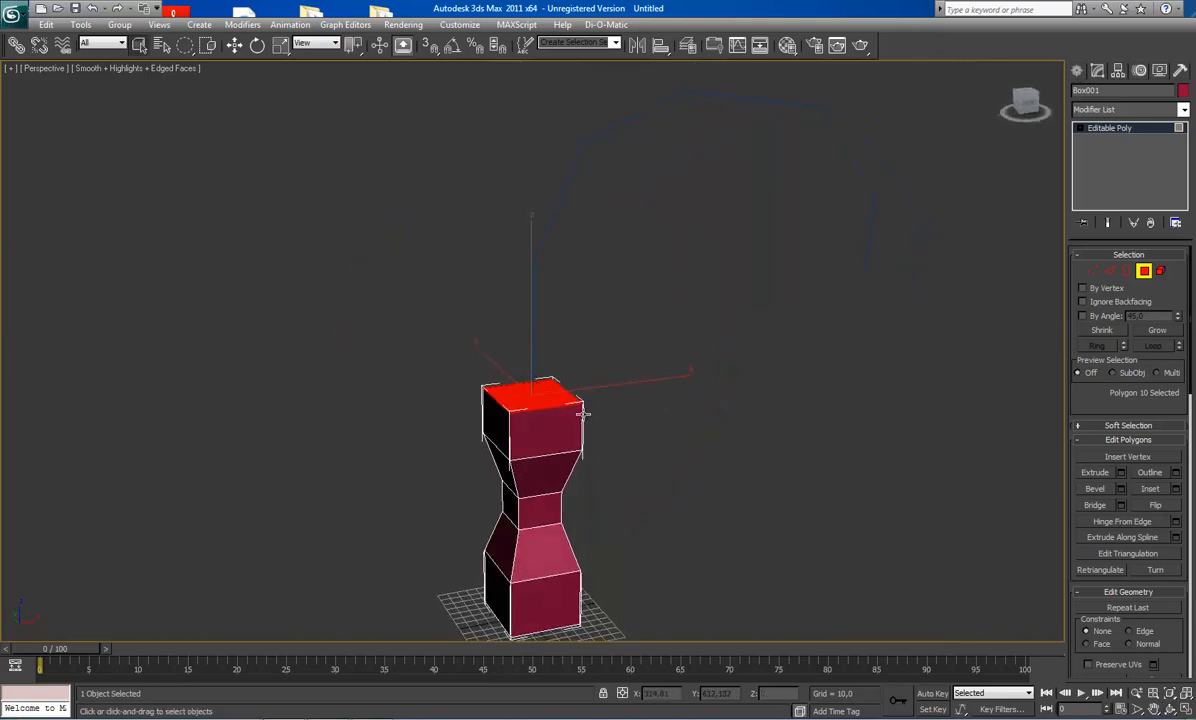
middle_drag(623, 408, 625, 420)
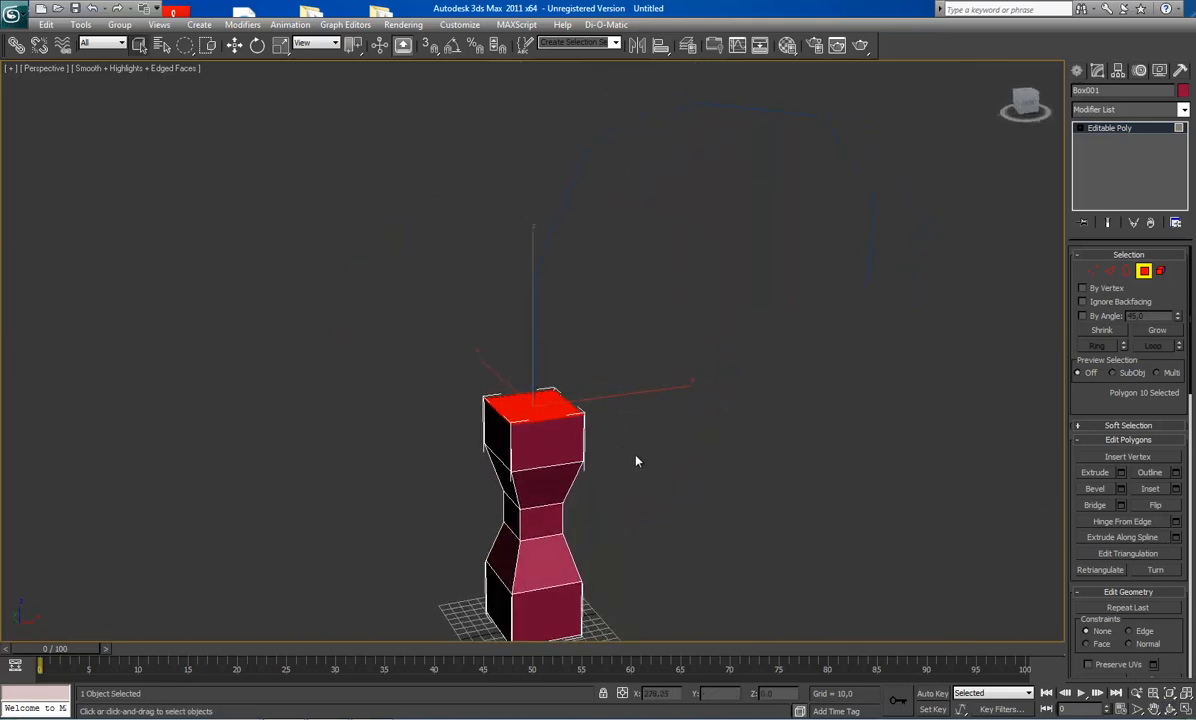
Step: Extrude the top polygon along the spline with 13 segments, keeping taper amount, taper curve and twist at 0
click(1176, 537)
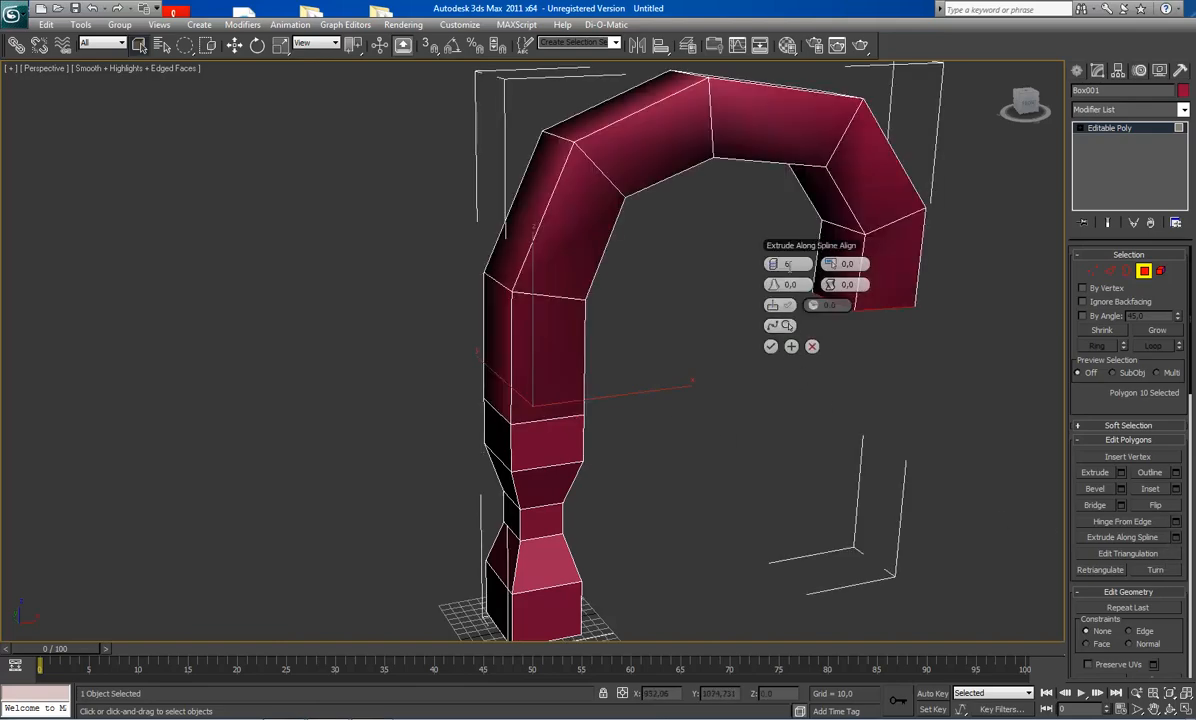
drag(773, 264, 831, 284)
right_click(831, 264)
right_click(778, 284)
right_click(831, 285)
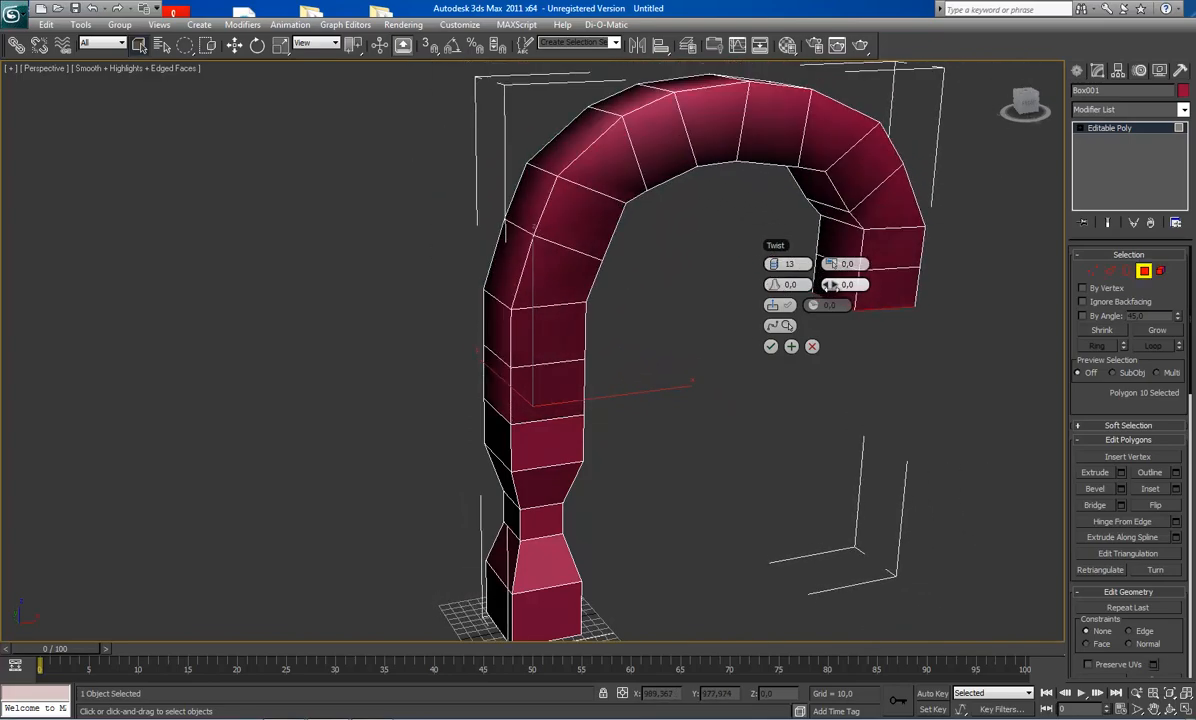
click(771, 347)
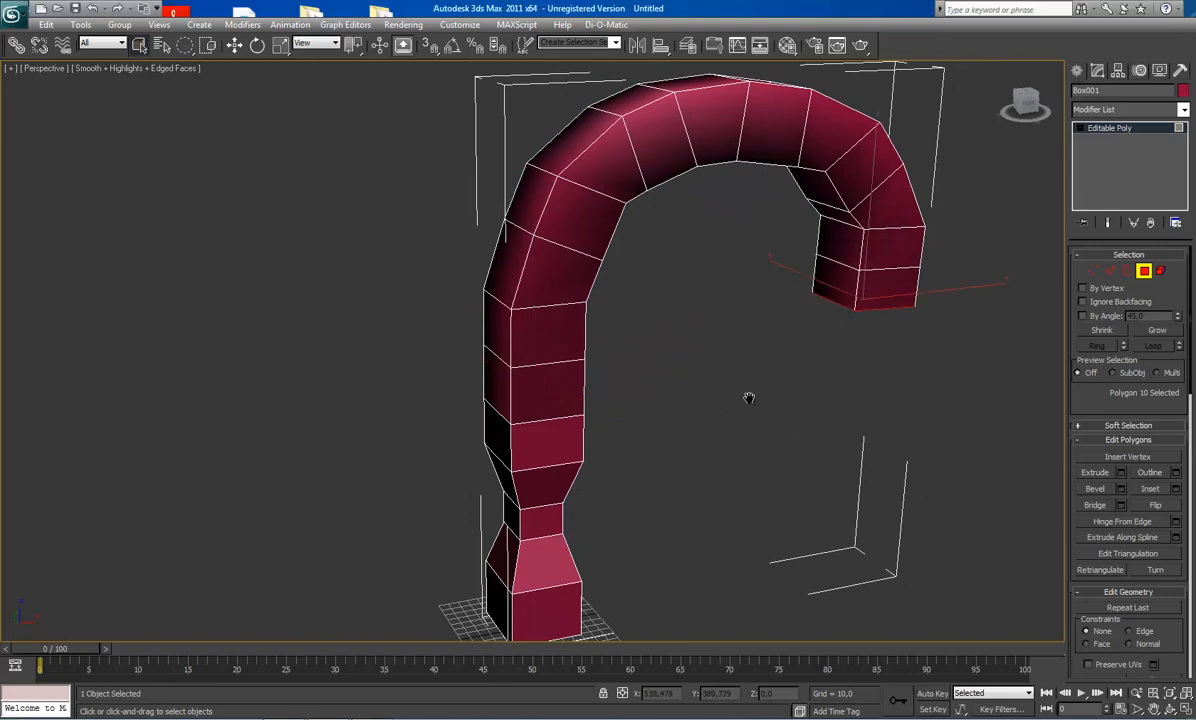
Step: Examine the extruded arch from several angles and look through the polygon editing options
middle_drag(750, 398, 662, 354)
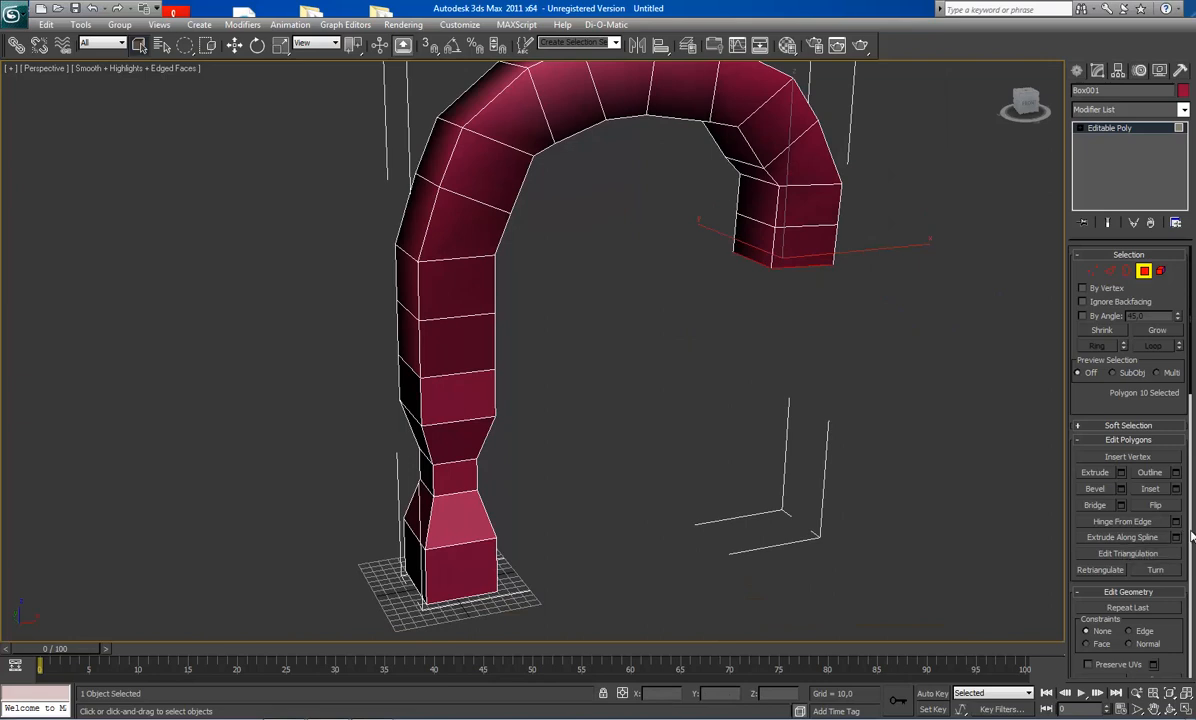
scroll(1190, 537, down, 5)
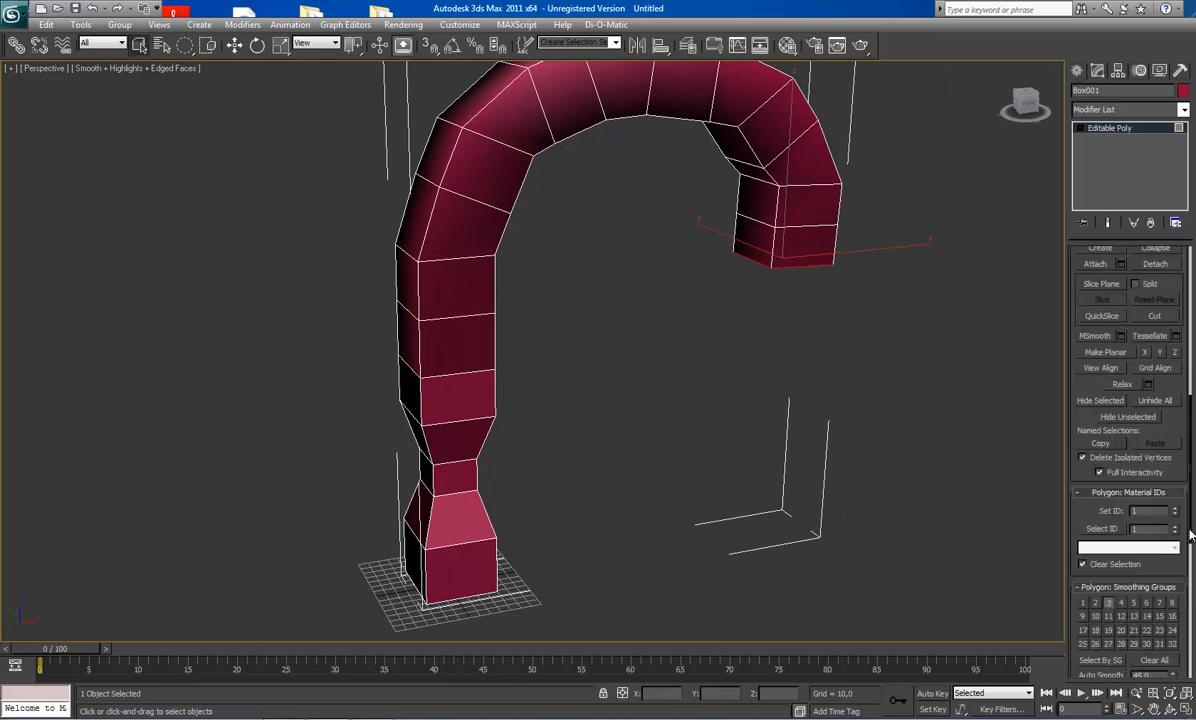
drag(1190, 535, 1190, 408)
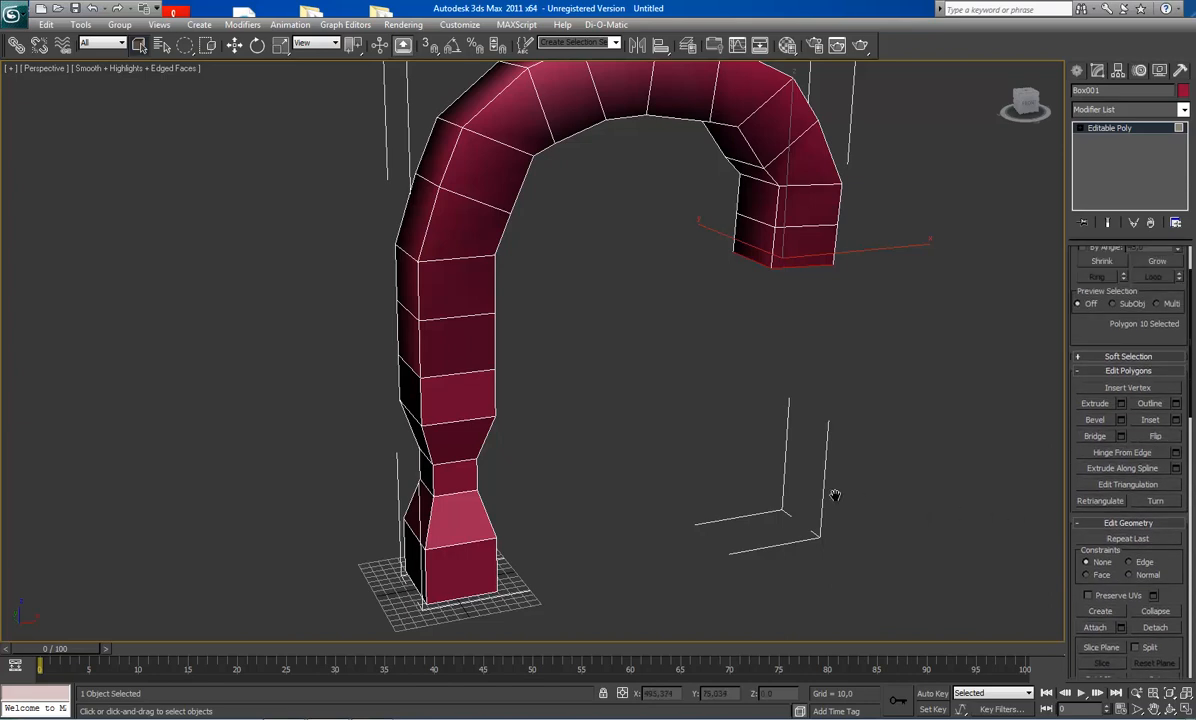
middle_drag(836, 494, 825, 603)
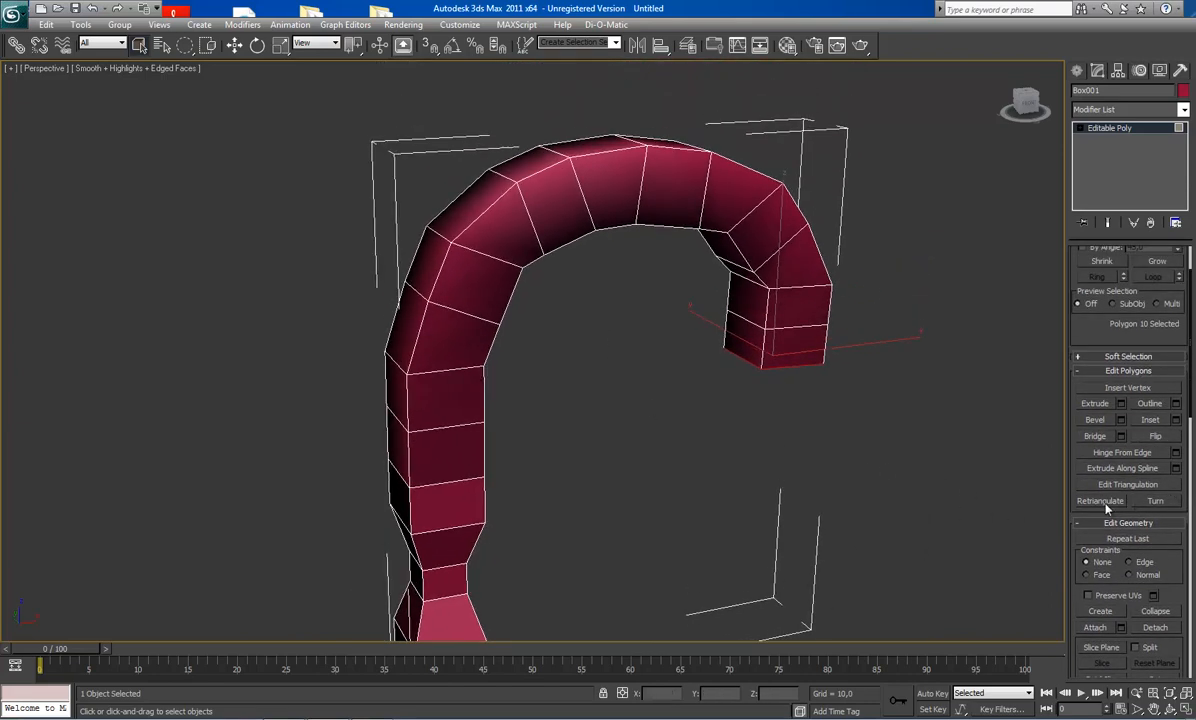
middle_drag(825, 413, 828, 477)
key(ctrl+r)
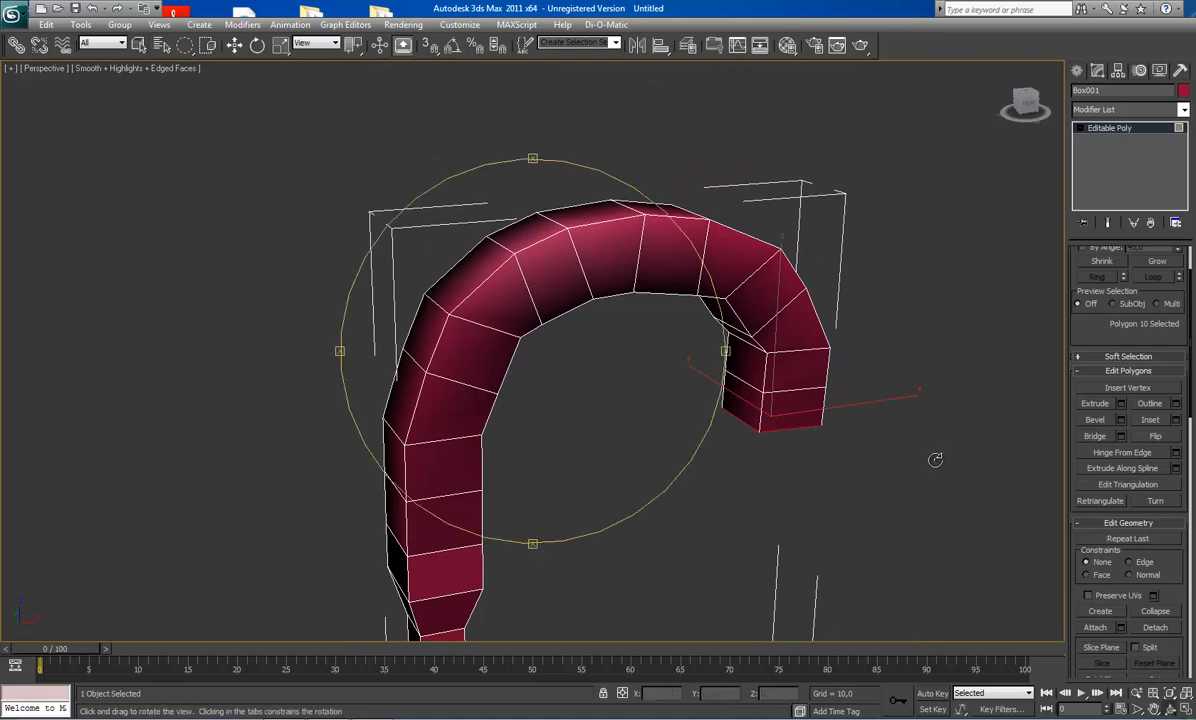
drag(664, 352, 619, 430)
right_click(619, 431)
middle_drag(565, 465, 601, 402)
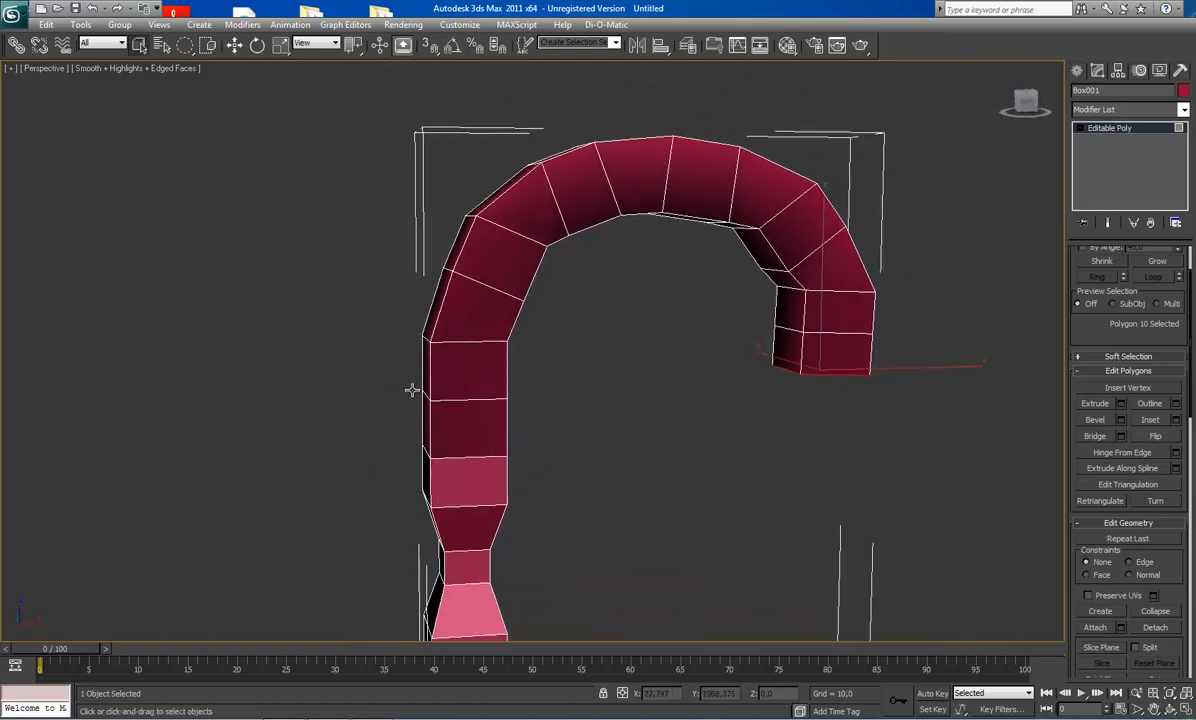
middle_drag(582, 552, 581, 526)
scroll(565, 507, down, 2)
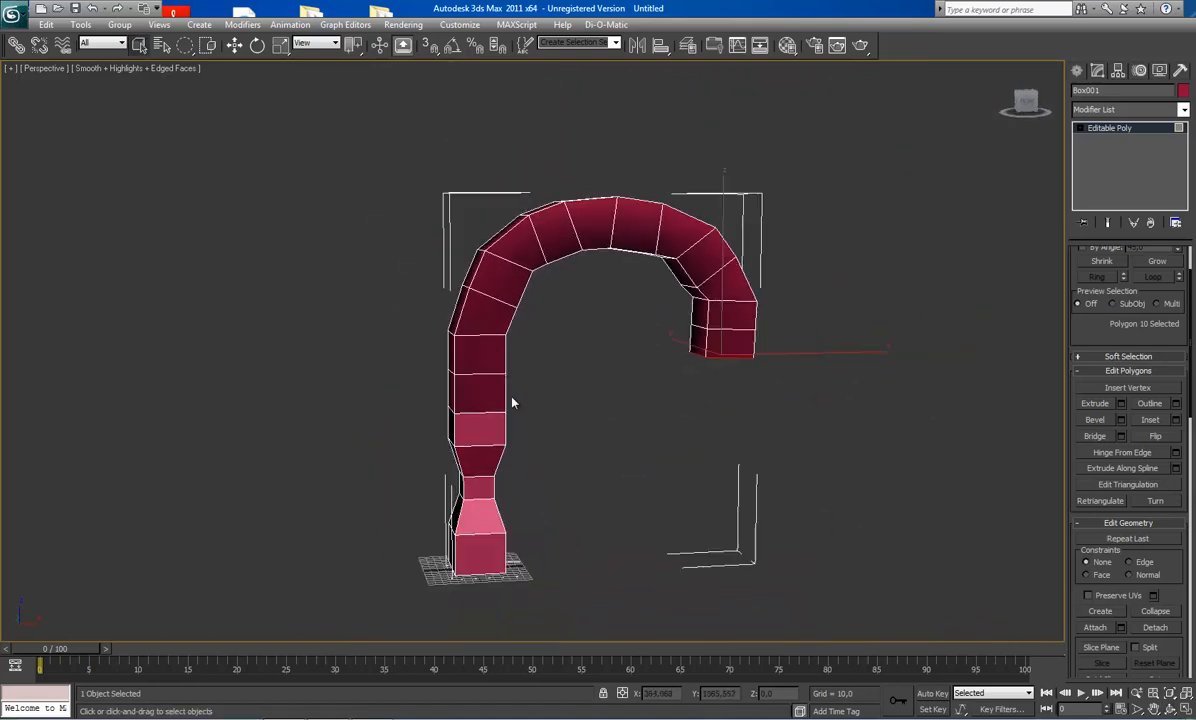
Step: Switch to a rectangular selection region and select the polygons around the column shaft, from above its narrow neck to the arch's start
drag(390, 341, 555, 435)
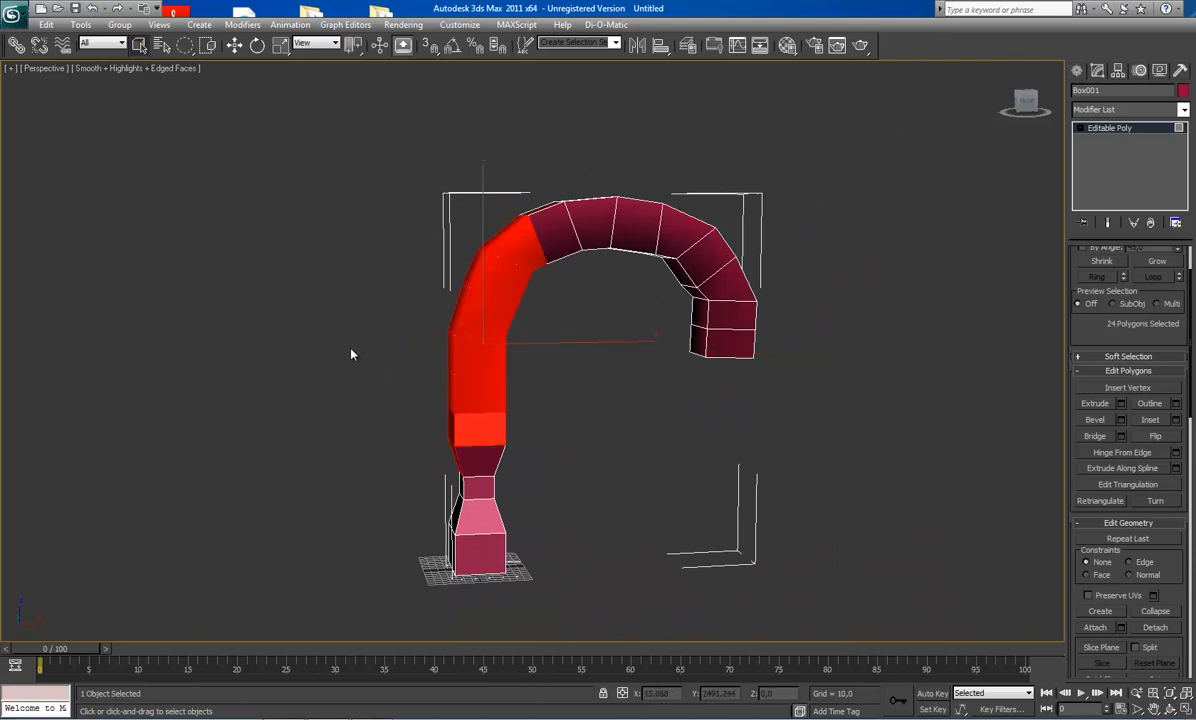
click(524, 408)
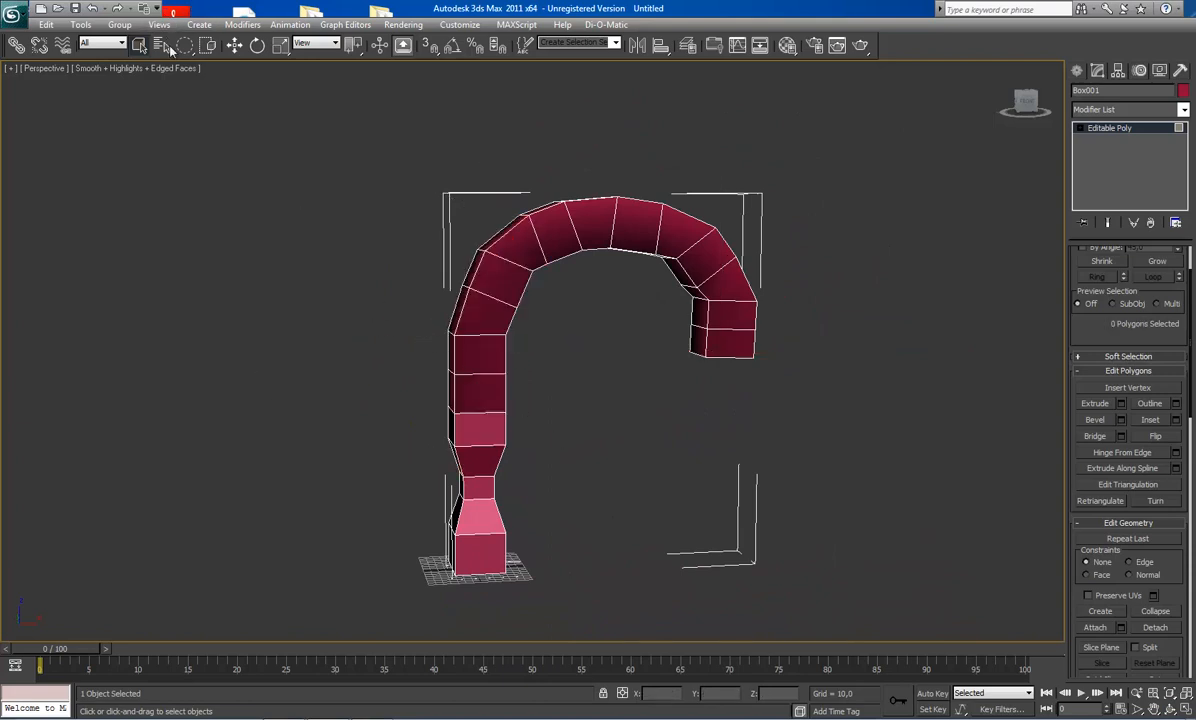
drag(185, 45, 184, 76)
drag(403, 336, 586, 467)
drag(406, 302, 594, 460)
Step: Flip the normals of the selected shaft polygons
alt+middle_drag(505, 366, 675, 380)
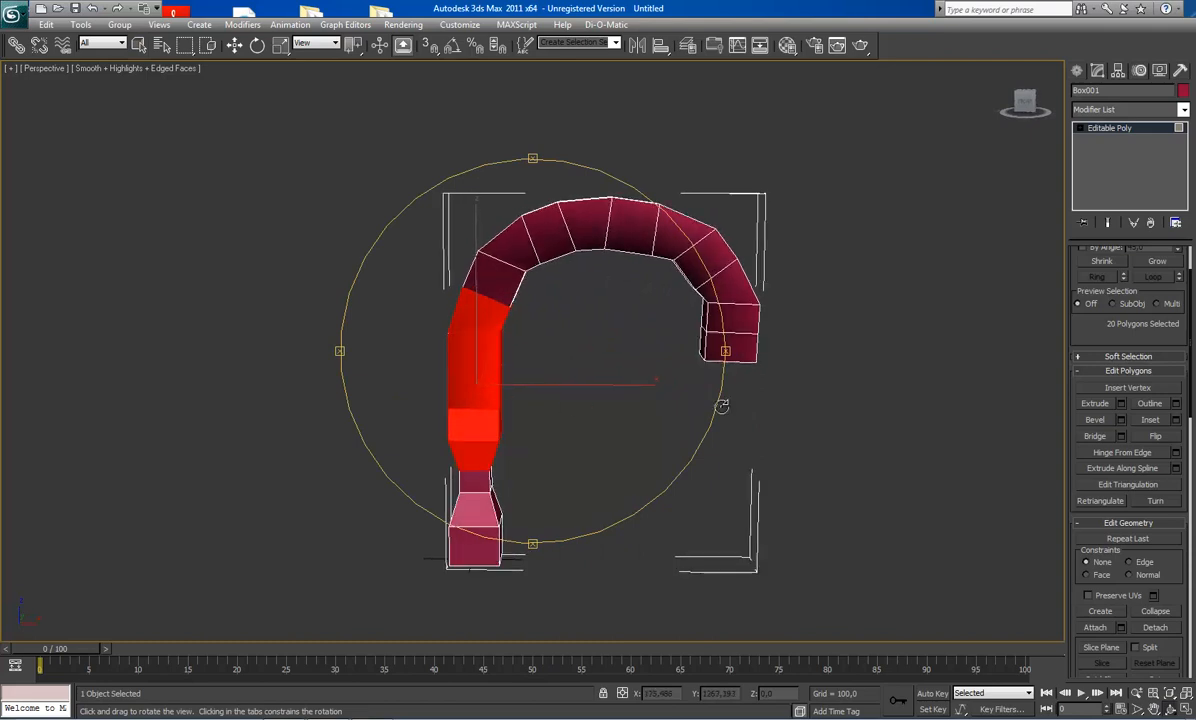
alt+middle_drag(540, 395, 597, 413)
middle_drag(580, 350, 595, 390)
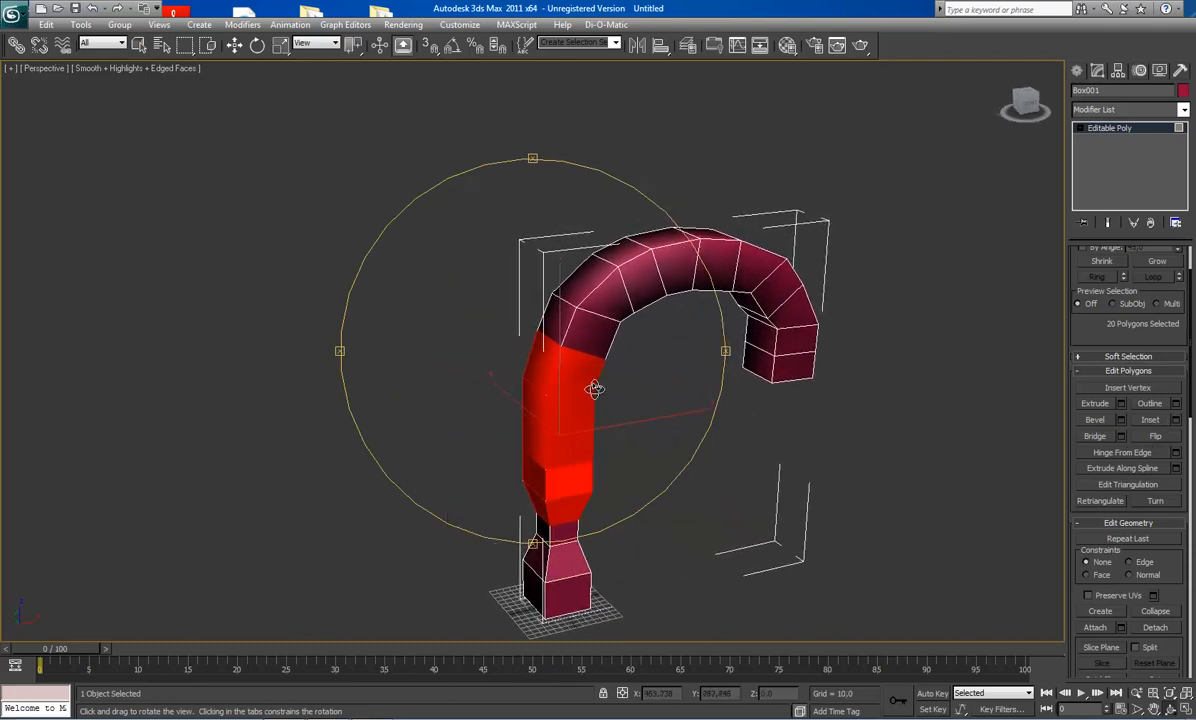
click(1138, 692)
drag(707, 485, 720, 456)
middle_drag(679, 480, 585, 398)
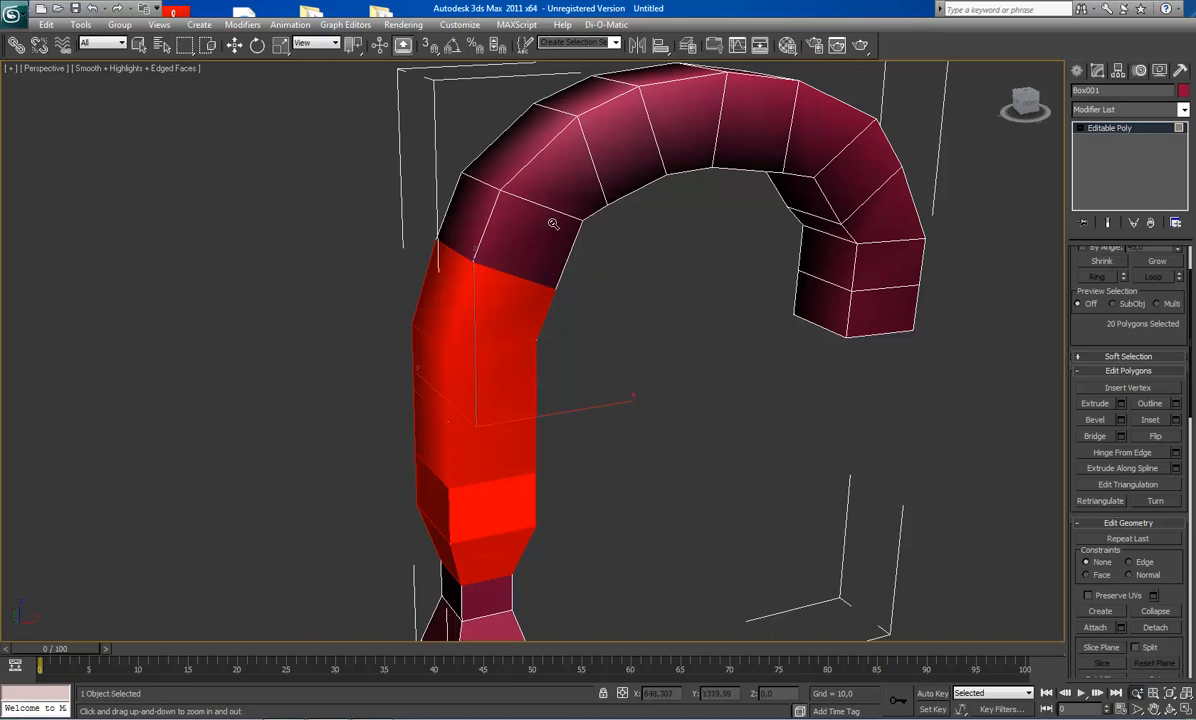
right_click(536, 253)
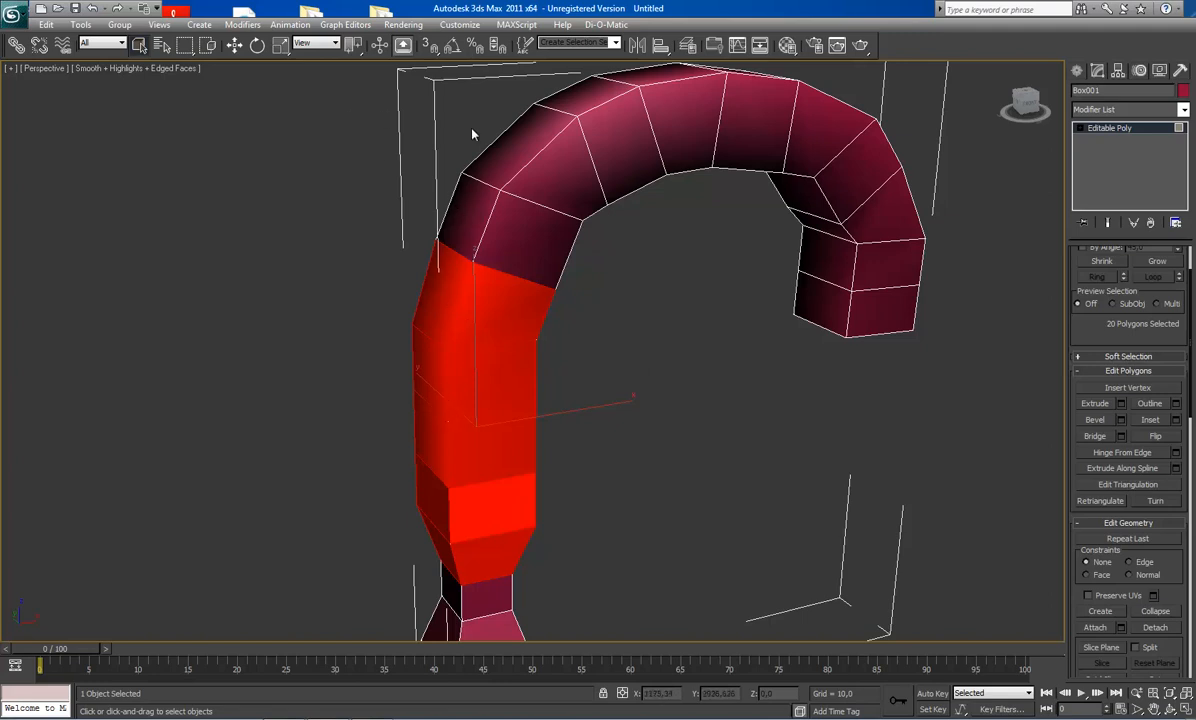
click(1158, 438)
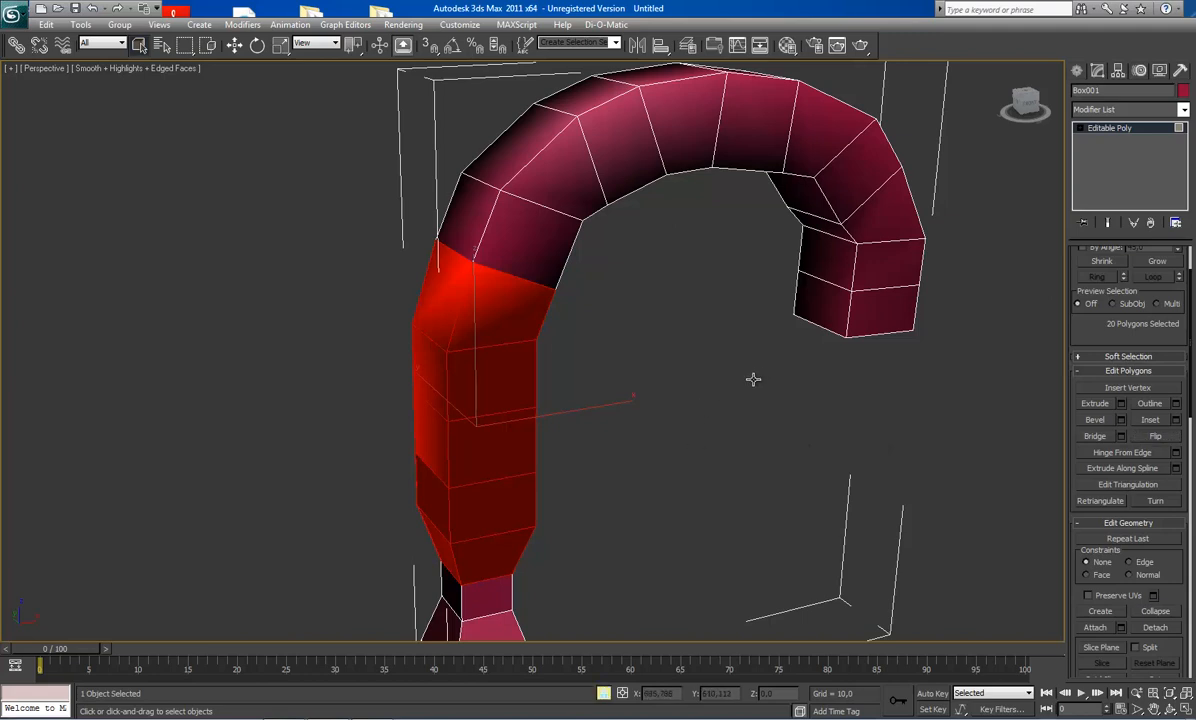
Step: Leave polygon level to inspect the flipped faces, and return to polygon level to view them from another angle
click(1112, 130)
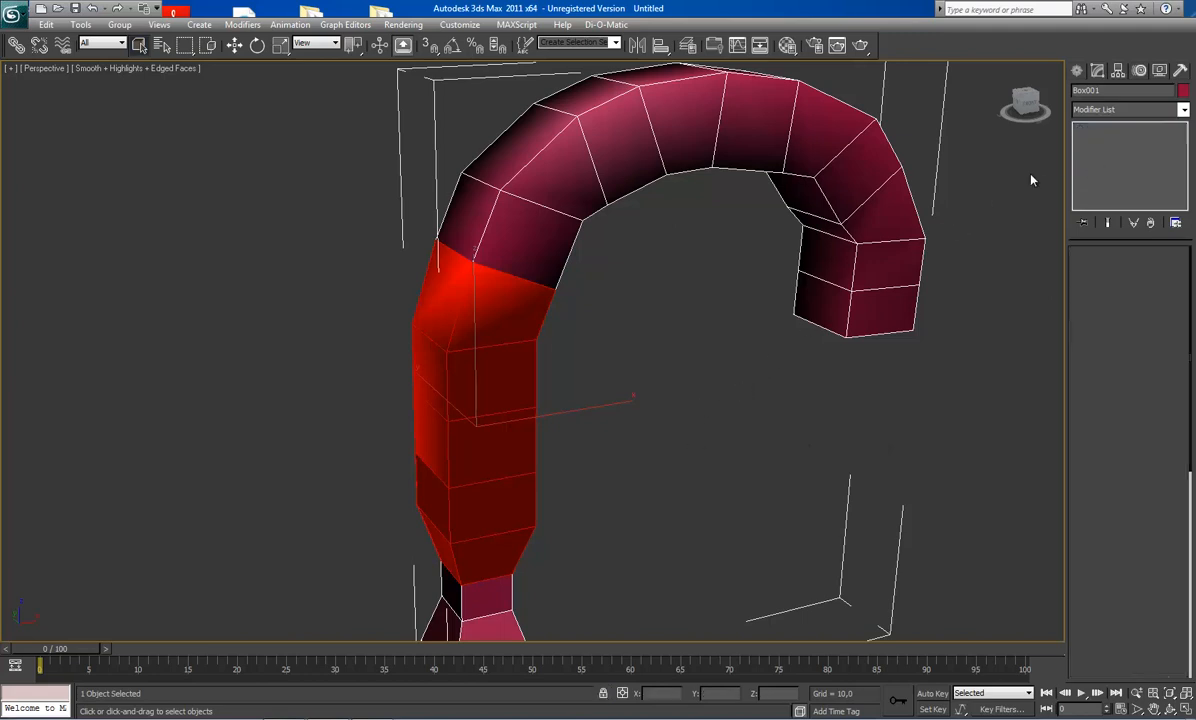
key(ctrl+r)
right_click(535, 399)
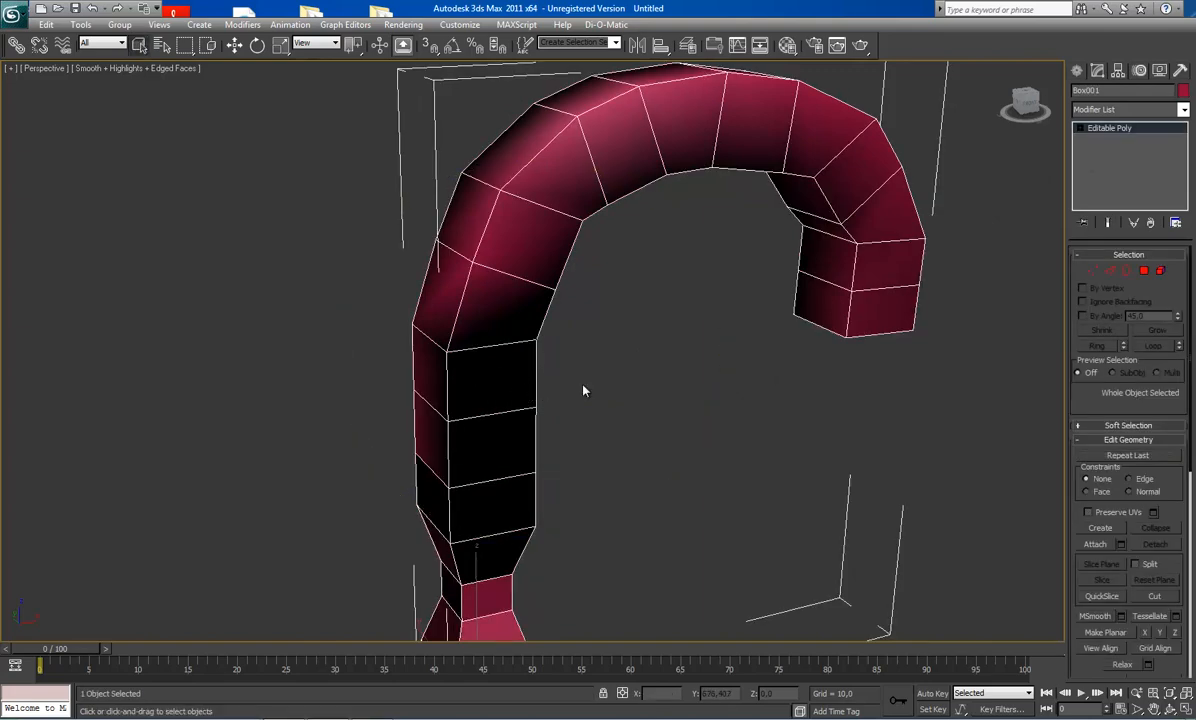
click(1144, 271)
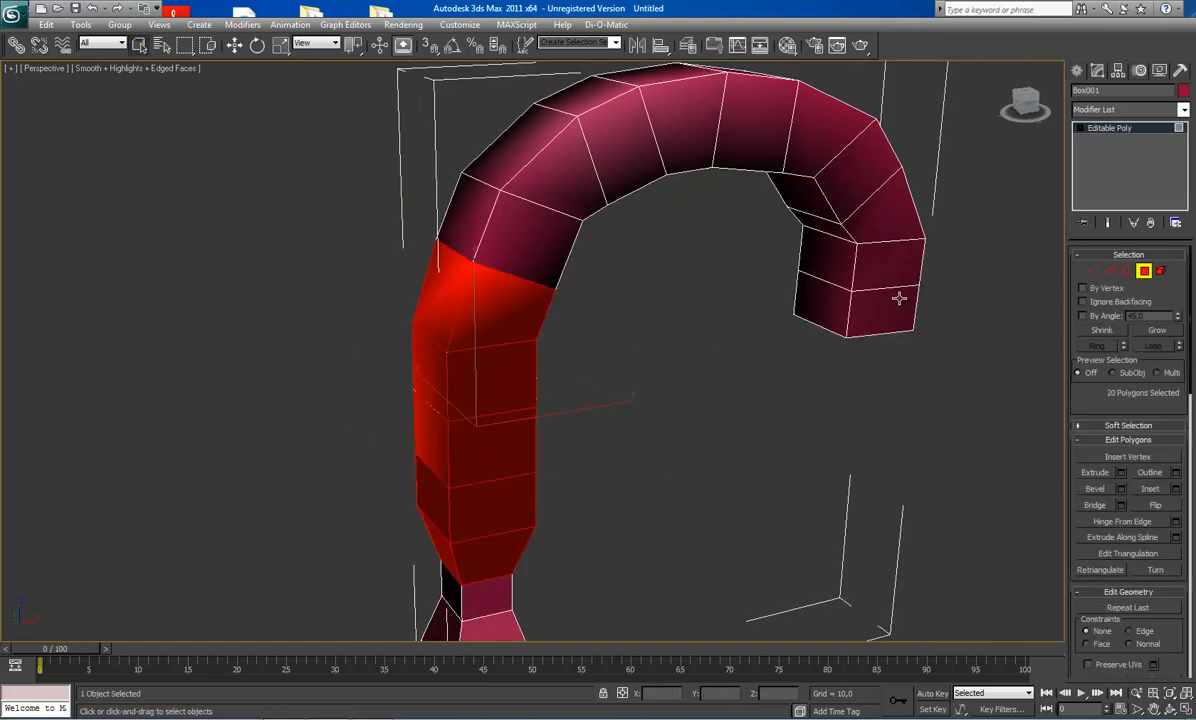
click(499, 390)
key(ctrl+r)
drag(609, 387, 547, 398)
key(ctrl+z)
right_click(550, 402)
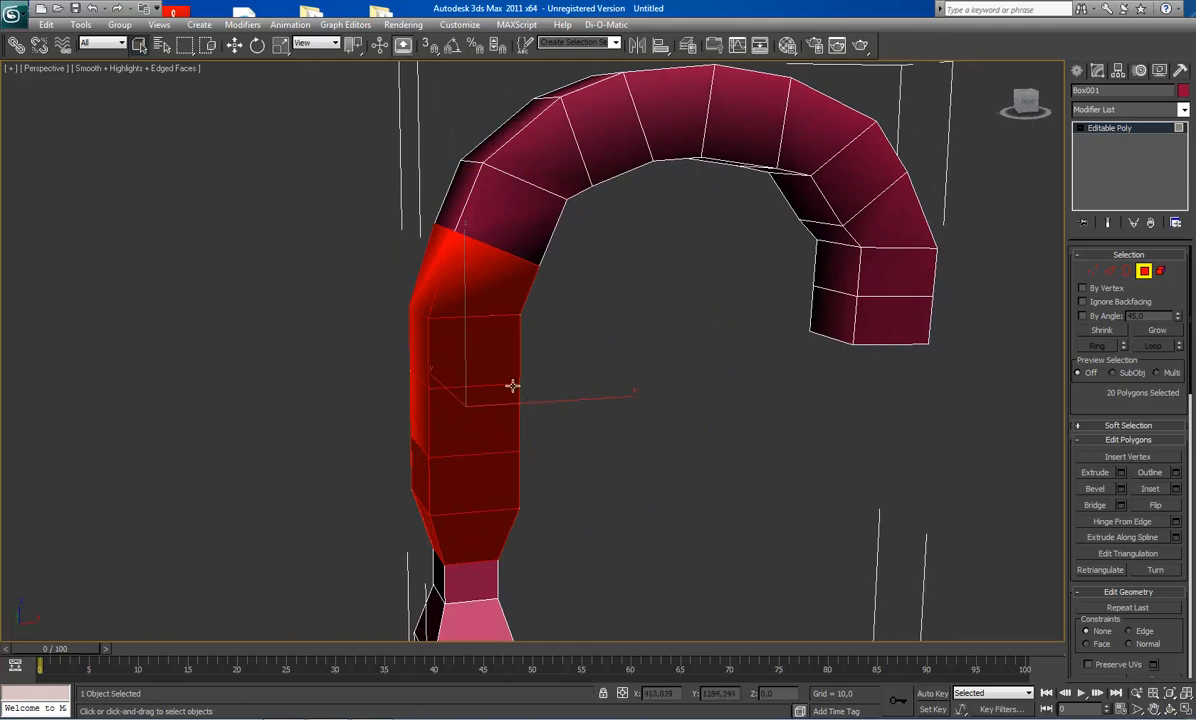
Step: Clear the selection and pick the flipped front faces of the shaft one at a time
click(511, 389)
click(472, 358)
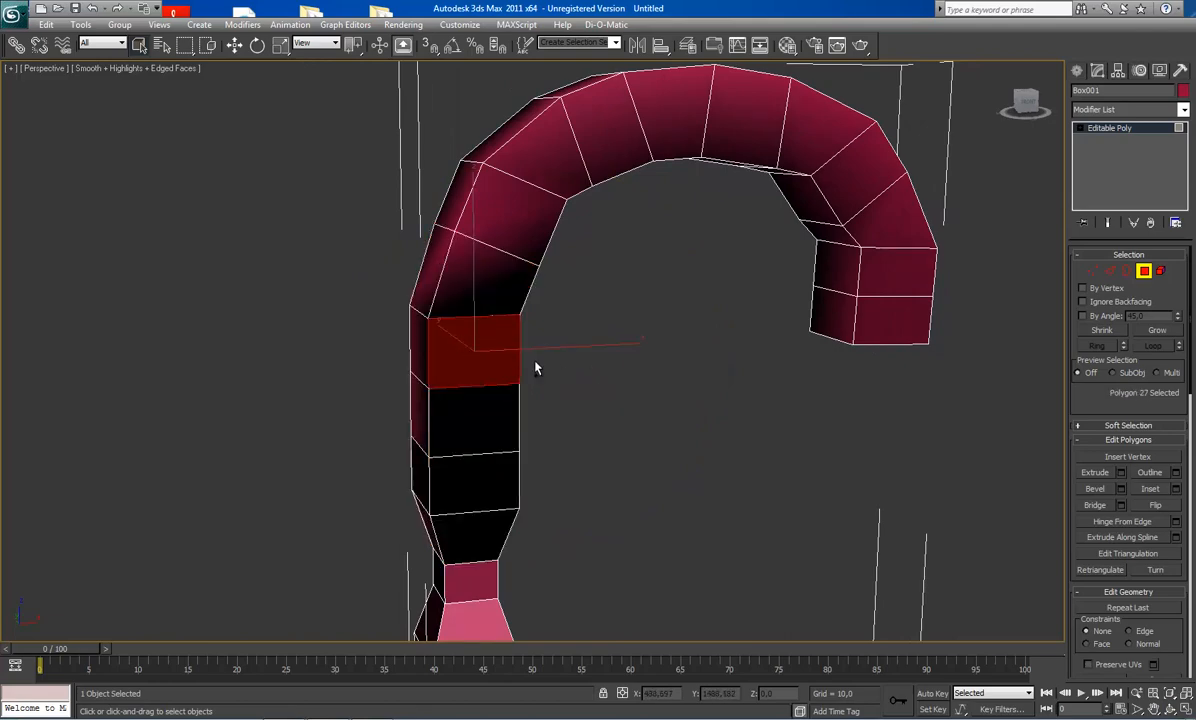
key(ctrl+r)
drag(534, 368, 515, 395)
right_click(529, 413)
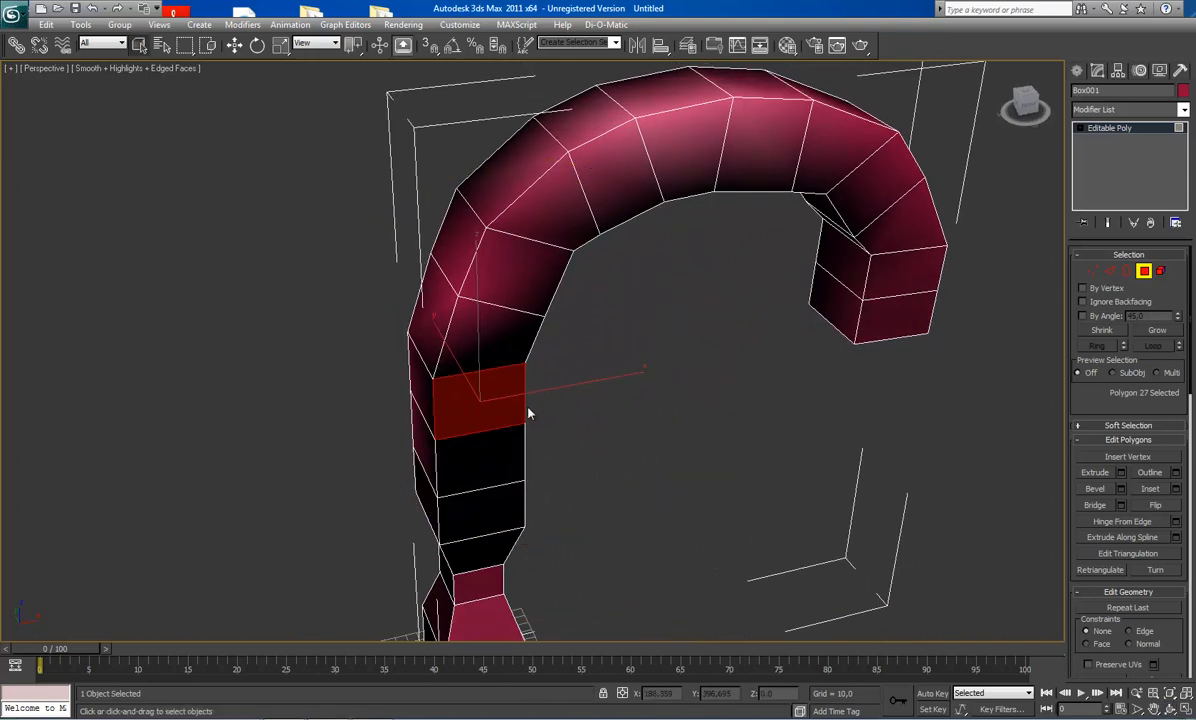
click(529, 413)
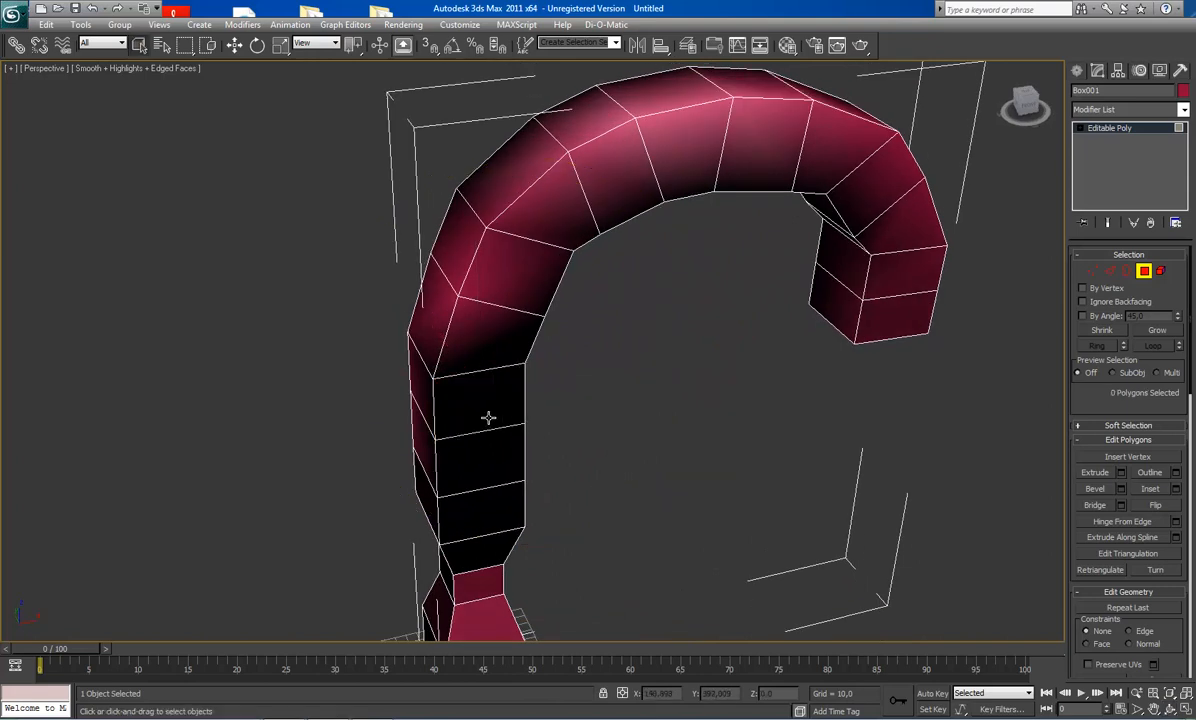
click(488, 419)
click(488, 447)
click(492, 502)
click(492, 545)
click(482, 505)
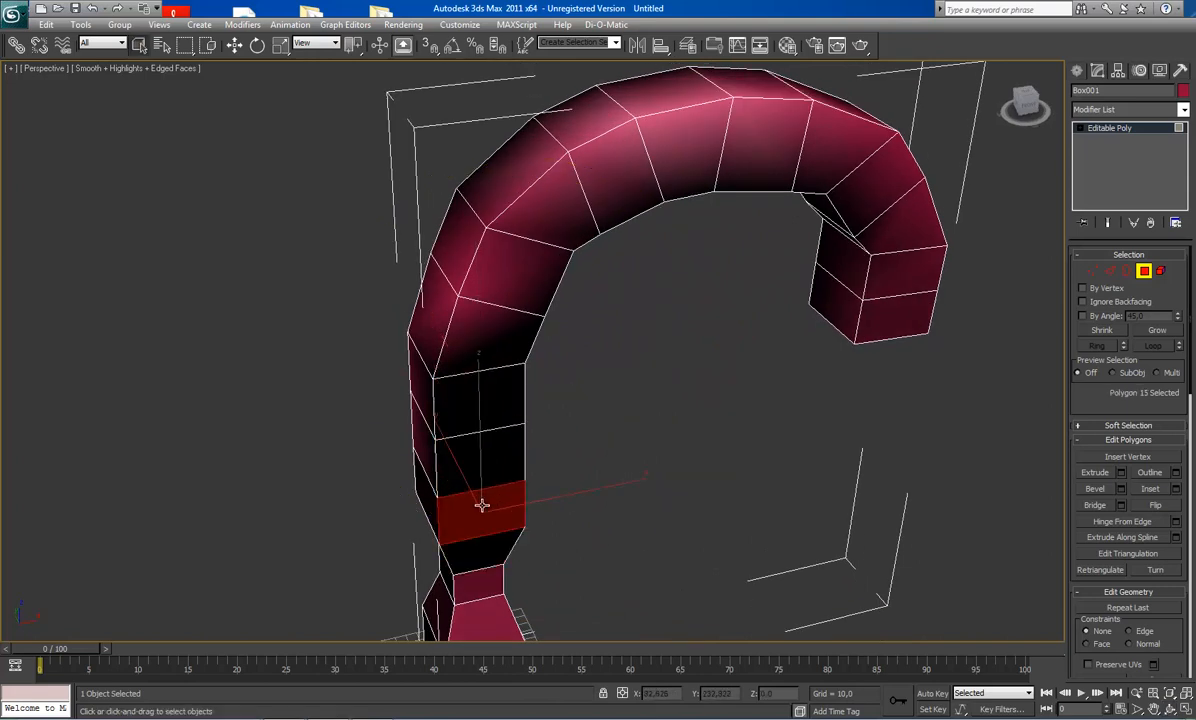
click(481, 468)
click(484, 423)
click(500, 455)
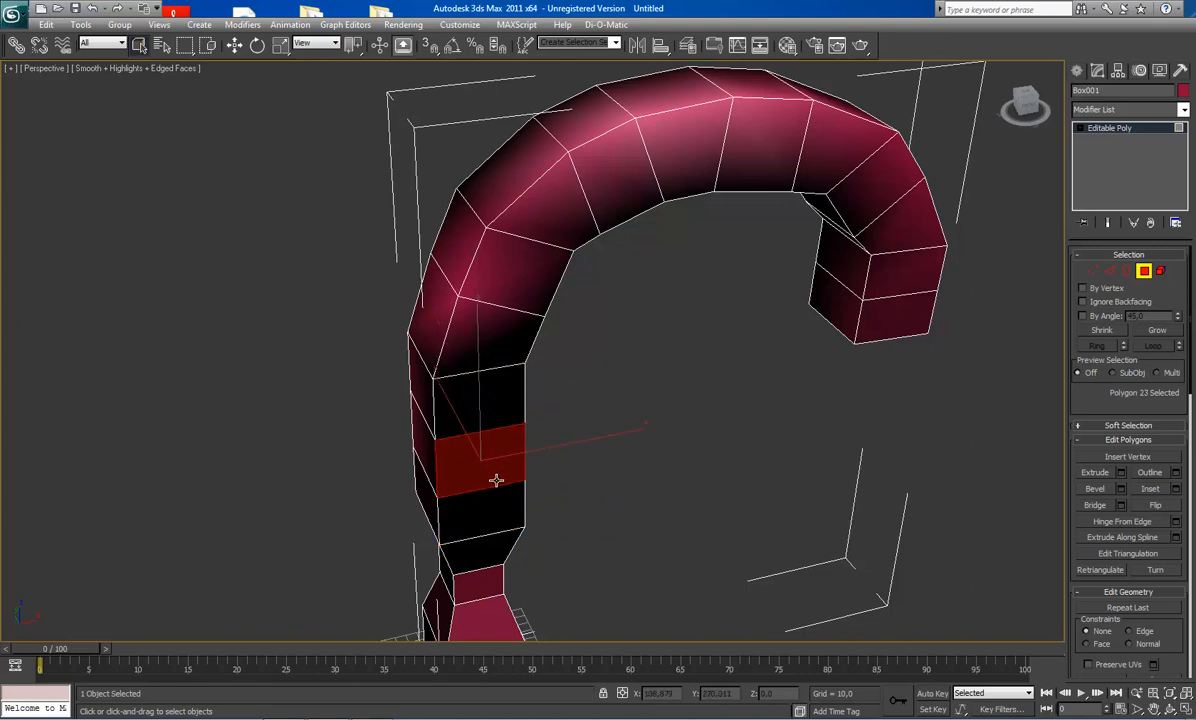
Step: Undo the single-face picks back to the selection of all the flipped shaft polygons
key(ctrl+z)
key(ctrl+z)
key(ctrl+z)
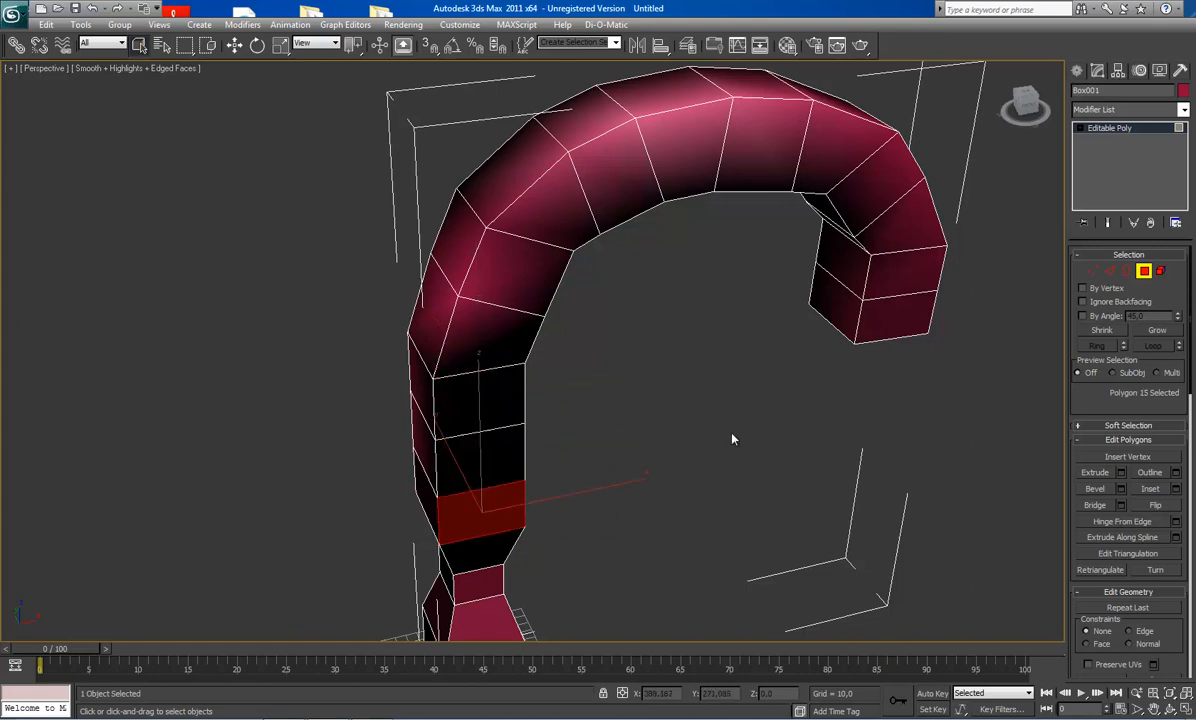
key(ctrl+z)
key(ctrl+z)
key(ctrl+z)
key(ctrl+z)
key(ctrl+z)
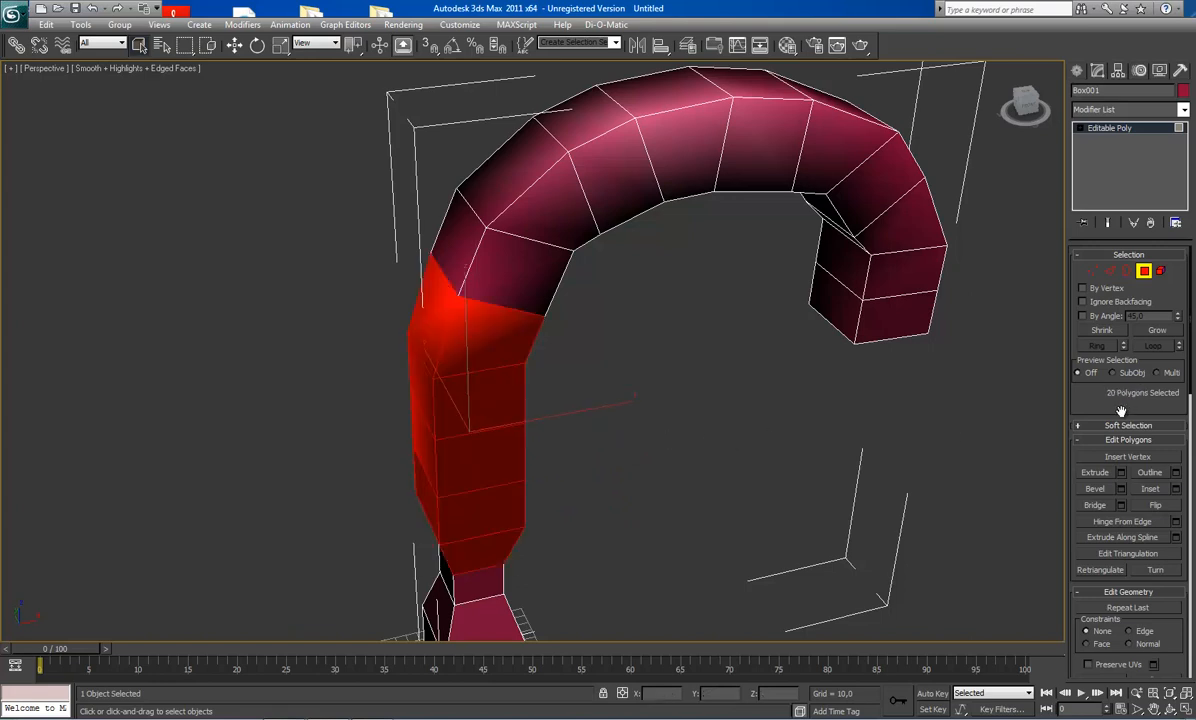
Step: Flip the selected shaft polygons back to face outward and clear the selection
alt+middle_drag(805, 403, 768, 449)
alt+middle_drag(553, 371, 595, 356)
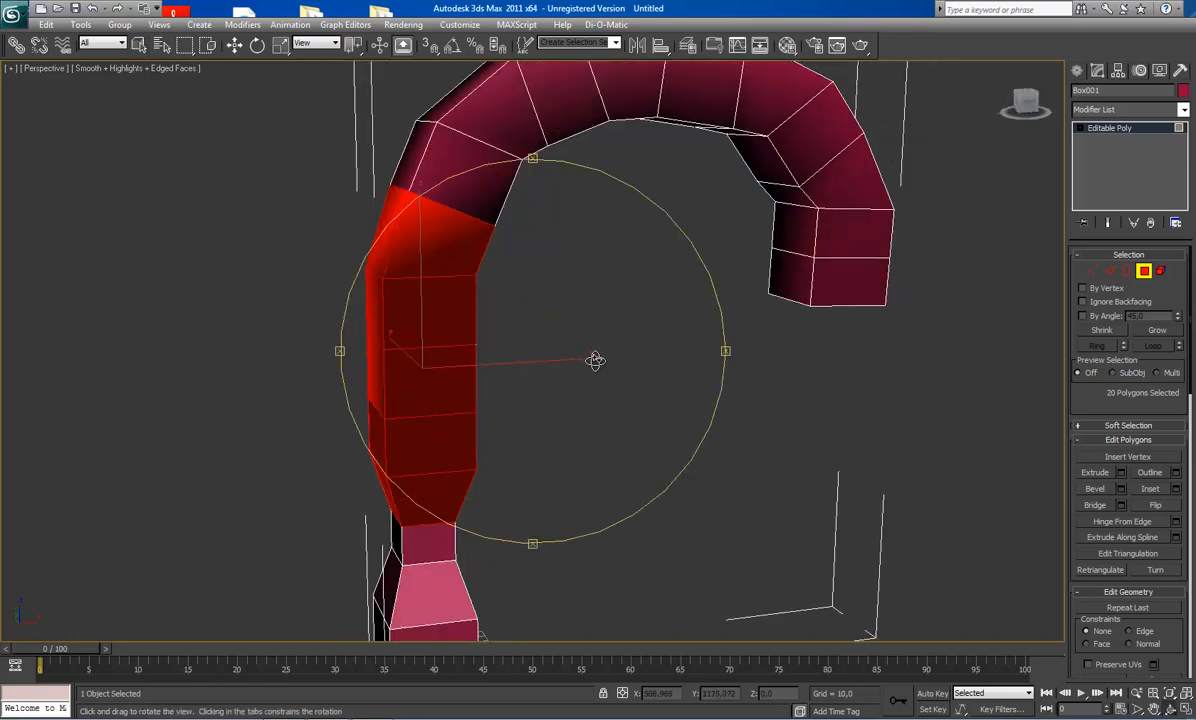
click(1153, 507)
click(665, 424)
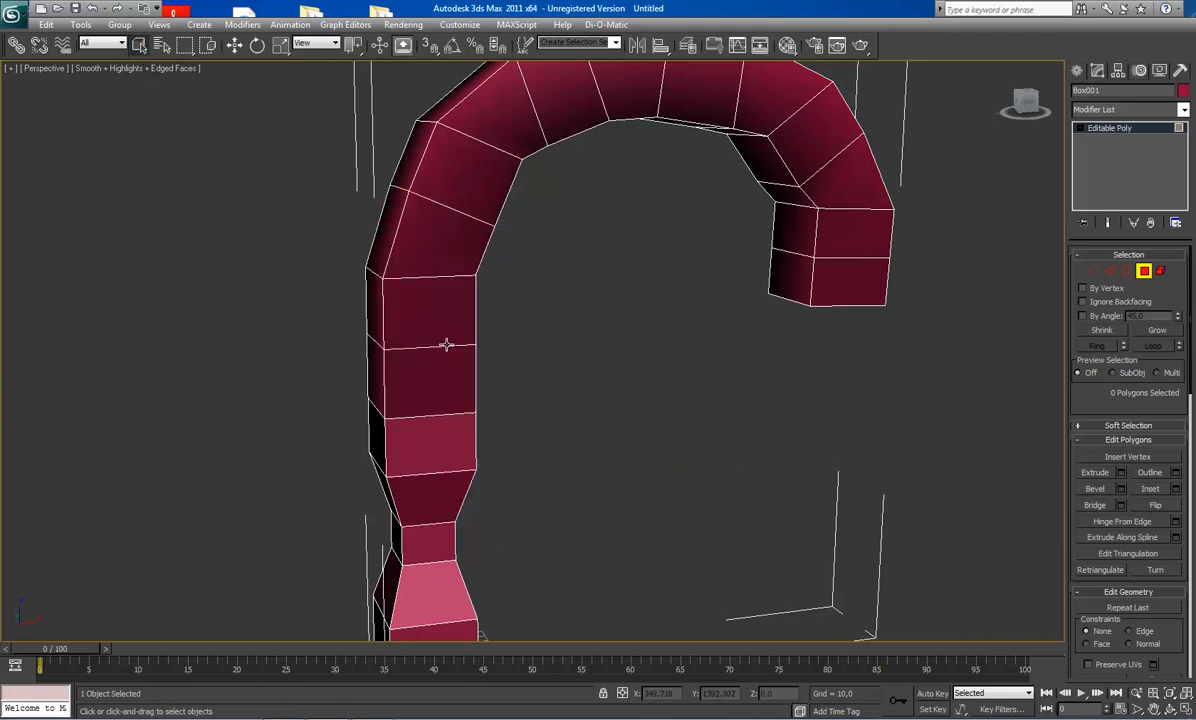
Step: Pick individual outward-facing front faces up and down the shaft, one at a time
click(445, 248)
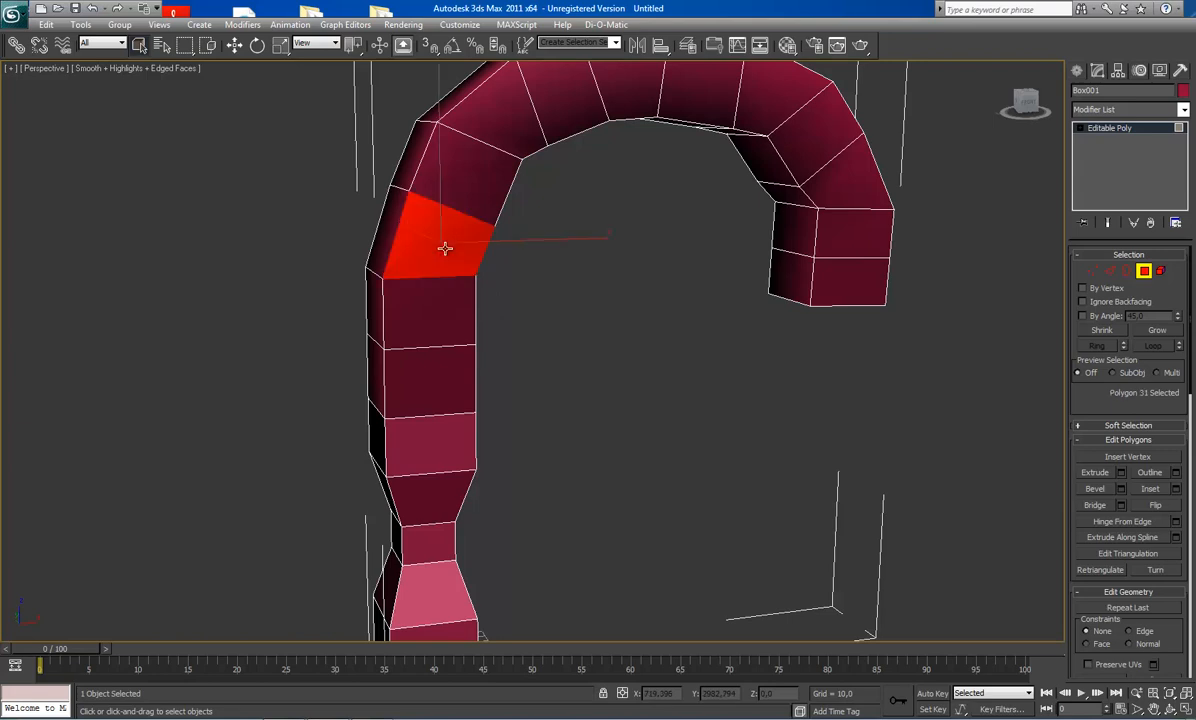
click(446, 308)
click(432, 380)
click(432, 440)
click(428, 326)
click(440, 256)
click(449, 412)
click(448, 298)
Step: Select the stacked front faces from the shaft's bottom to the arch's first segment, flip them, and clear the selection
click(450, 259)
ctrl+click(440, 430)
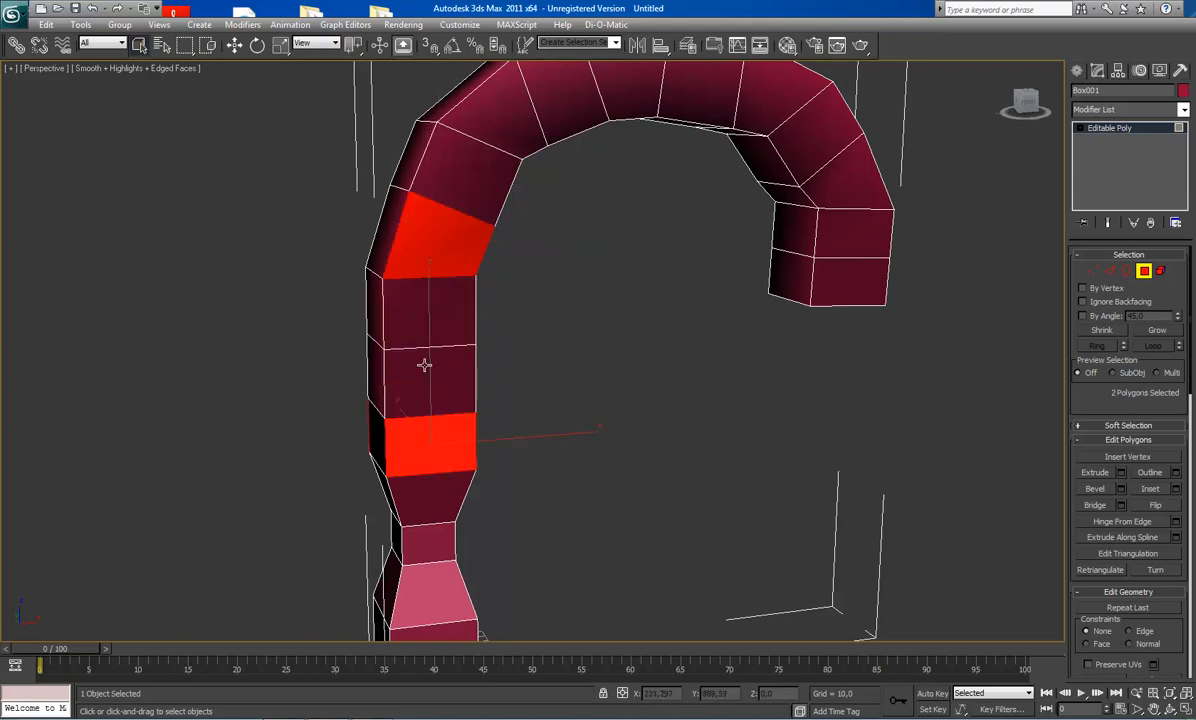
ctrl+click(422, 366)
ctrl+click(422, 299)
click(1152, 505)
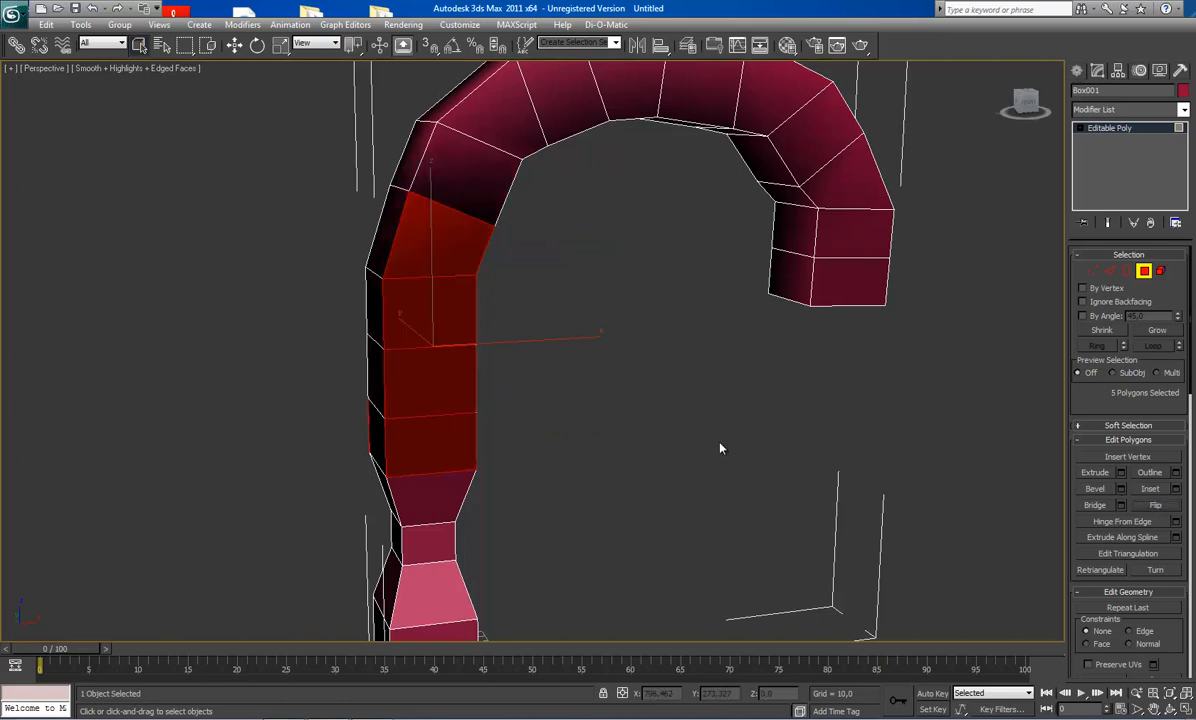
drag(591, 410, 590, 410)
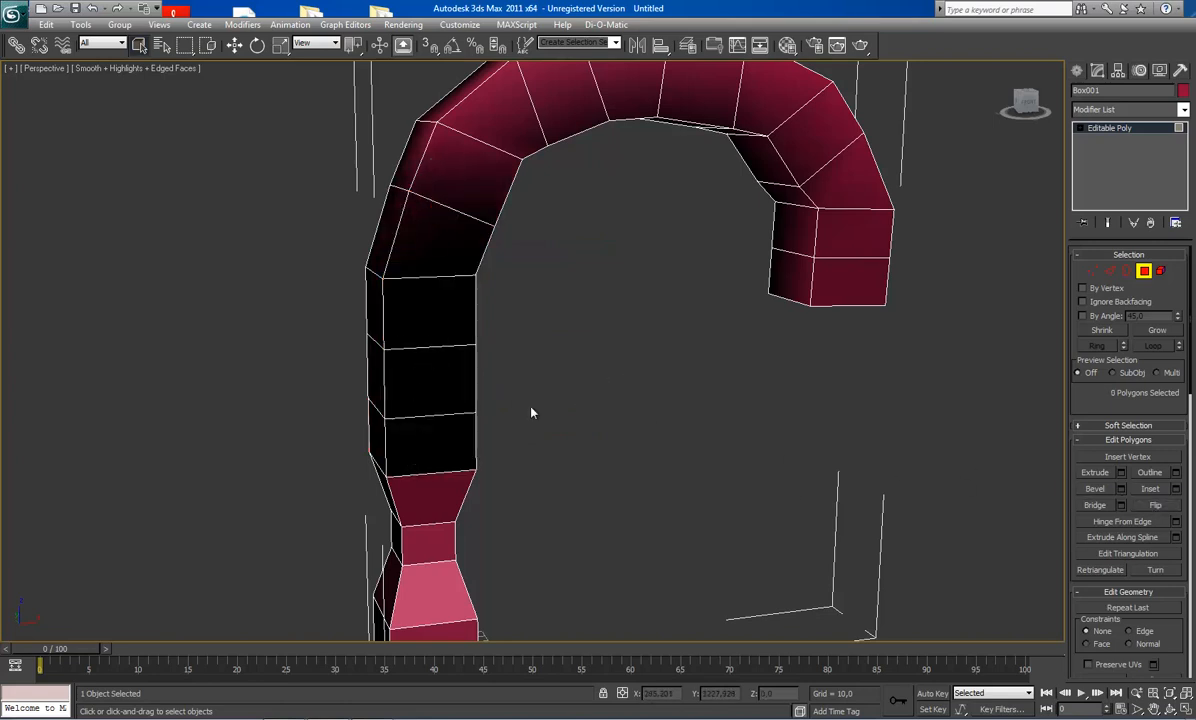
Step: Undo the flip of the shaft's front faces and clear the polygon selection
key(ctrl+z)
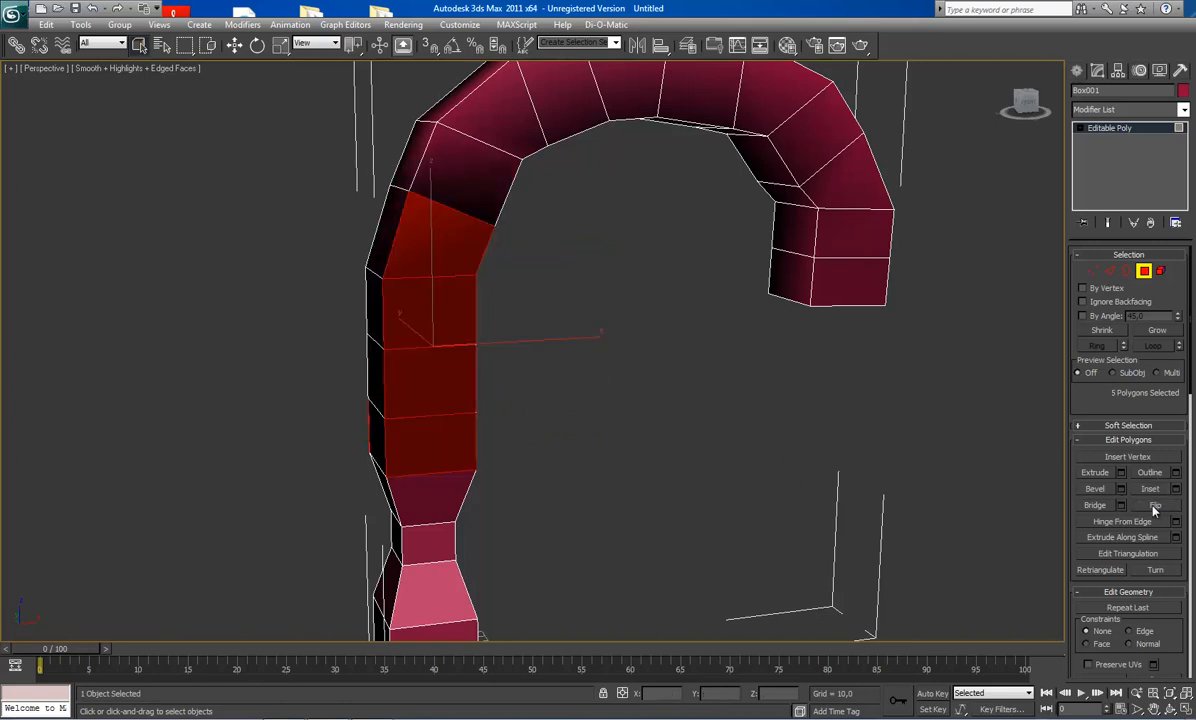
key(ctrl+z)
drag(529, 400, 530, 398)
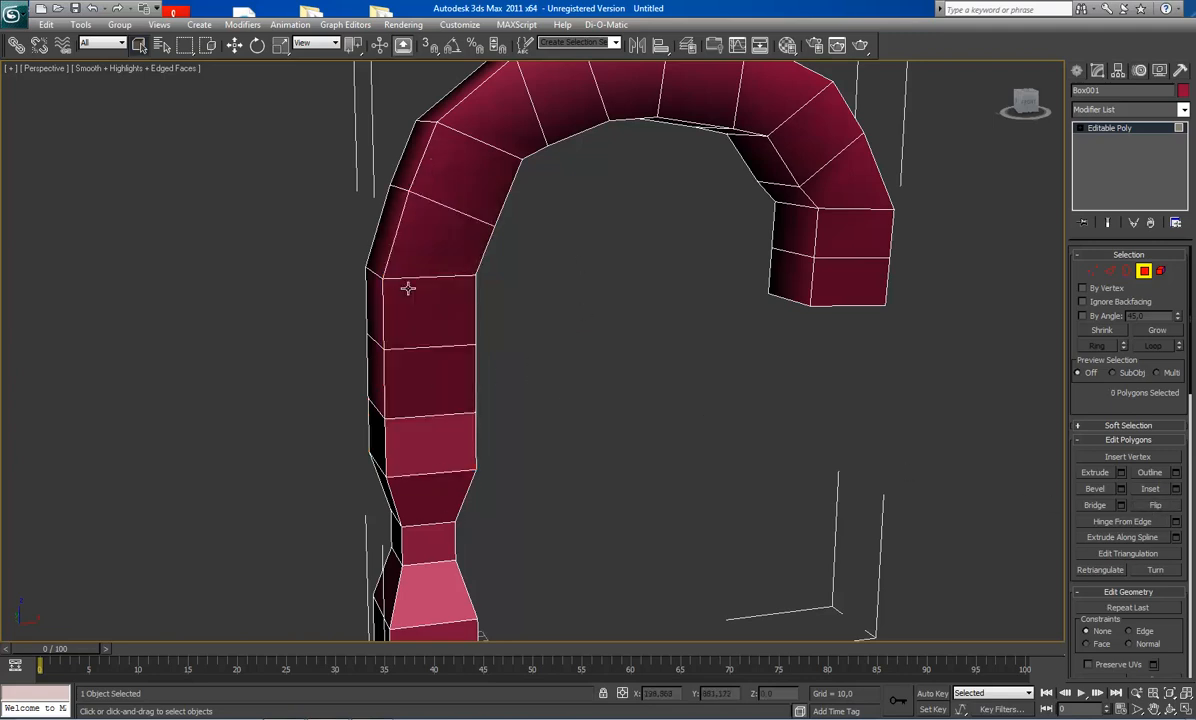
Step: Bring the whole arch into view and leave polygon level, returning to the whole object
middle_drag(486, 407, 500, 383)
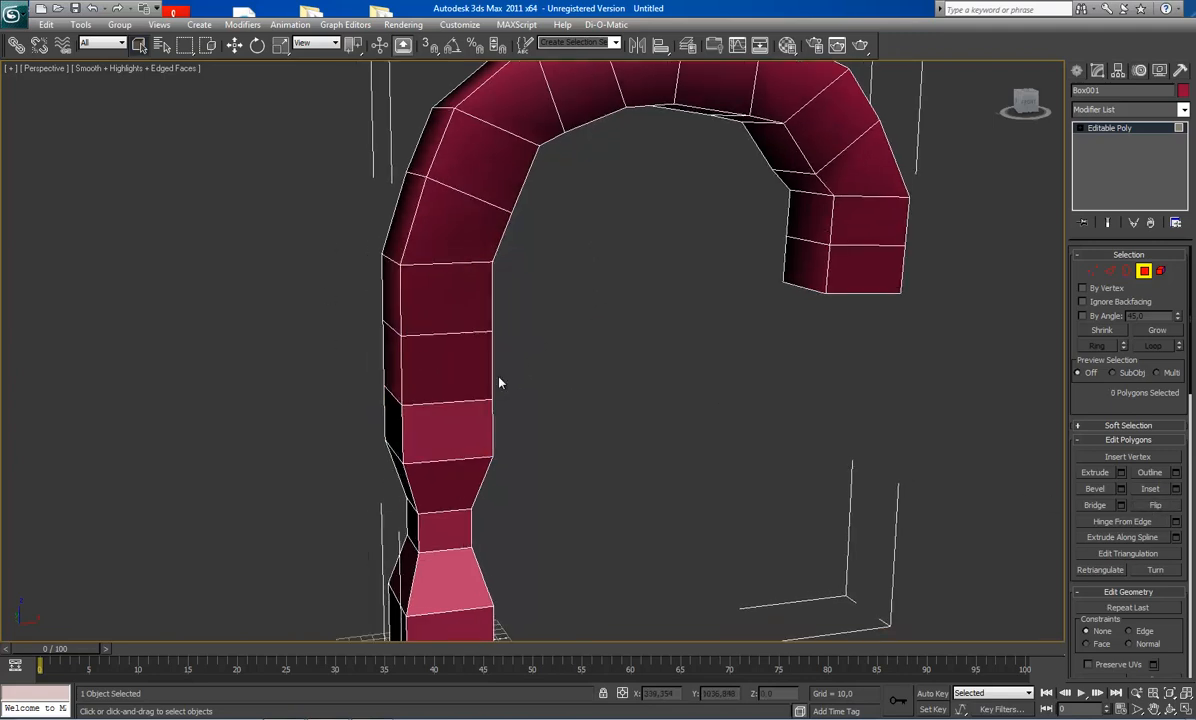
scroll(535, 414, down, 5)
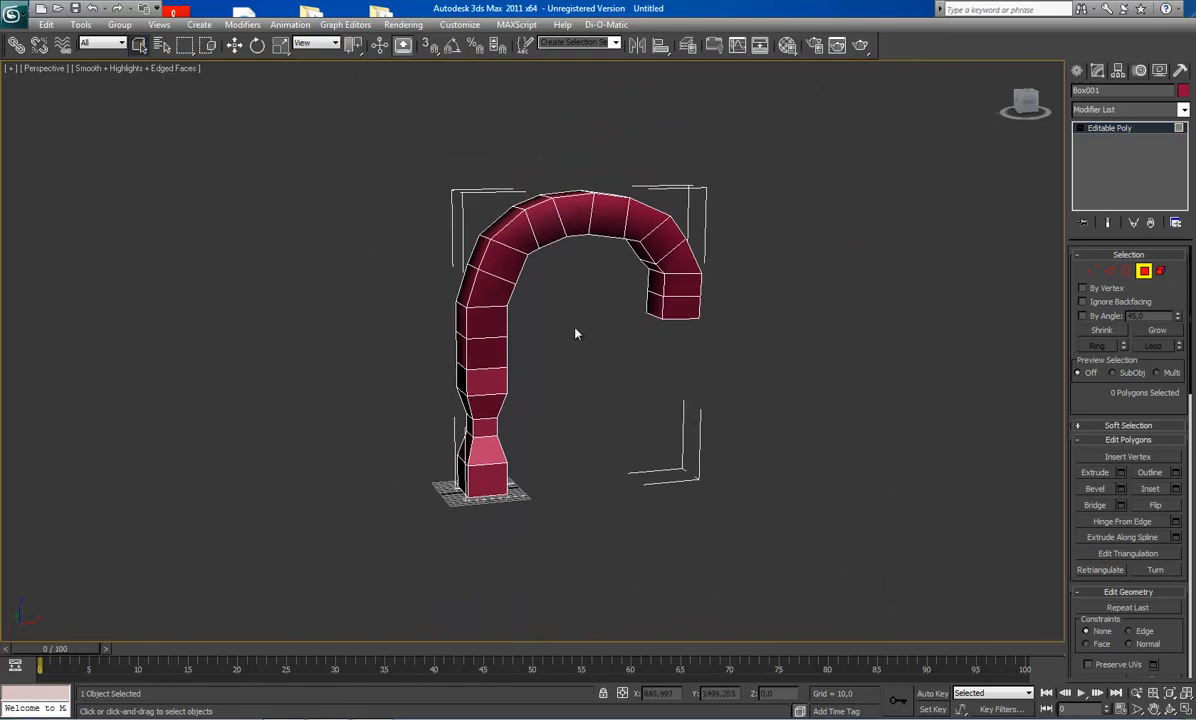
middle_drag(577, 334, 563, 366)
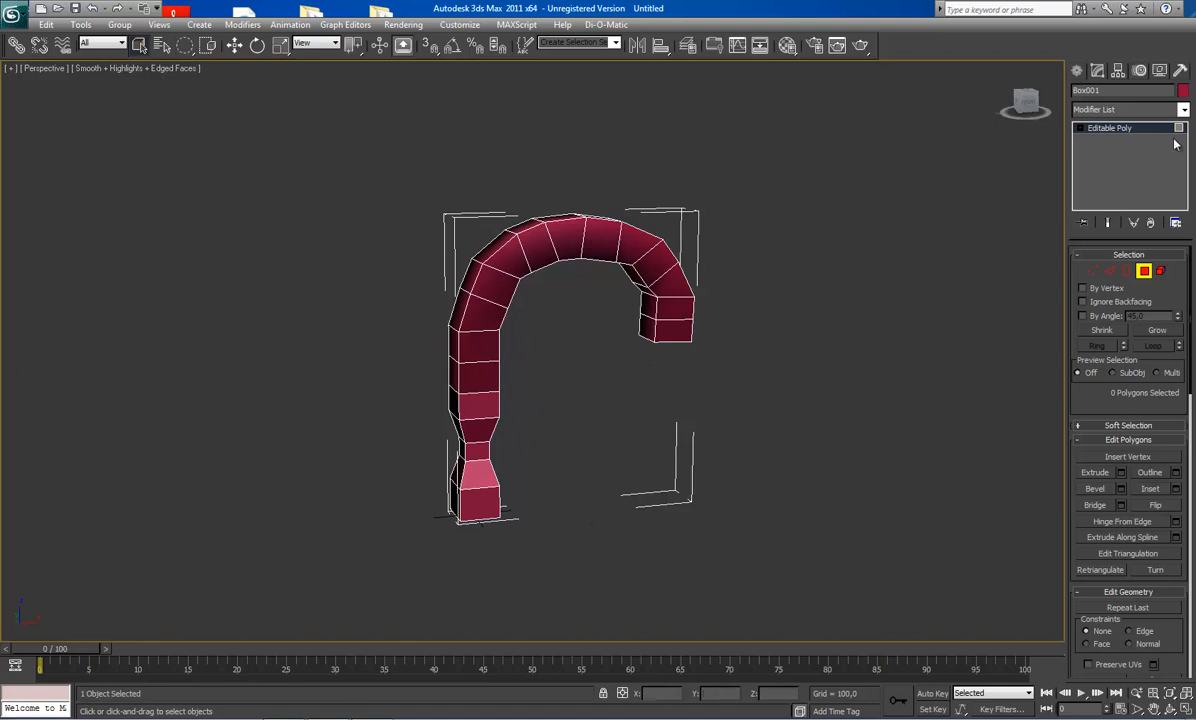
click(1141, 130)
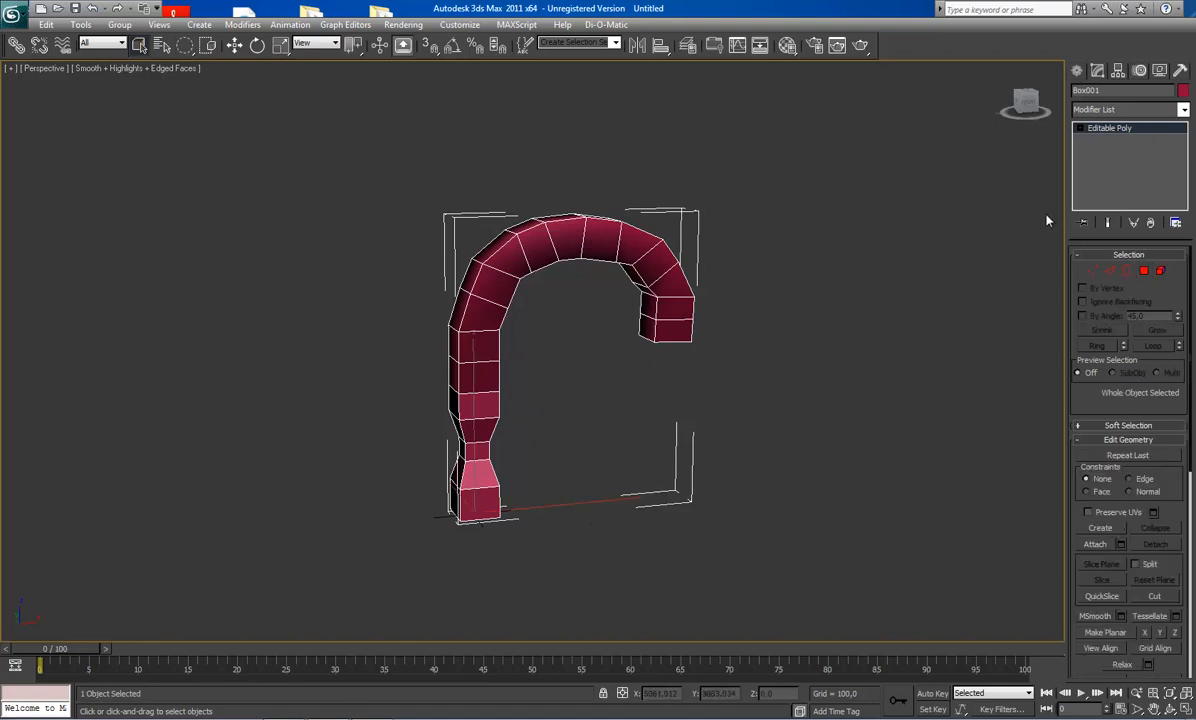